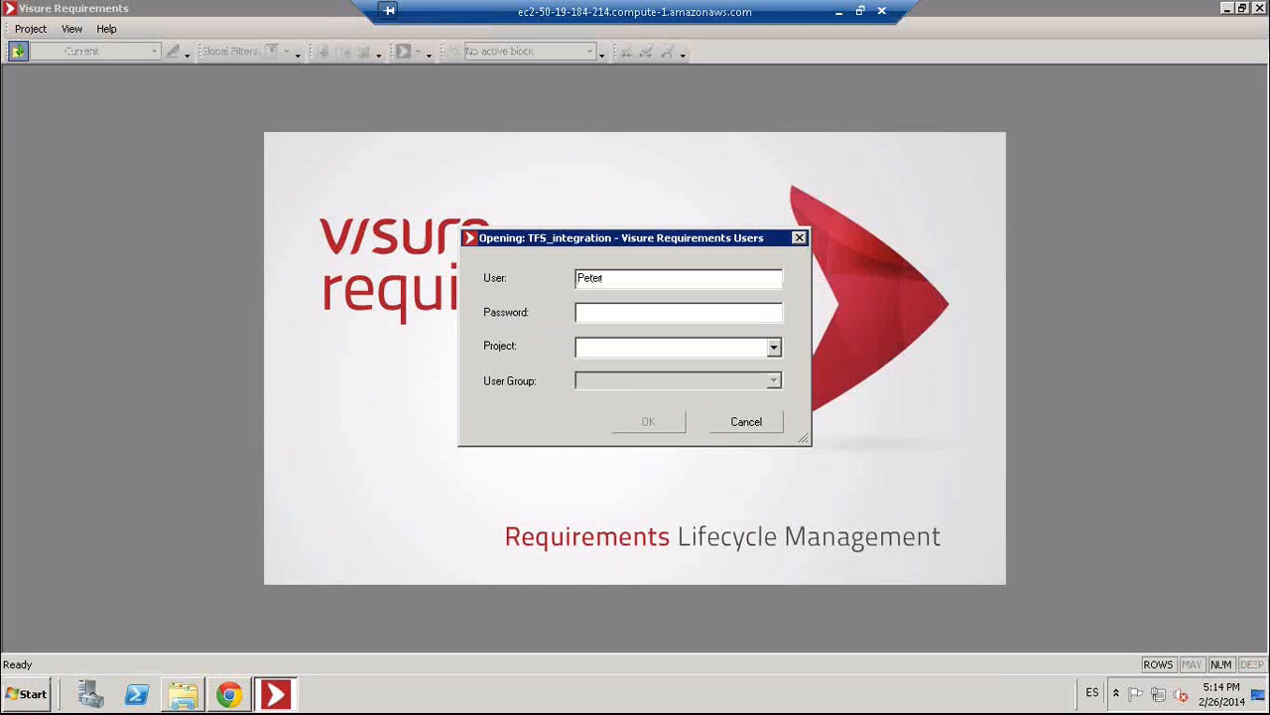
# - Log into the Surgical imaging project with the Product Managers user group
pyautogui.press('Down')
pyautogui.press('Down')
pyautogui.press('Tab')
pyautogui.press('Down')
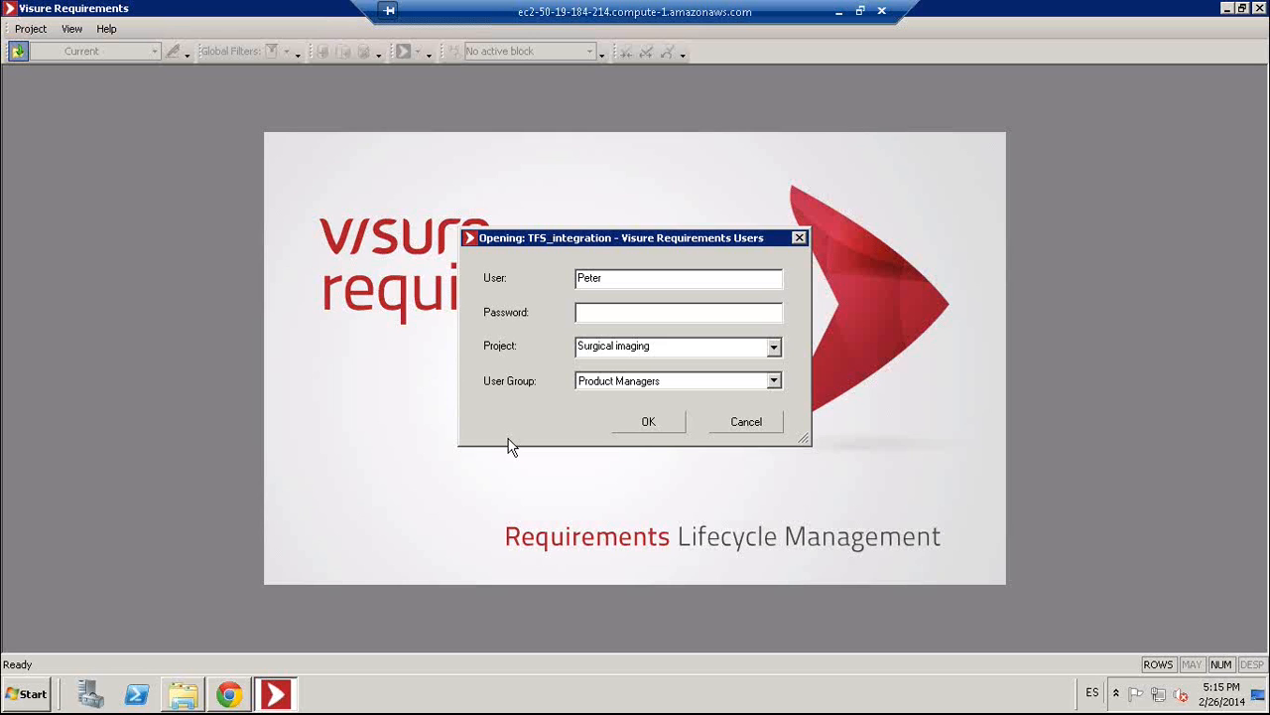
pyautogui.press('Return')
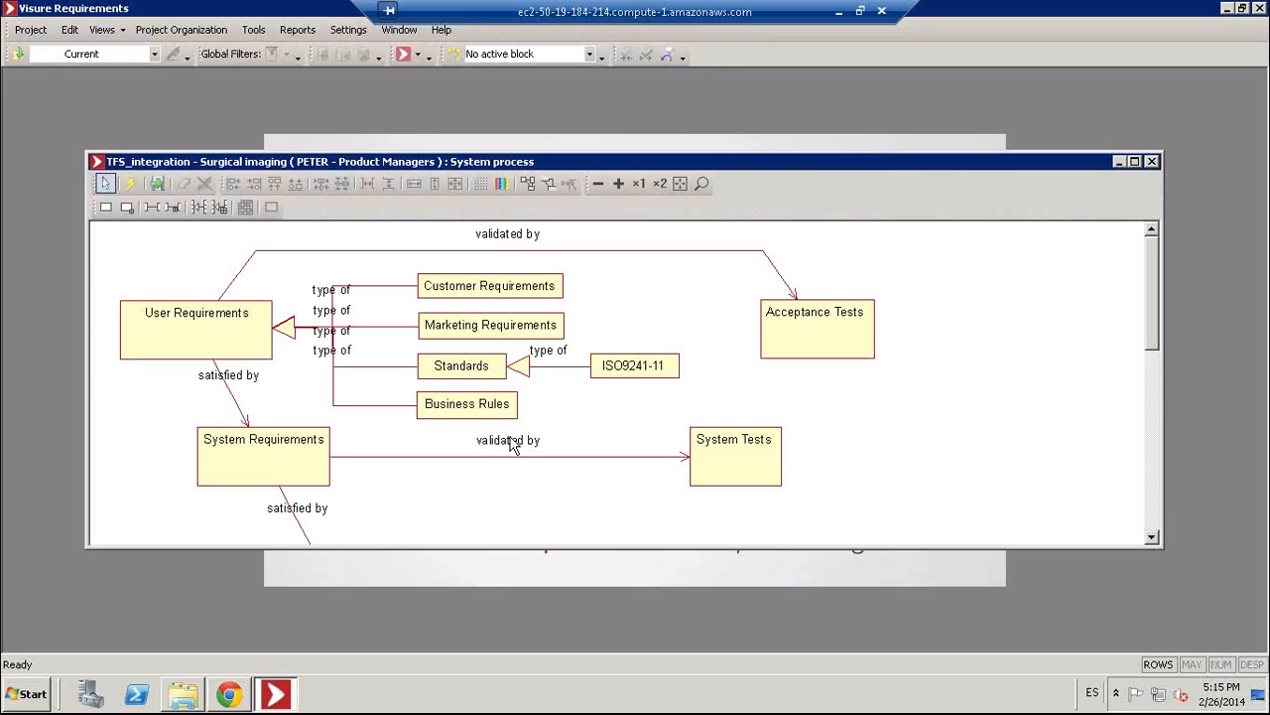
# - Maximize the System process diagram and select each box, from Customer through Mechanical Requirements
pyautogui.doubleClick(830, 162)
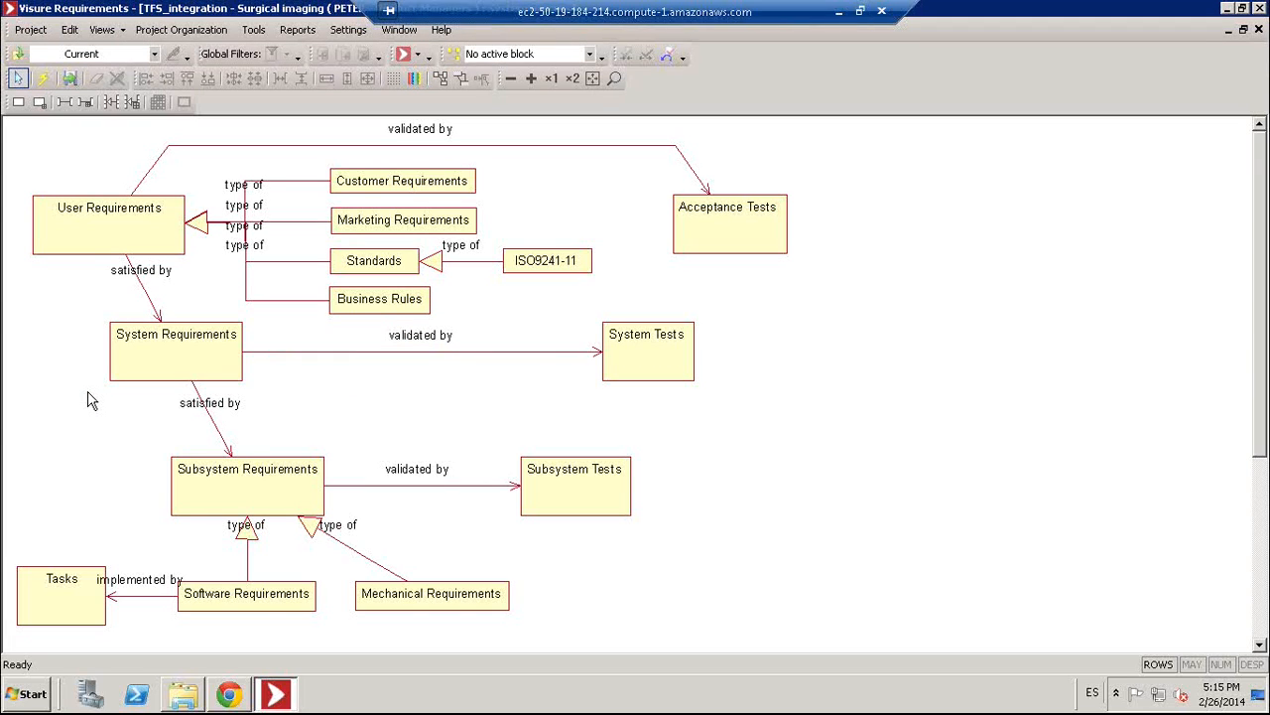
pyautogui.click(98, 243)
pyautogui.click(376, 180)
pyautogui.click(154, 242)
pyautogui.click(192, 352)
pyautogui.click(256, 484)
pyautogui.click(381, 515)
pyautogui.click(254, 606)
pyautogui.click(385, 601)
pyautogui.click(339, 621)
# - Open the Subsystem Requirements document view and scroll through its requirements
pyautogui.click(404, 55)
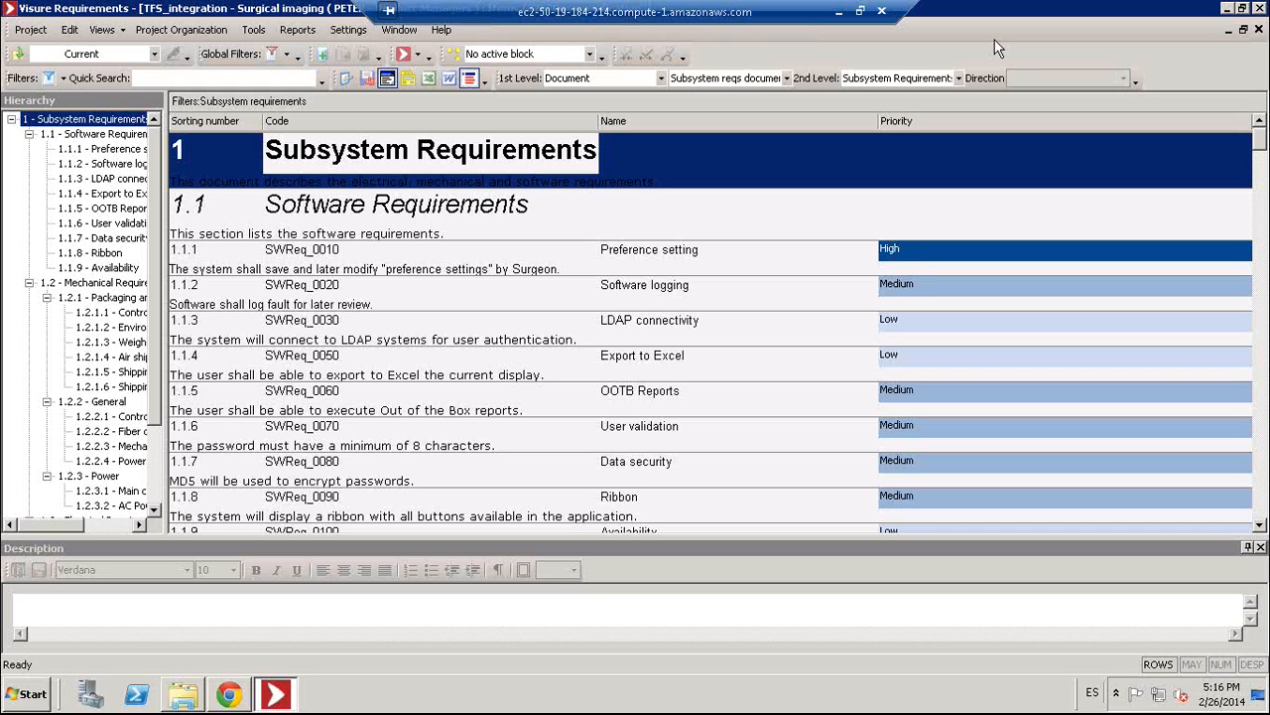
pyautogui.click(660, 181)
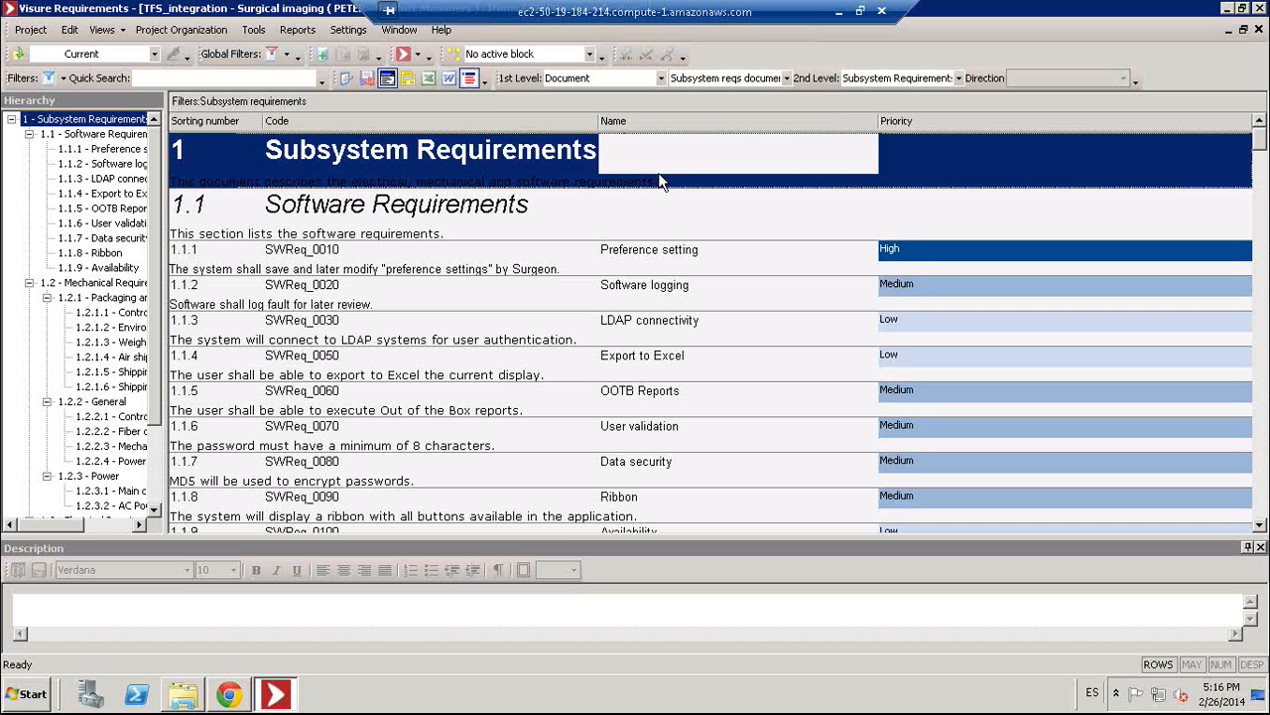
pyautogui.scroll(-1, 513, 226)
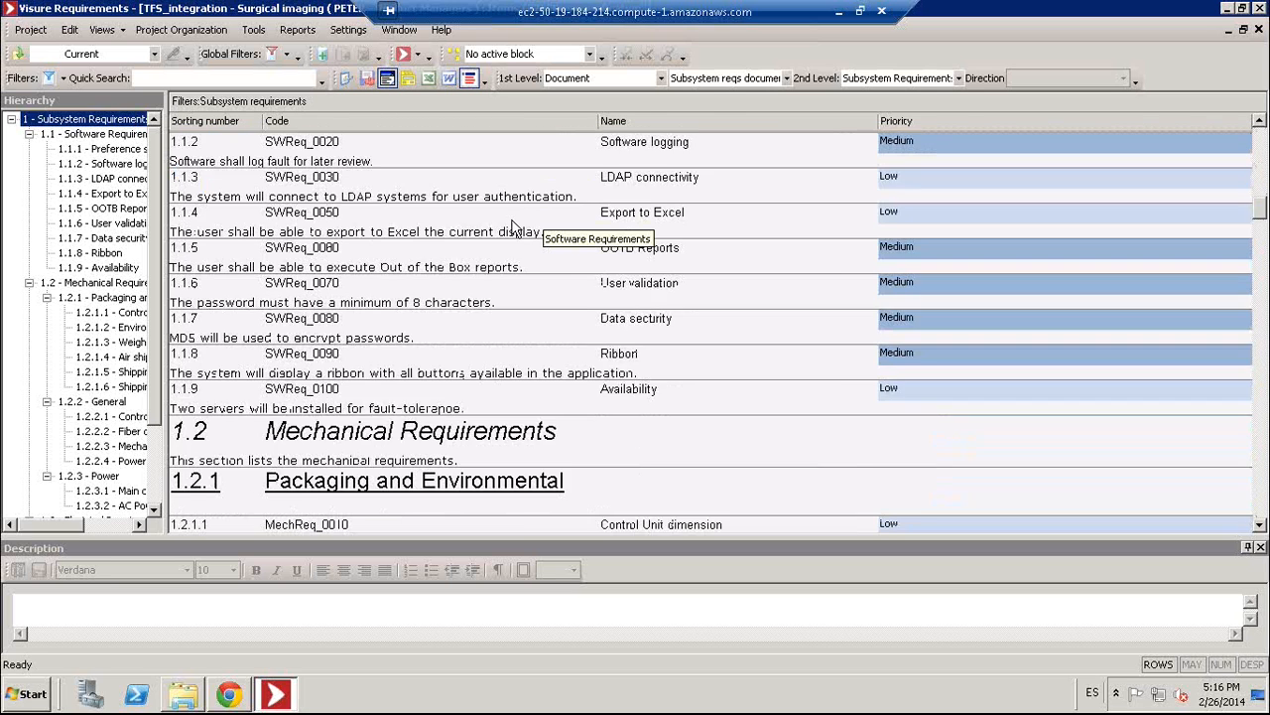
pyautogui.scroll(-1, 513, 226)
pyautogui.scroll(-10, 513, 226)
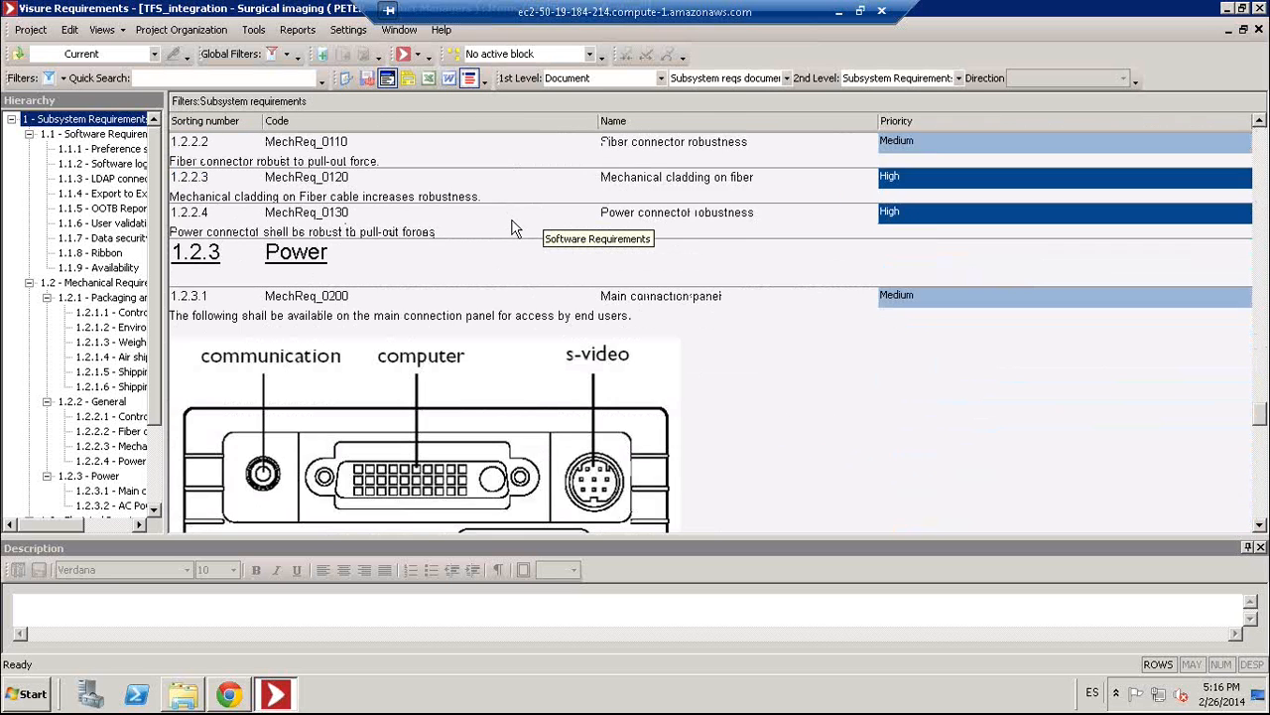
pyautogui.scroll(9, 513, 226)
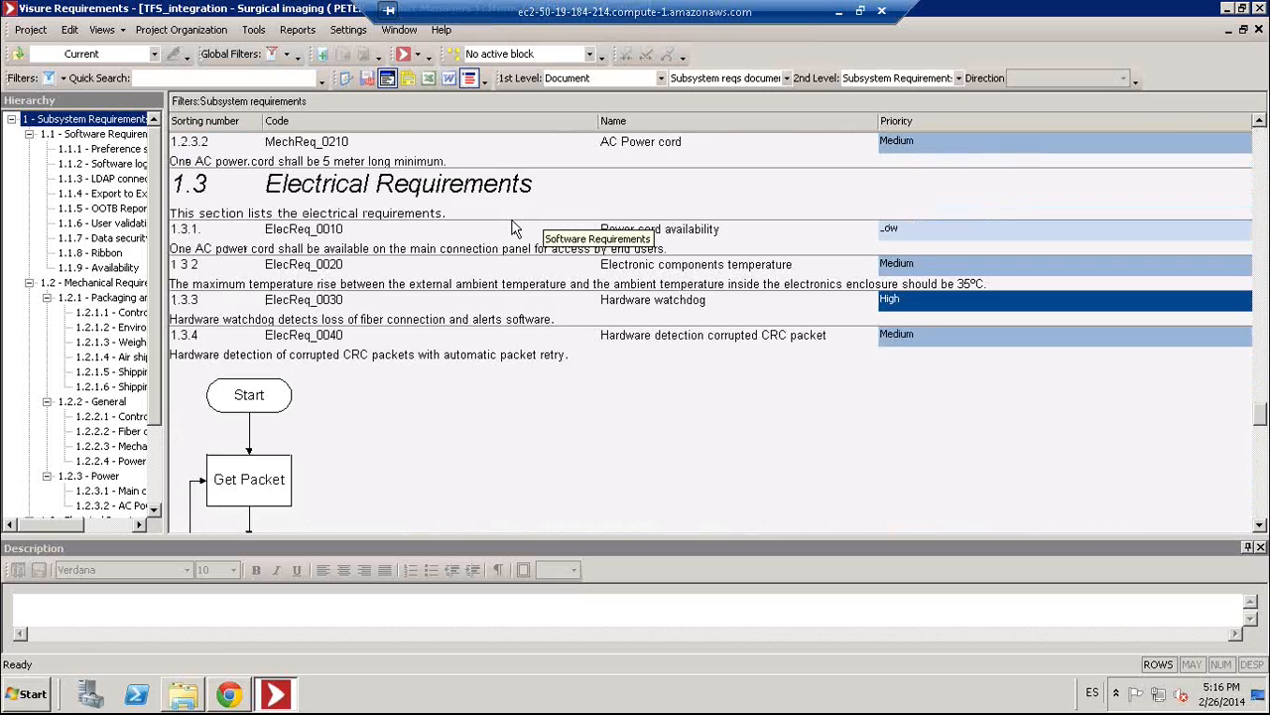
pyautogui.scroll(-1, 514, 226)
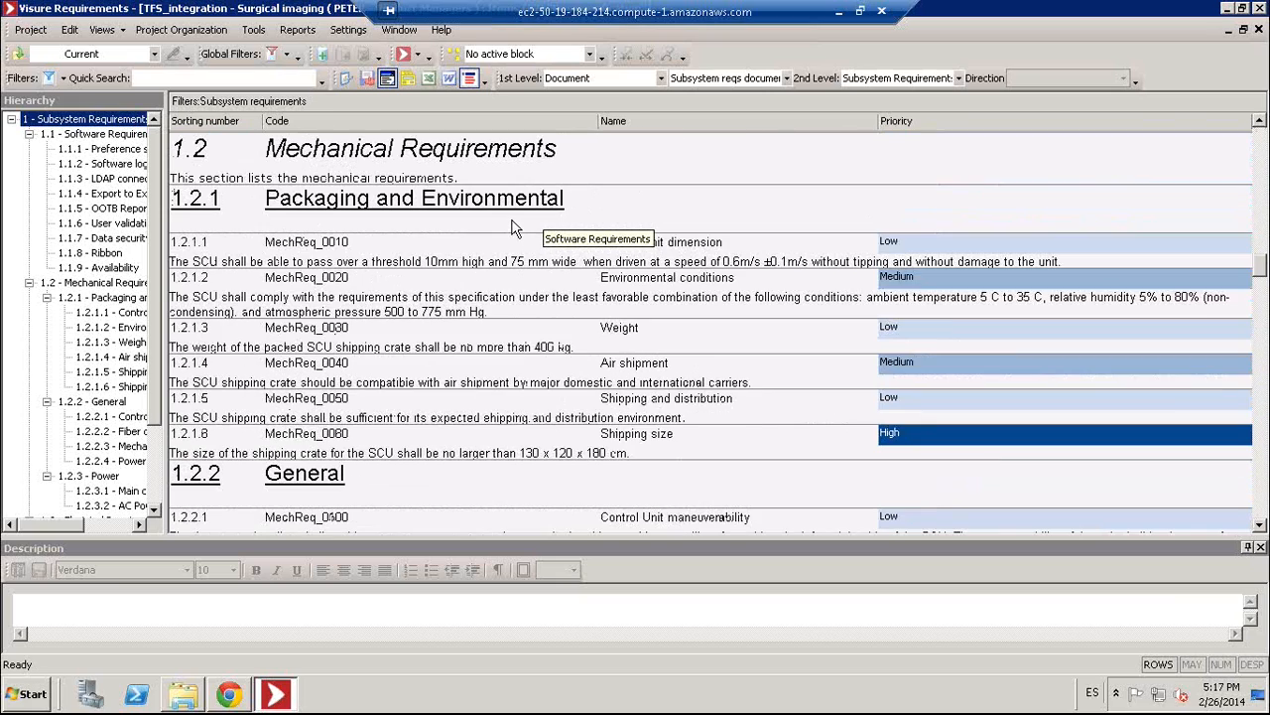
pyautogui.scroll(3, 513, 227)
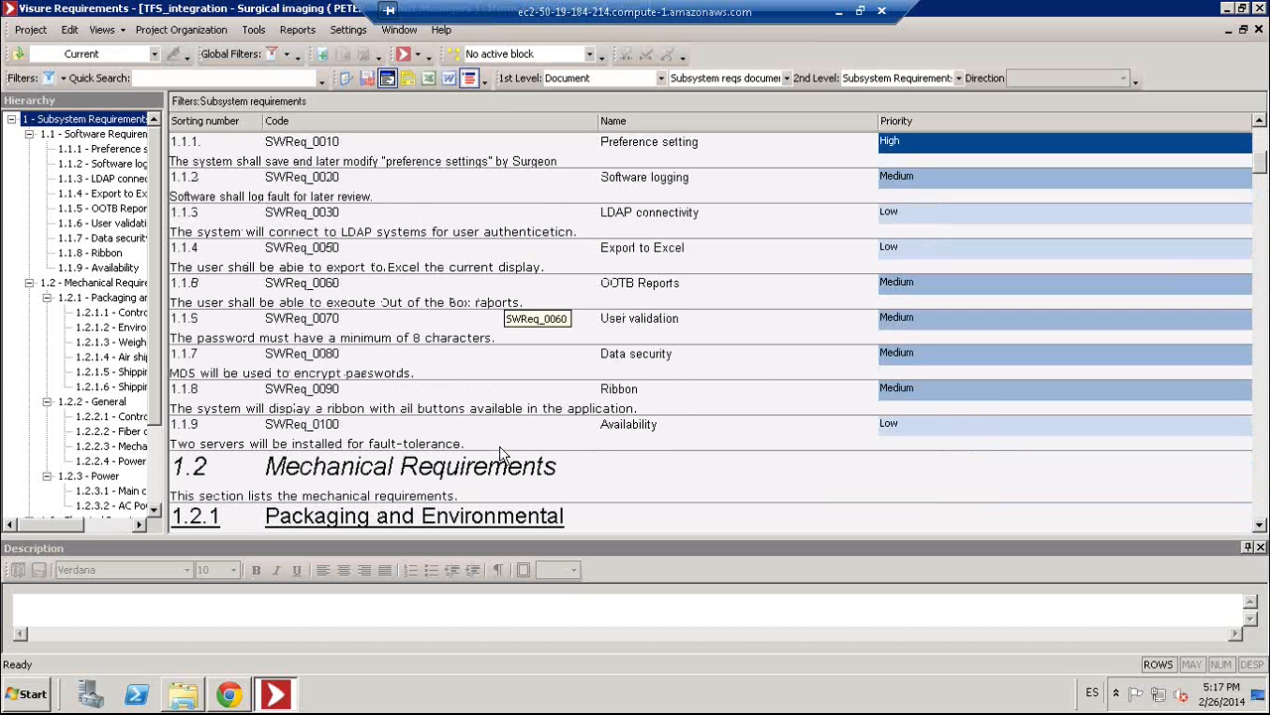
pyautogui.scroll(1, 506, 449)
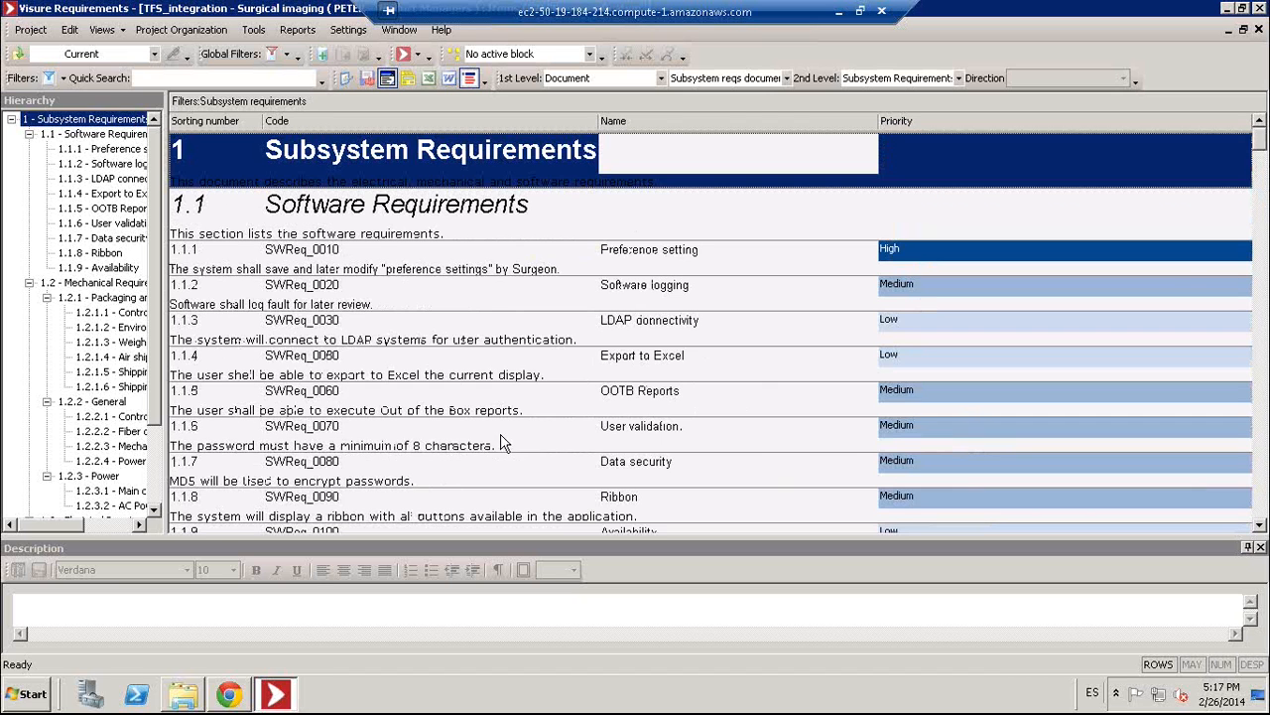
pyautogui.scroll(-1, 532, 528)
# - Select requirement 1.1.9 Availability and start a new item after it
pyautogui.click(531, 521)
pyautogui.click(516, 489)
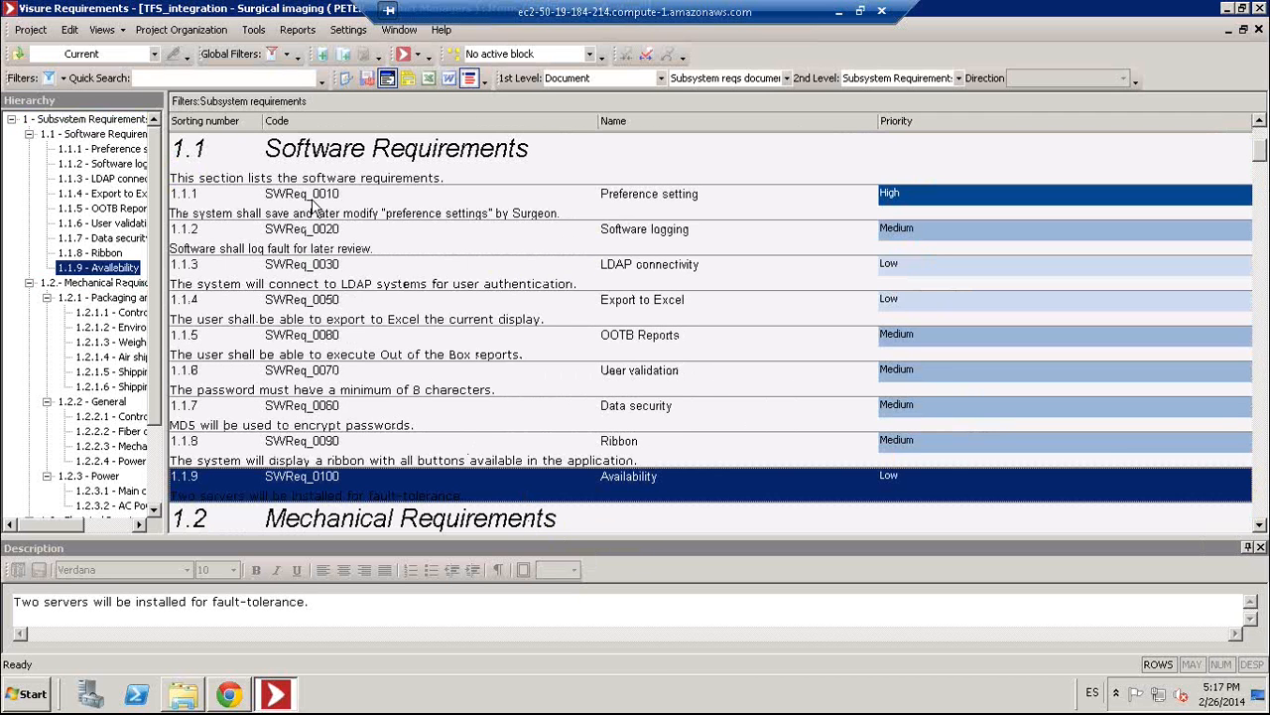
pyautogui.click(323, 57)
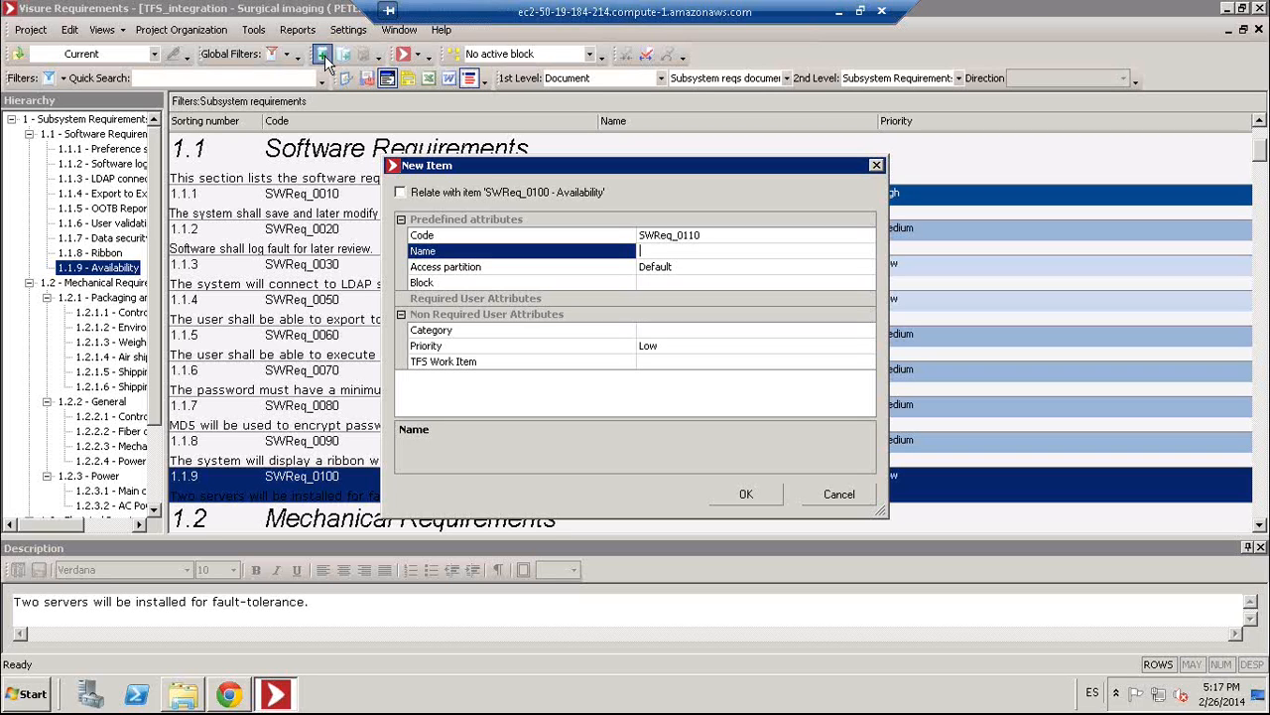
# - Create the Corporate logo item described as 'The new corporate logo shall be included in all screens.'
pyautogui.write('Corrobrate logo')
pyautogui.click(723, 495)
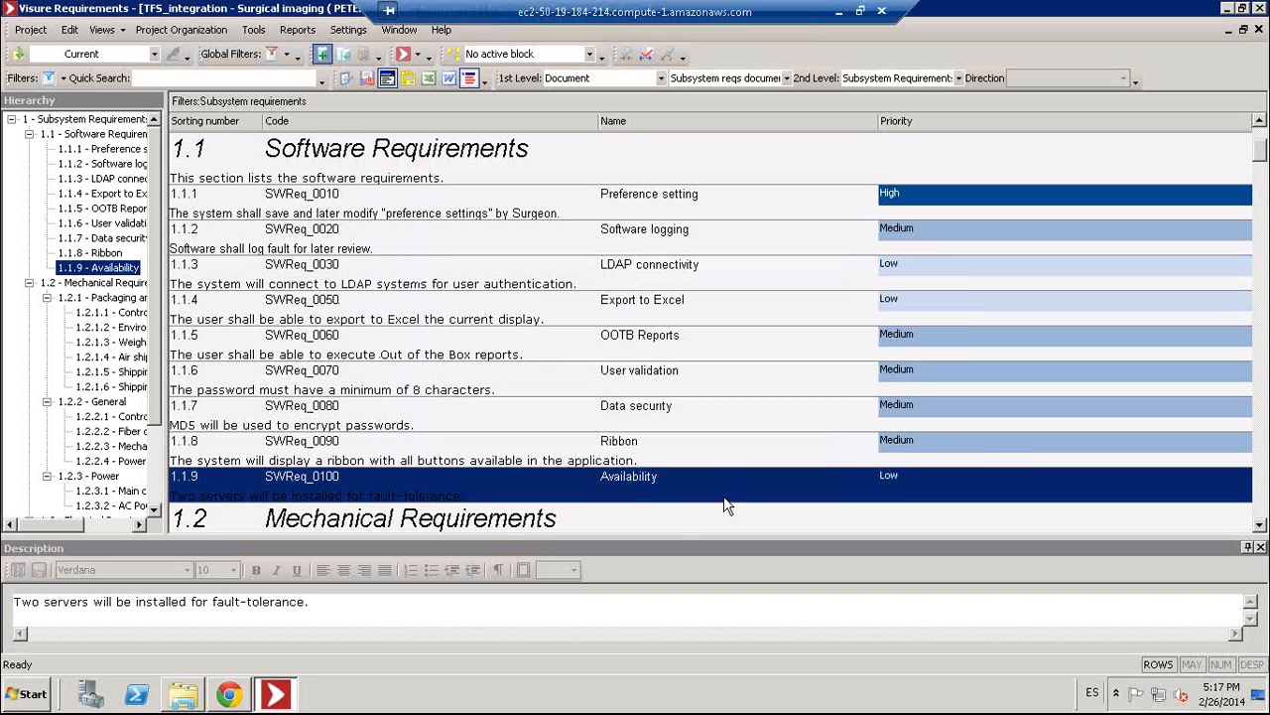
pyautogui.click(362, 619)
pyautogui.write('The ')
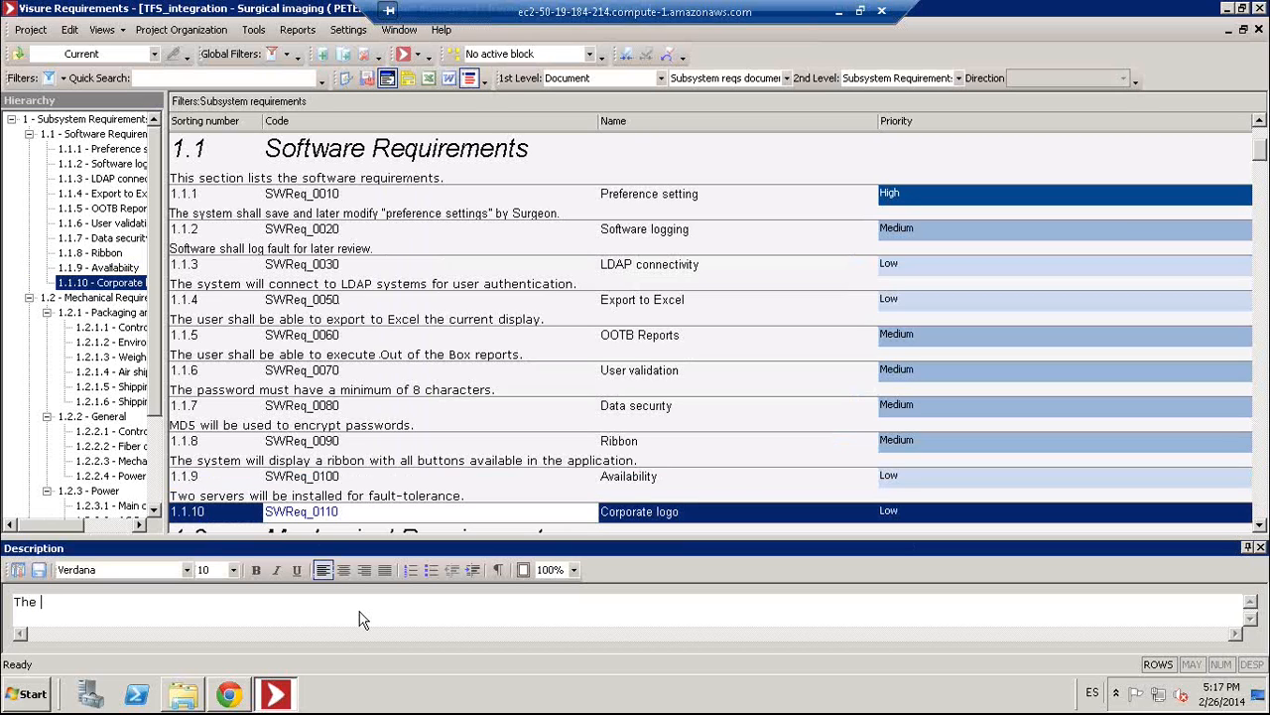
pyautogui.write('new corporate logo will')
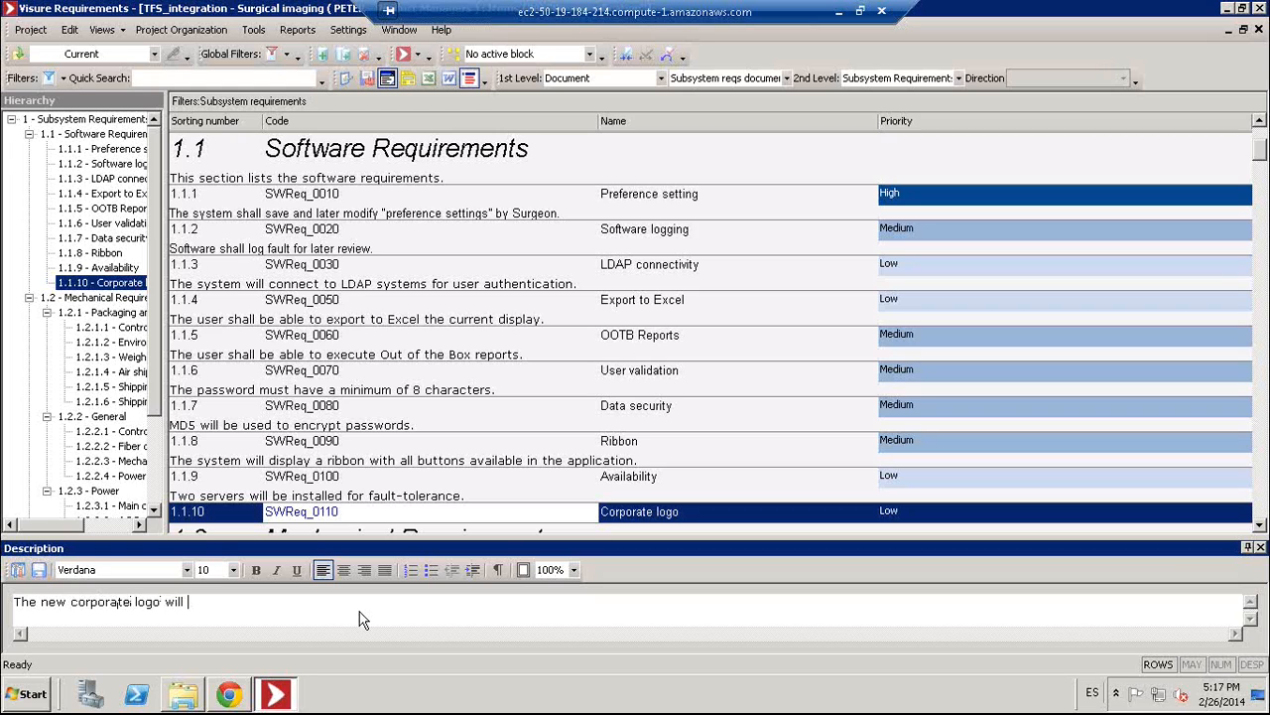
pyautogui.hotkey('ctrl', 'shift', 'Left')
pyautogui.write('shall be included in all screens.')
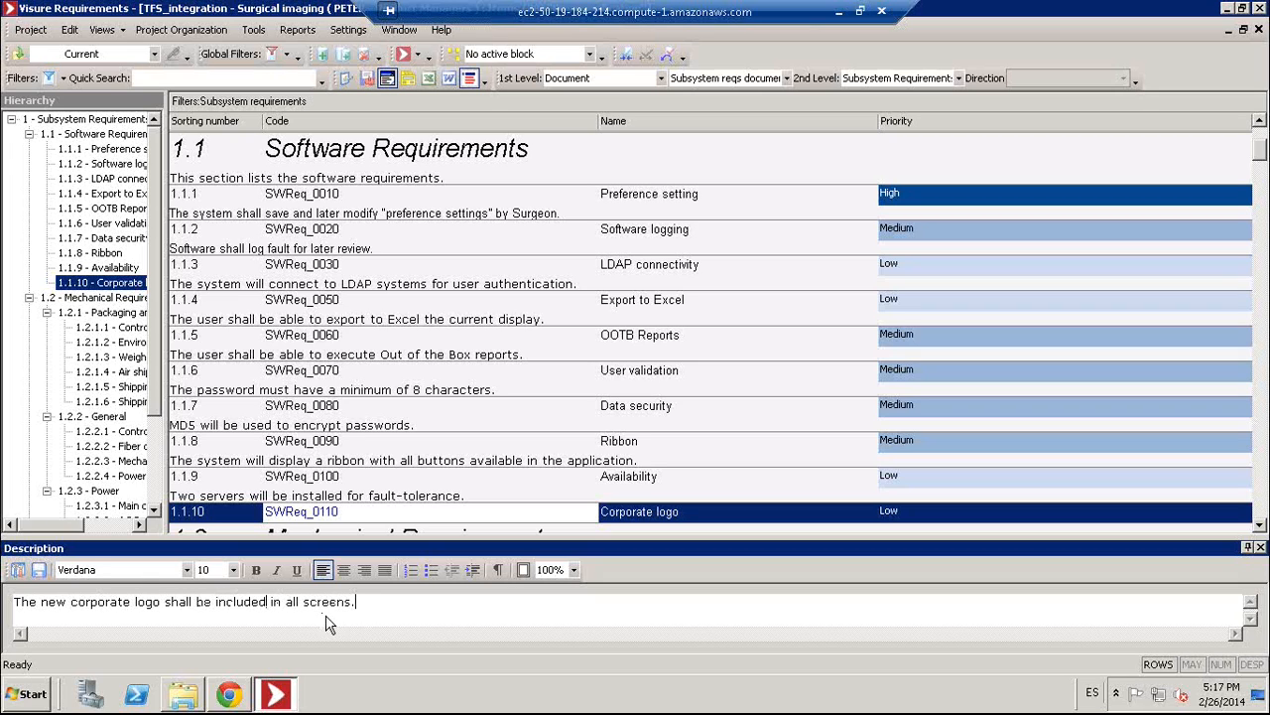
pyautogui.click(38, 570)
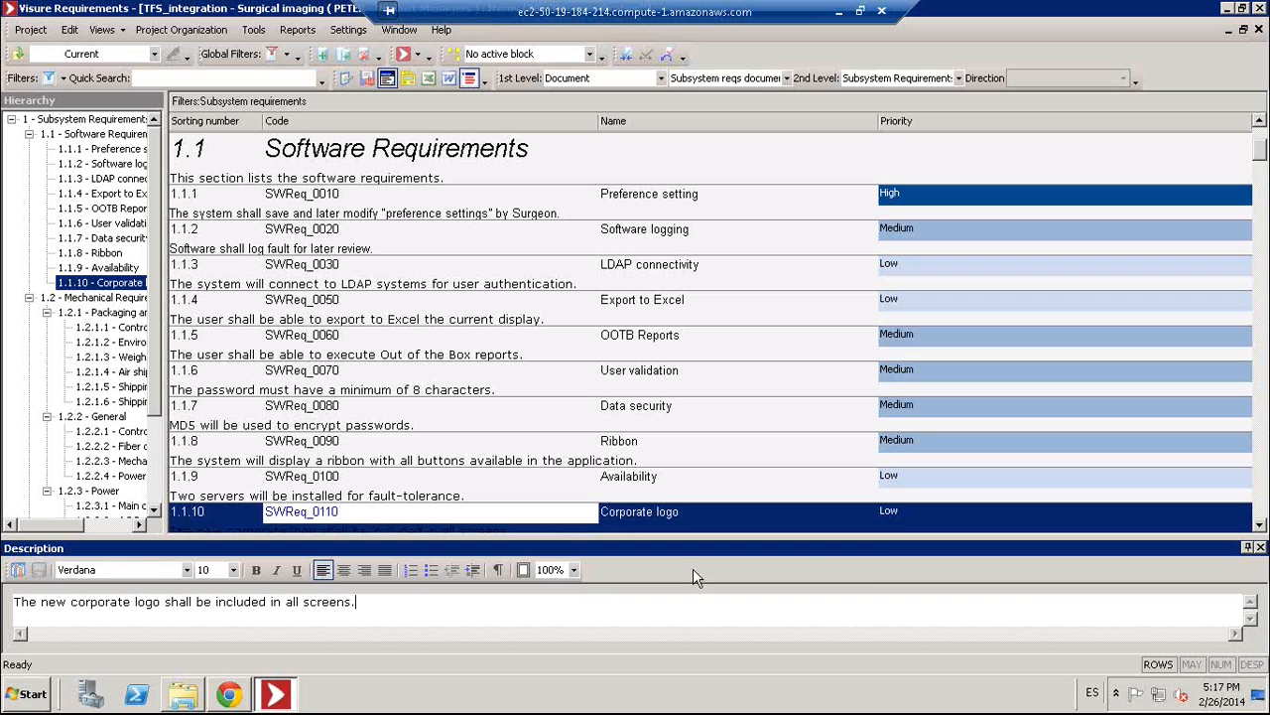
# - Set the Corporate logo priority to Medium and hide the description editor
pyautogui.doubleClick(904, 519)
pyautogui.doubleClick(904, 466)
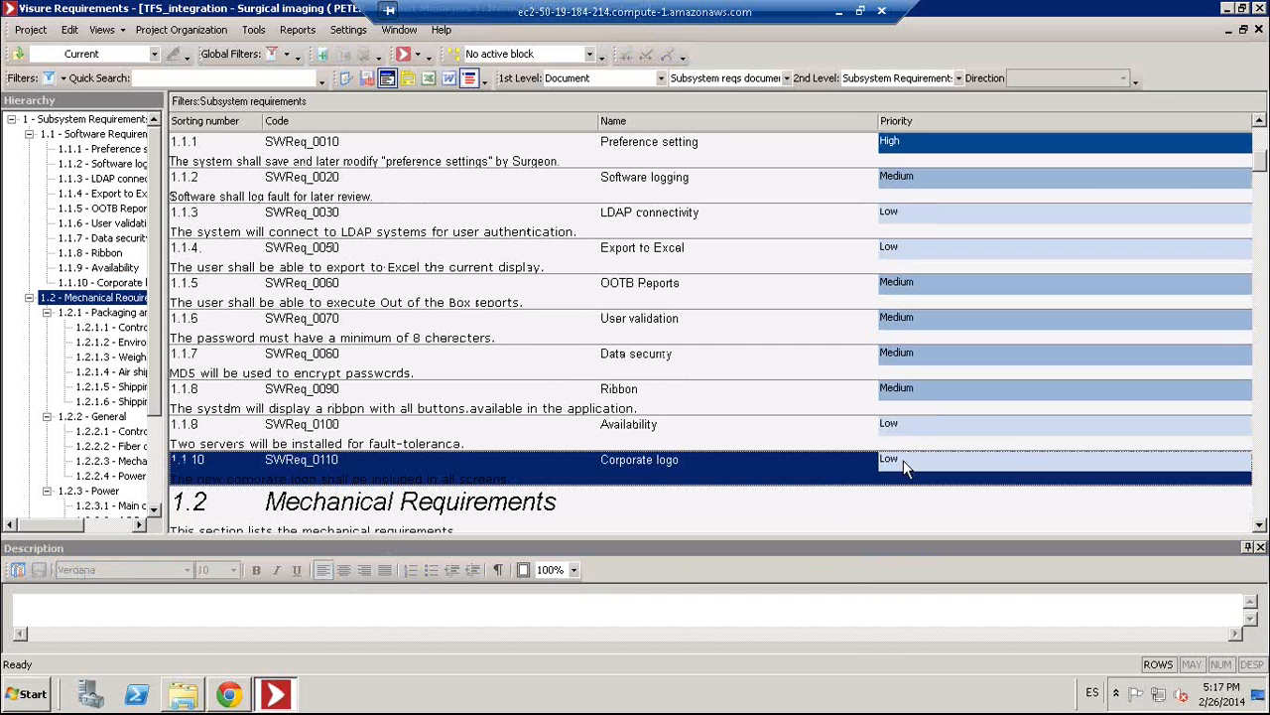
pyautogui.click(899, 477)
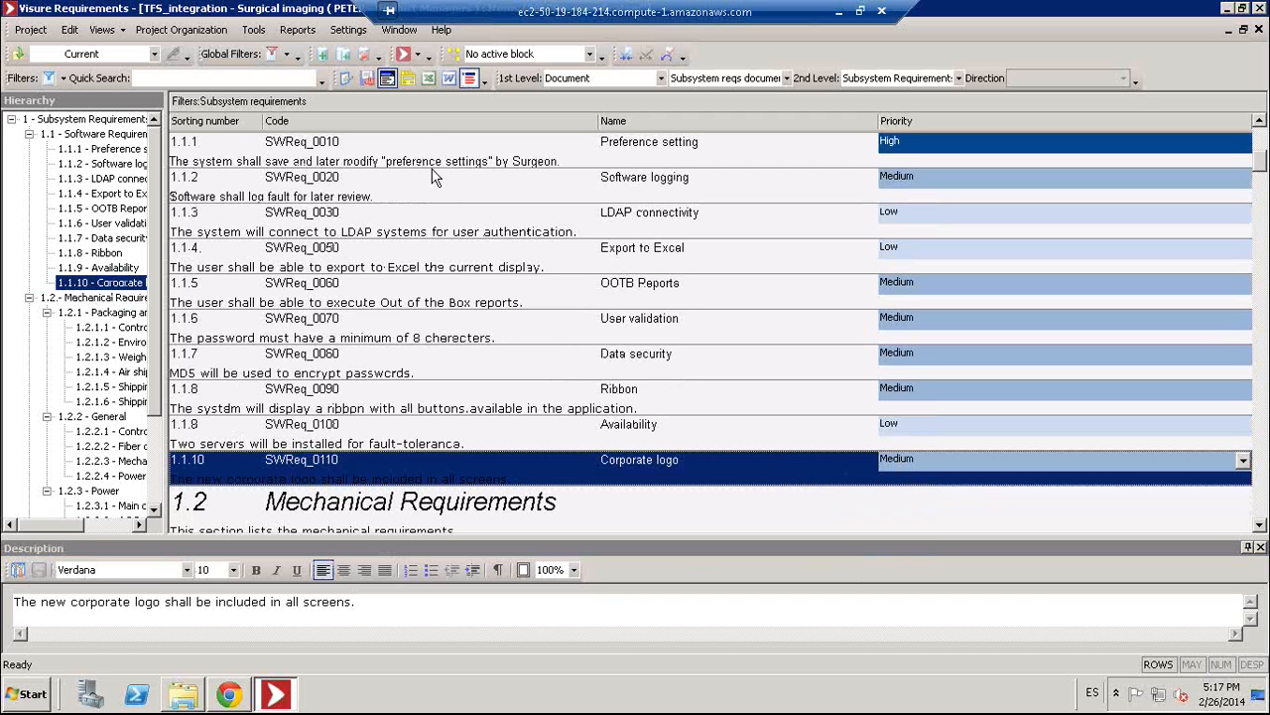
pyautogui.click(387, 78)
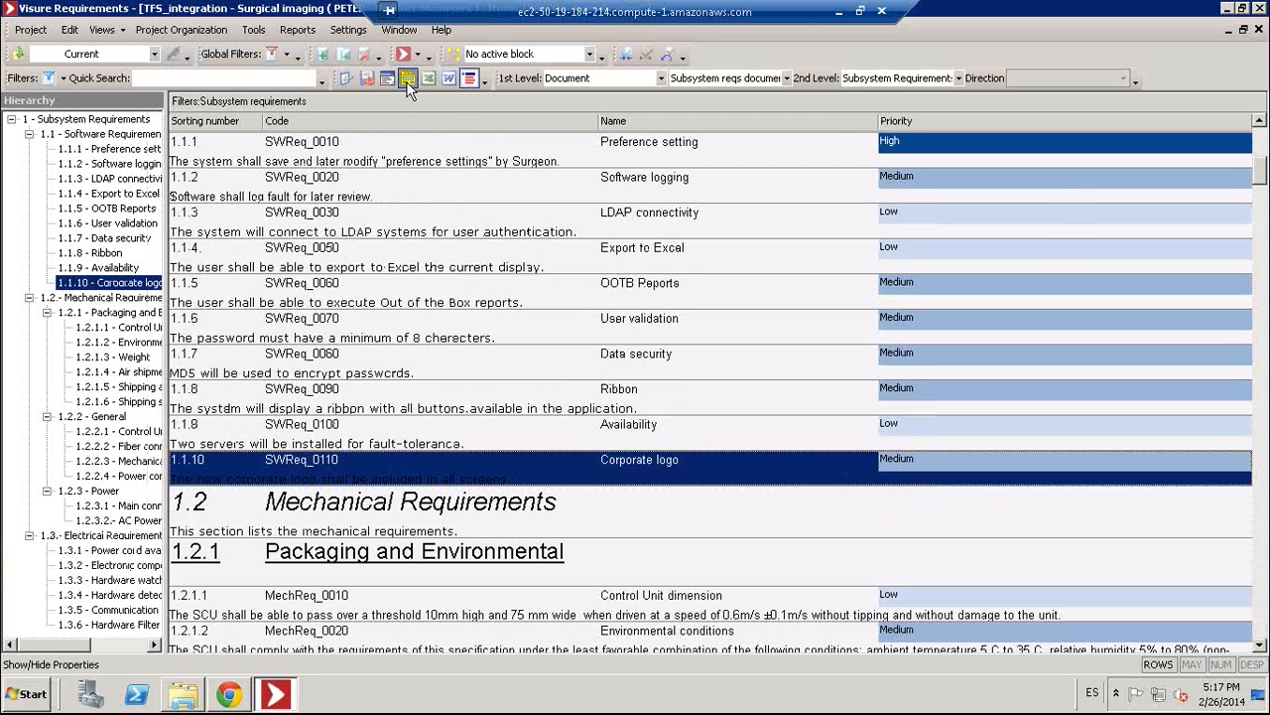
# - Associate logo.png with the Corporate logo item, commenting 'the new logo'
pyautogui.click(408, 79)
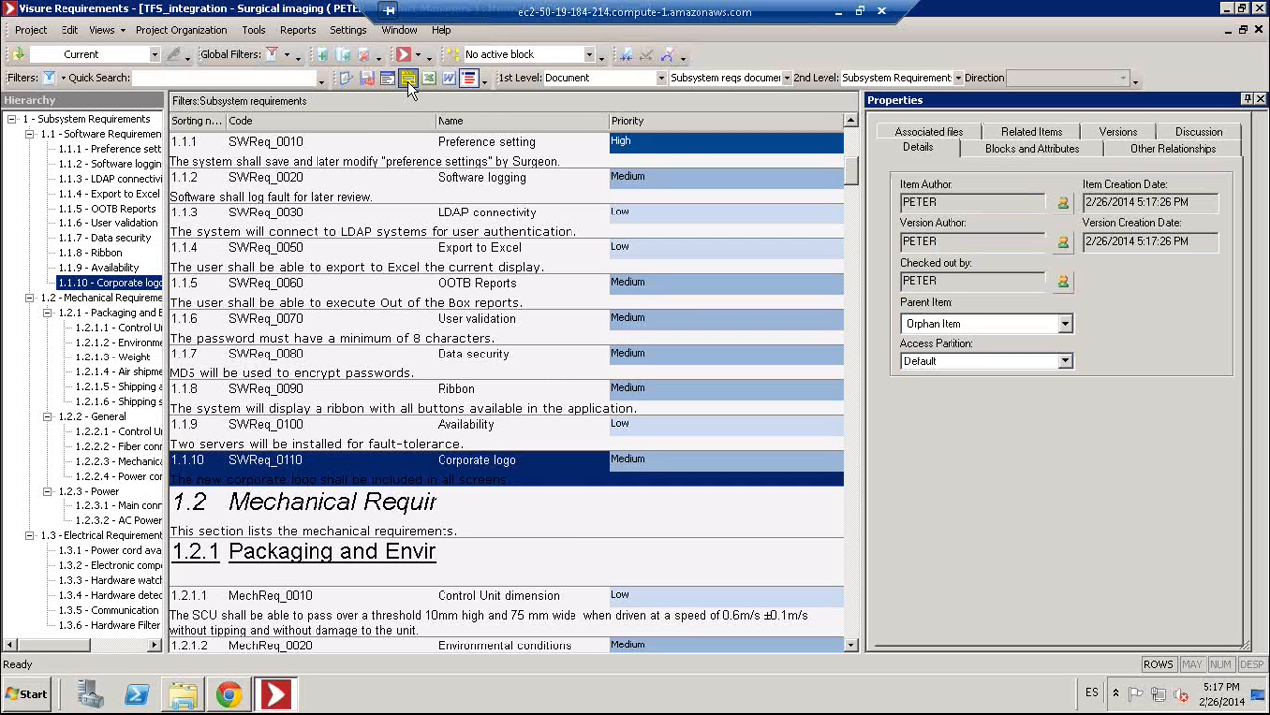
pyautogui.click(923, 136)
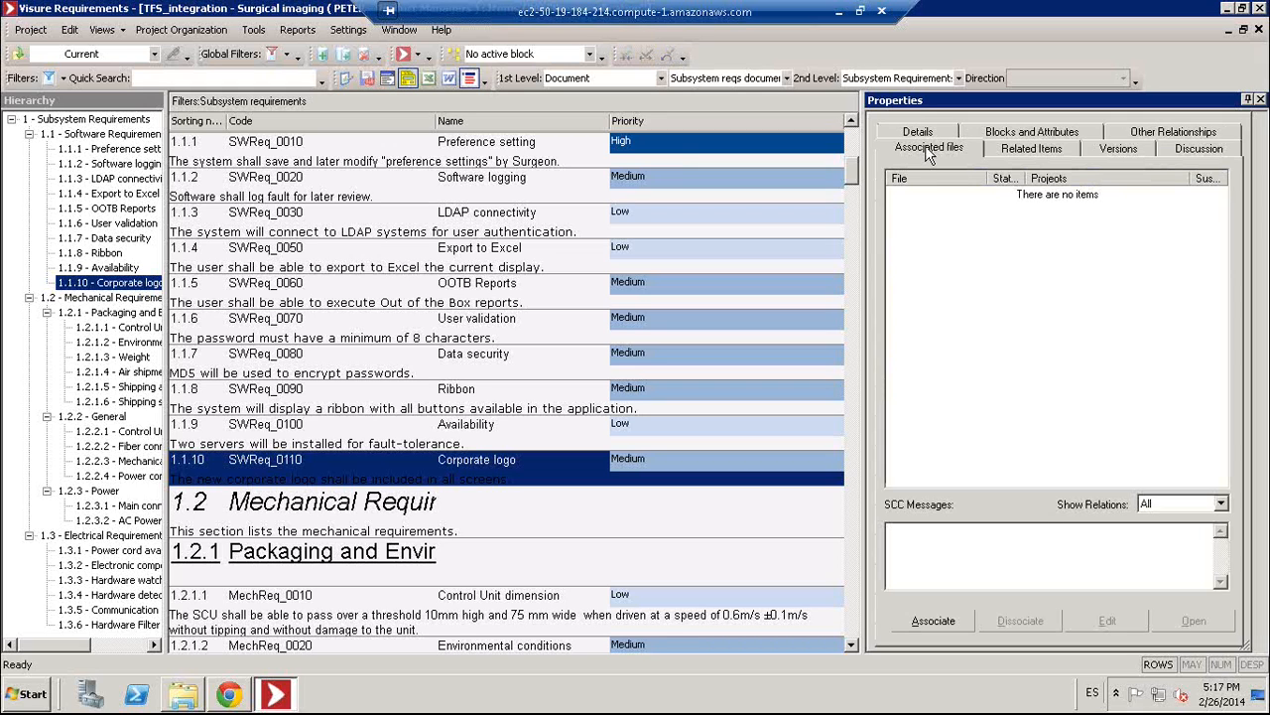
pyautogui.click(932, 620)
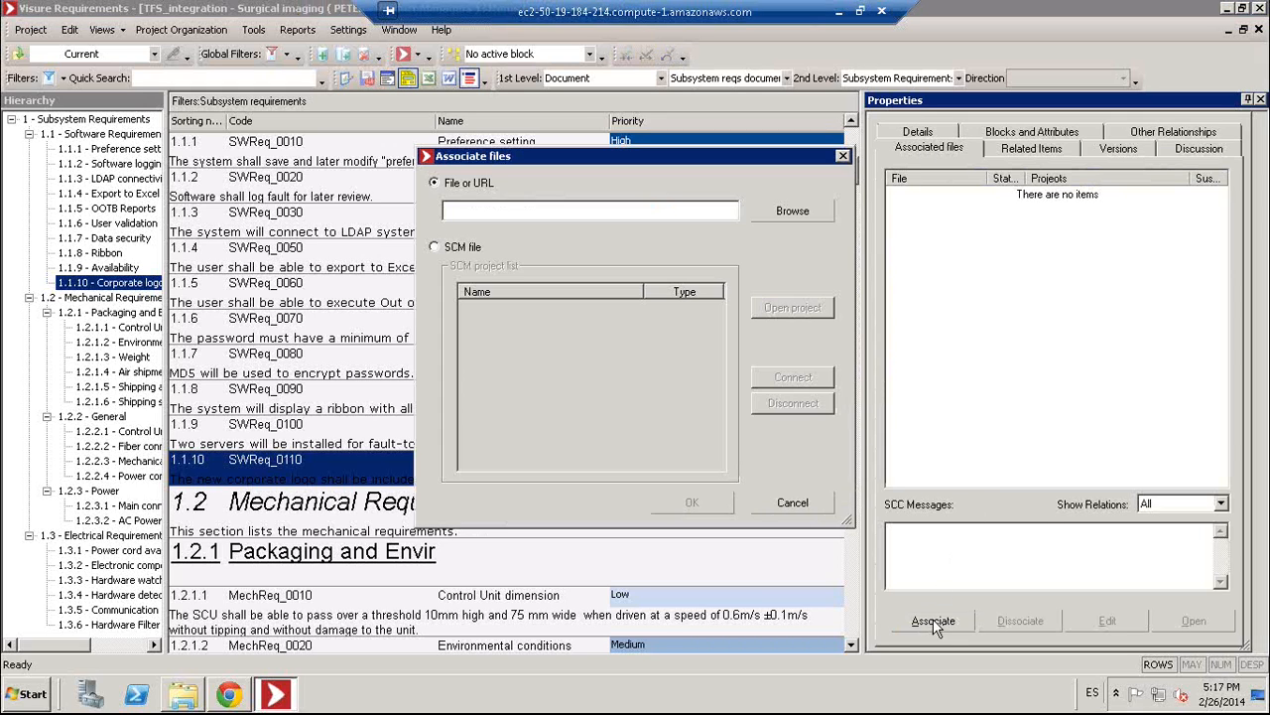
pyautogui.click(800, 214)
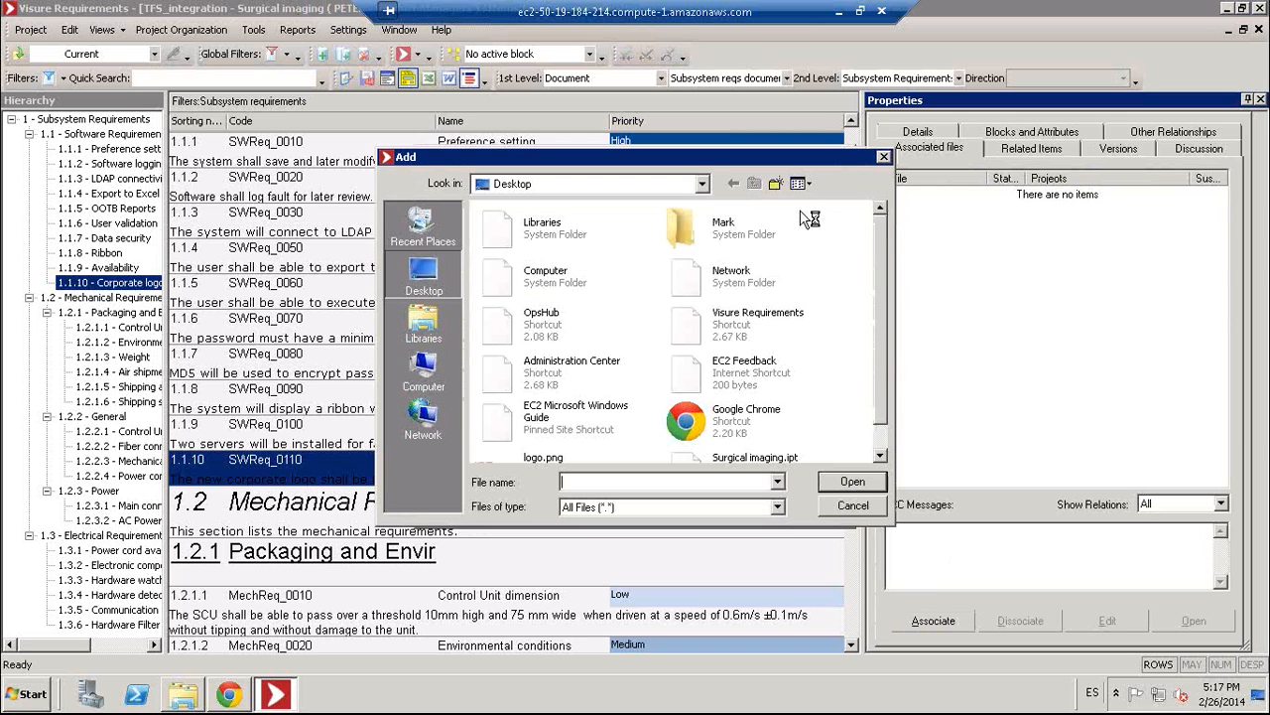
pyautogui.click(879, 454)
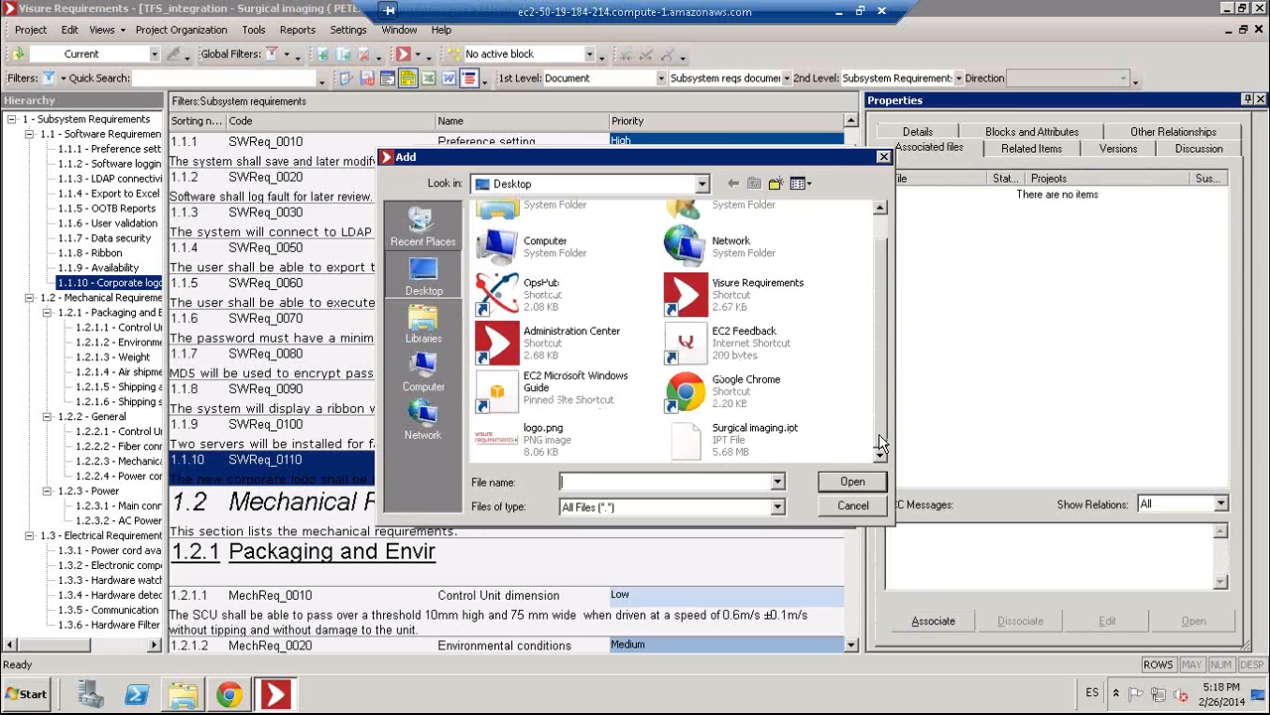
pyautogui.doubleClick(544, 447)
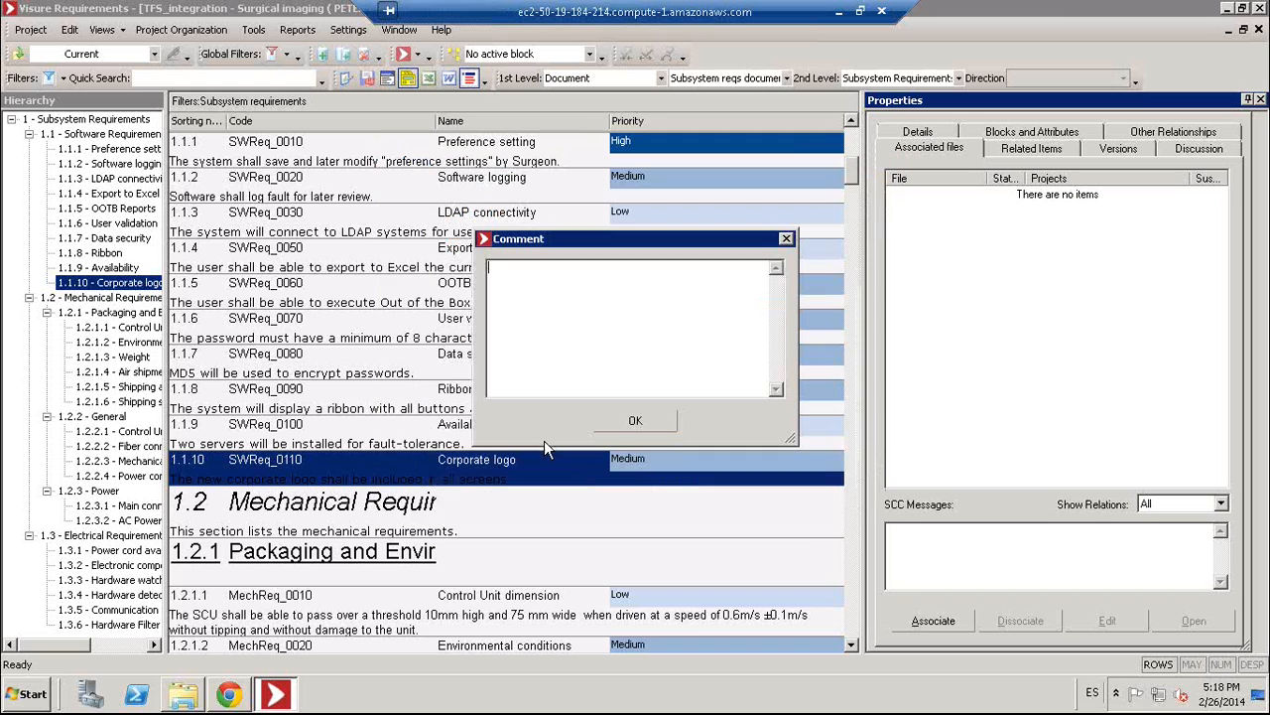
pyautogui.write('the new logo')
pyautogui.click(655, 421)
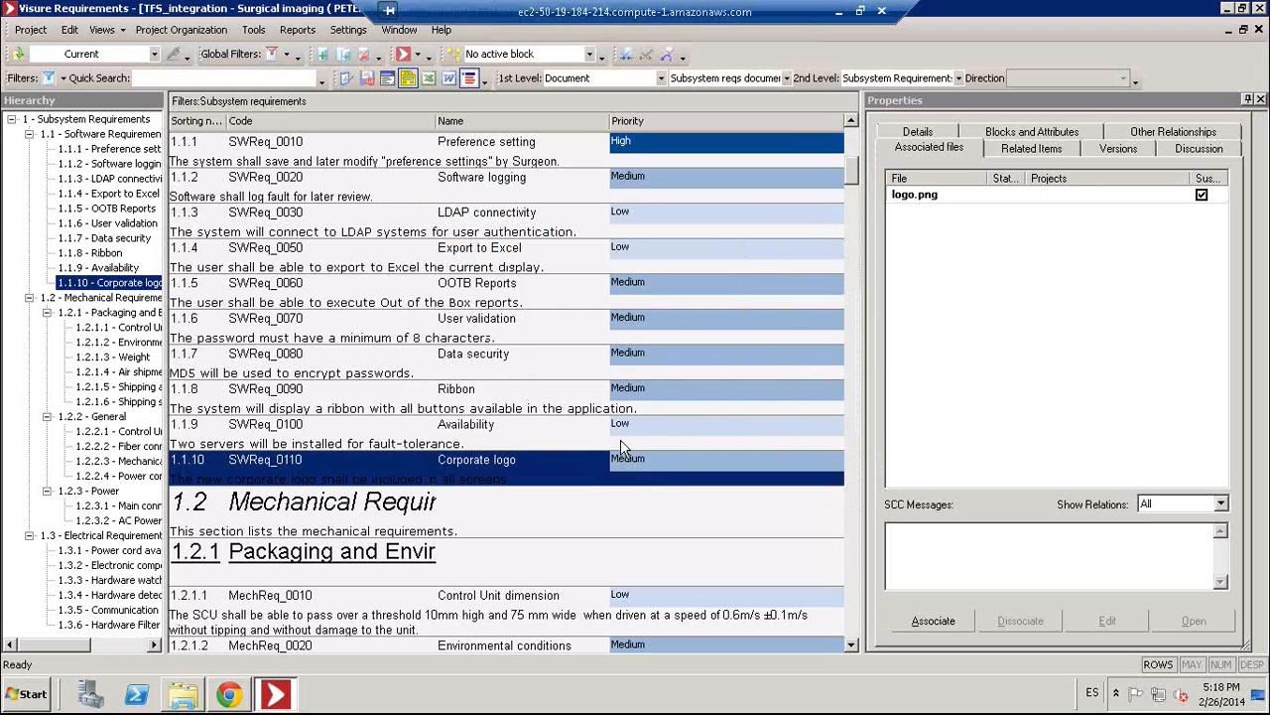
# - Check in the Corporate logo item with the comment 'We should include the new logo.'
pyautogui.rightClick(568, 479)
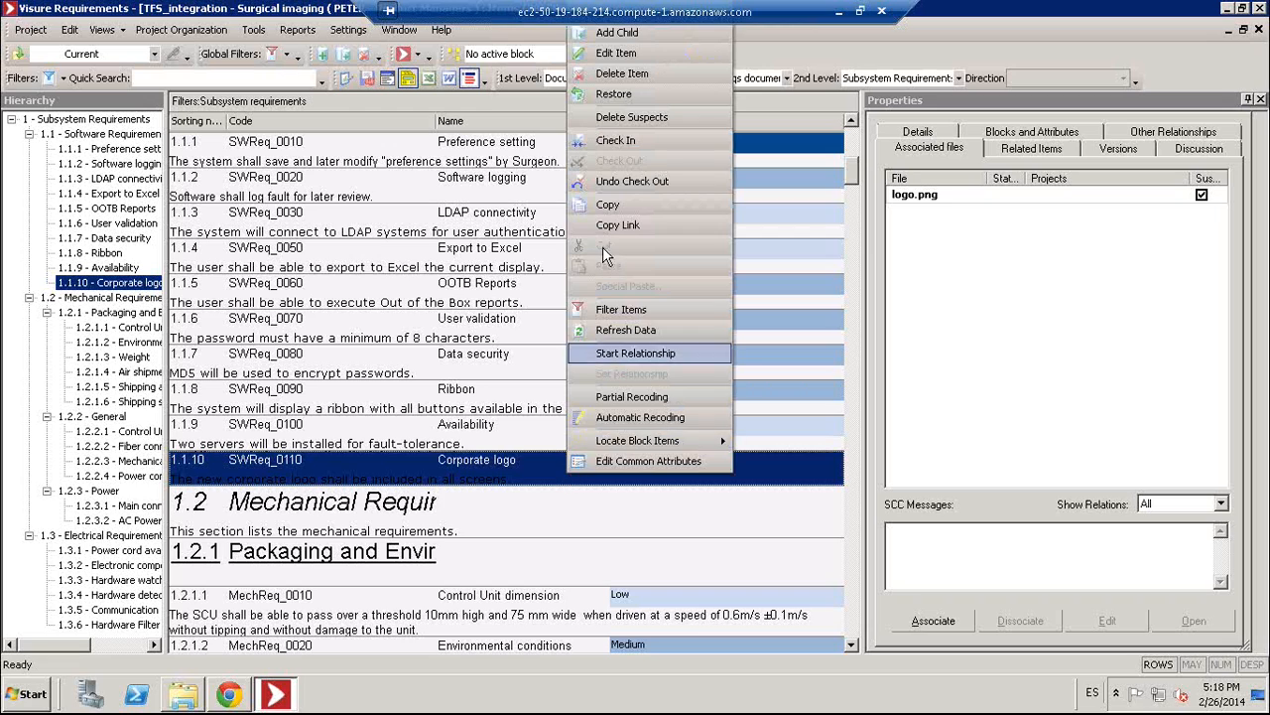
pyautogui.click(616, 143)
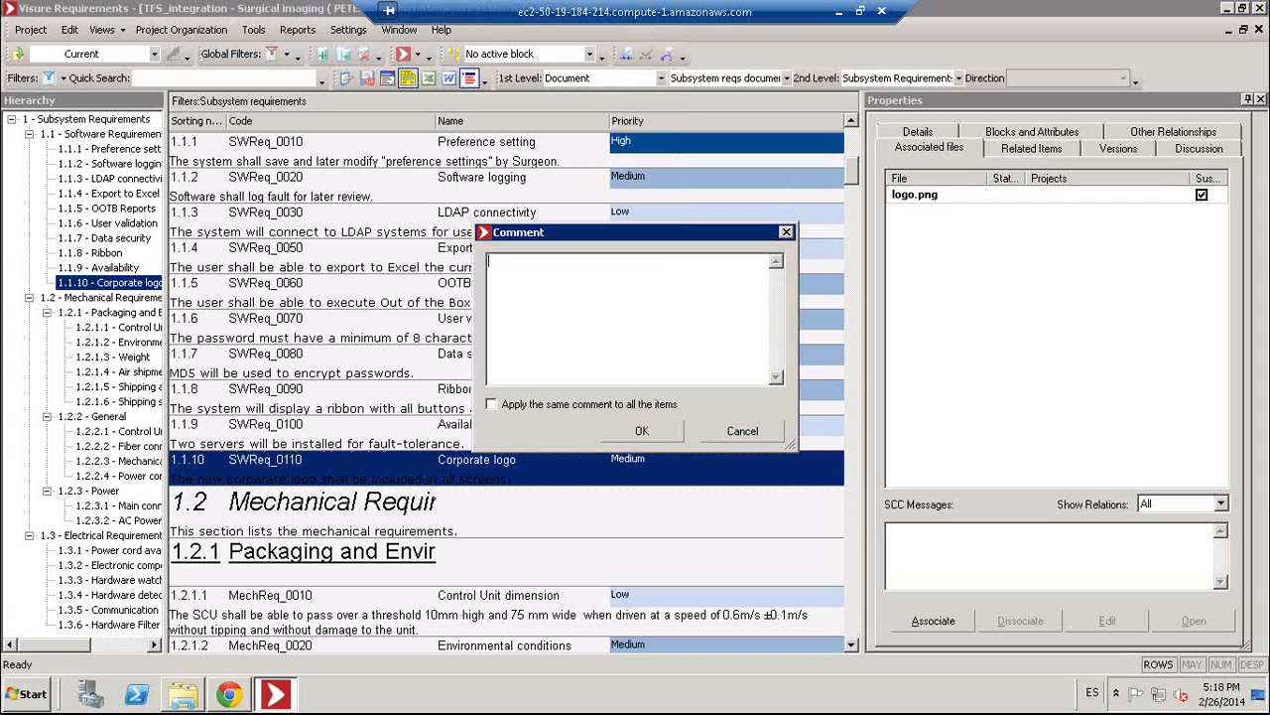
pyautogui.write('e should include the new logo')
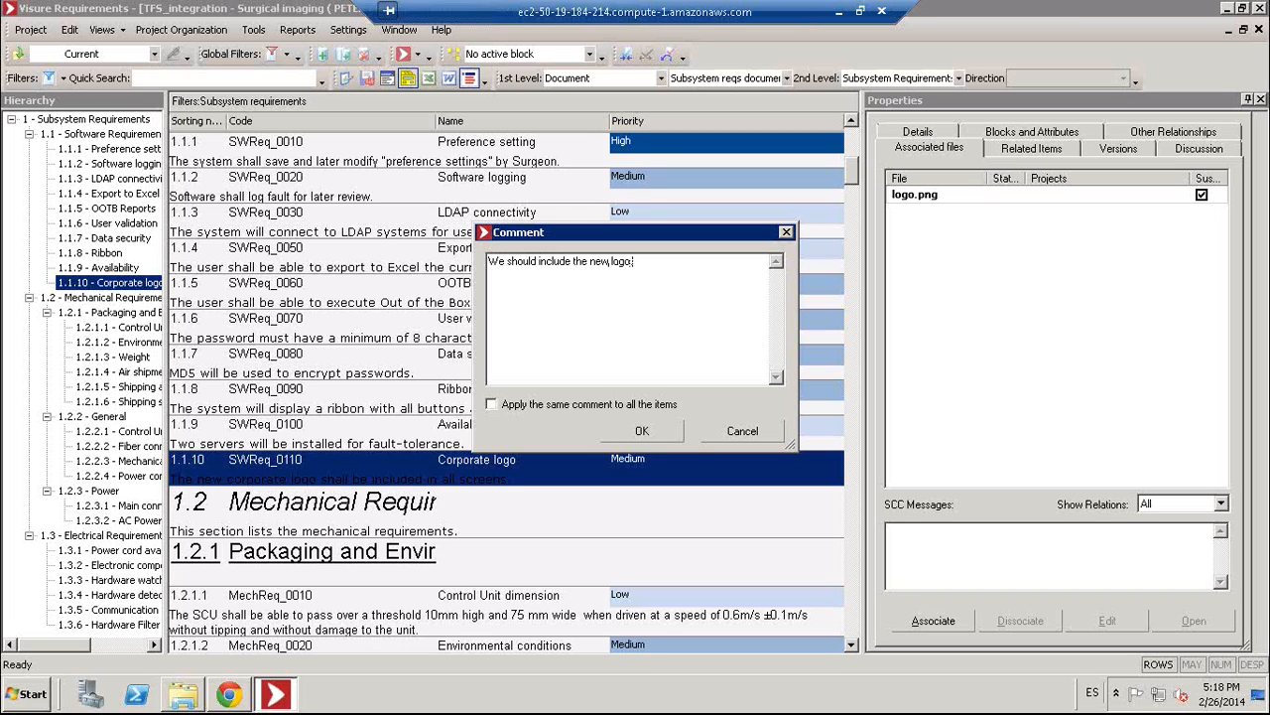
pyautogui.write('.')
pyautogui.click(629, 437)
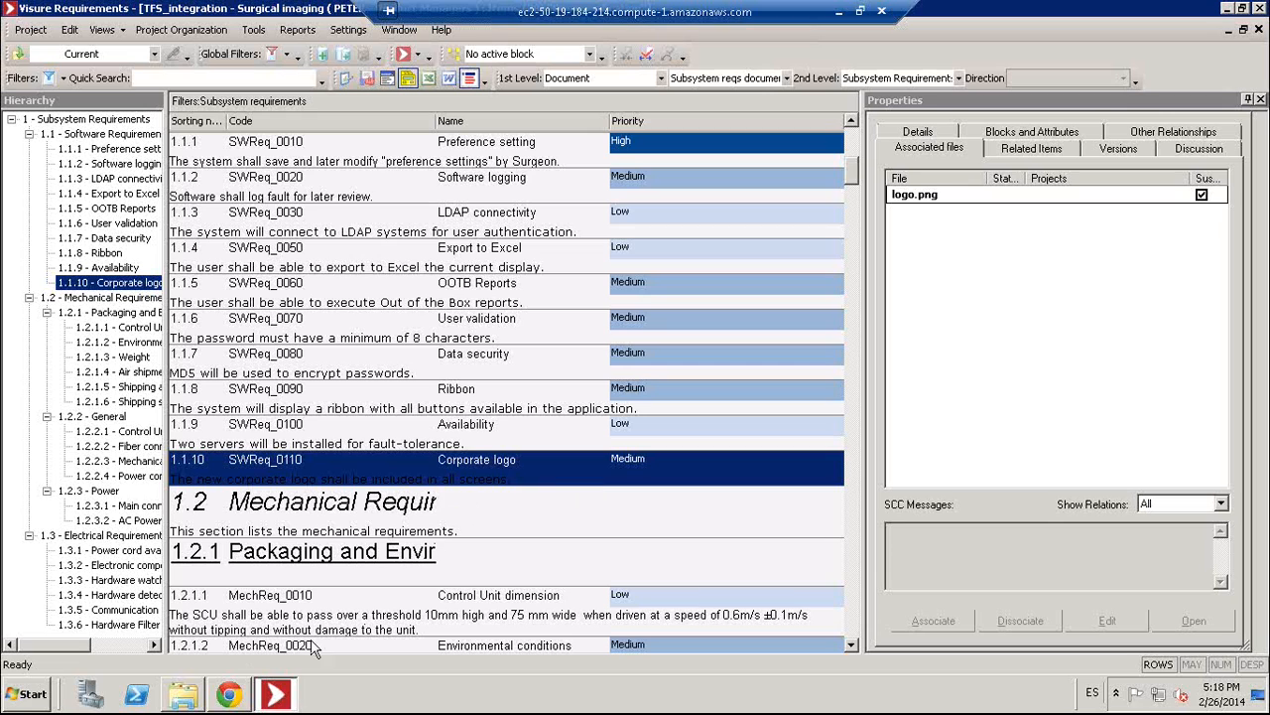
# - Run the Surgical Imaging All work items query in TFS and select Requirement 25 Corporate logo
pyautogui.click(236, 700)
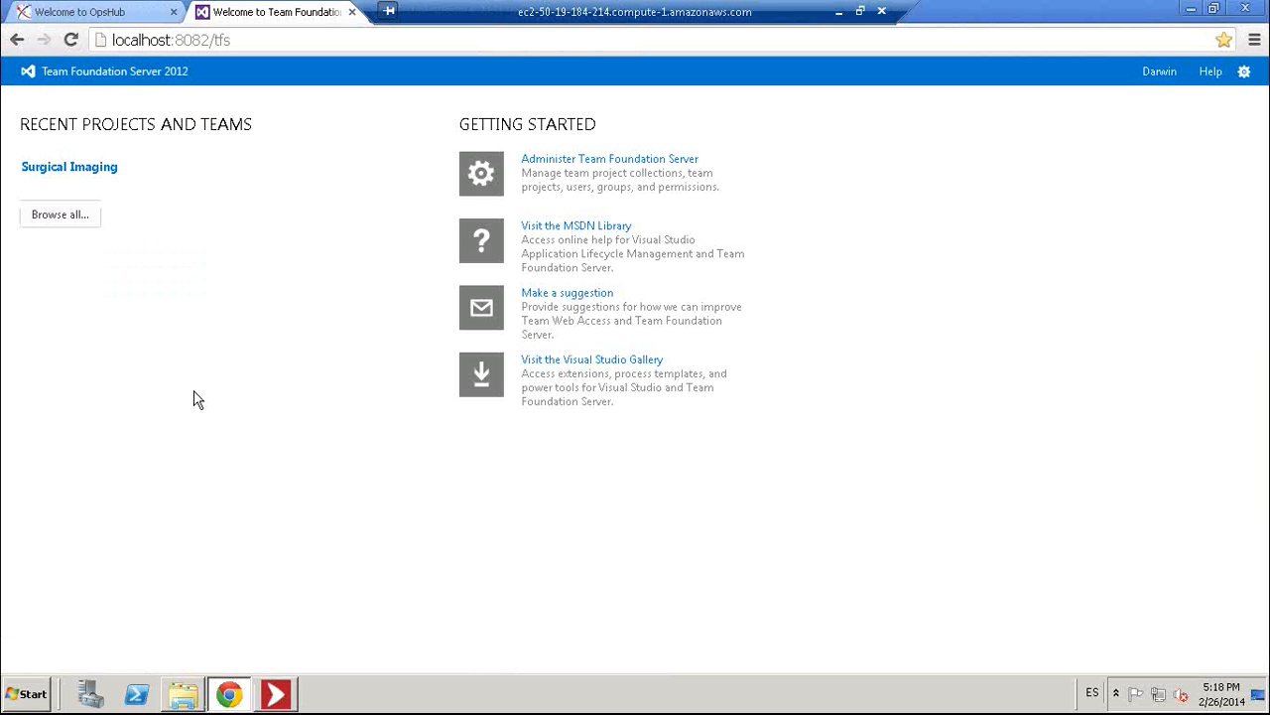
pyautogui.click(99, 168)
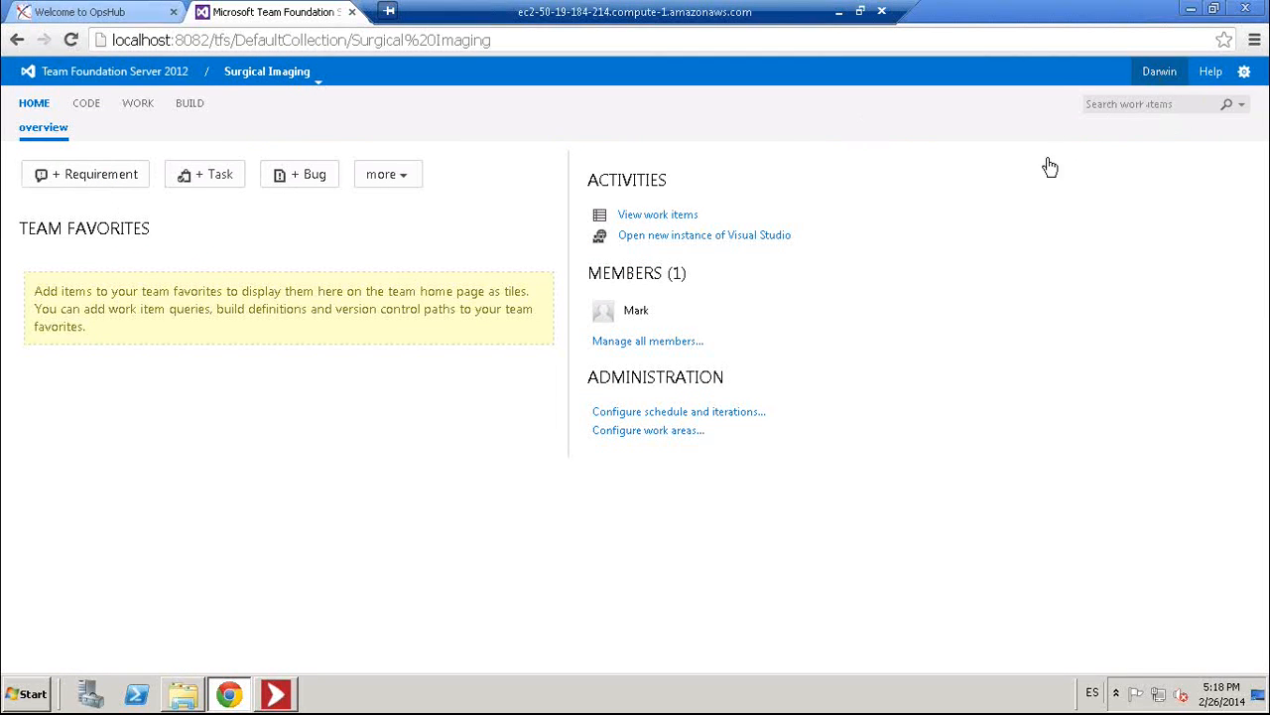
pyautogui.click(629, 216)
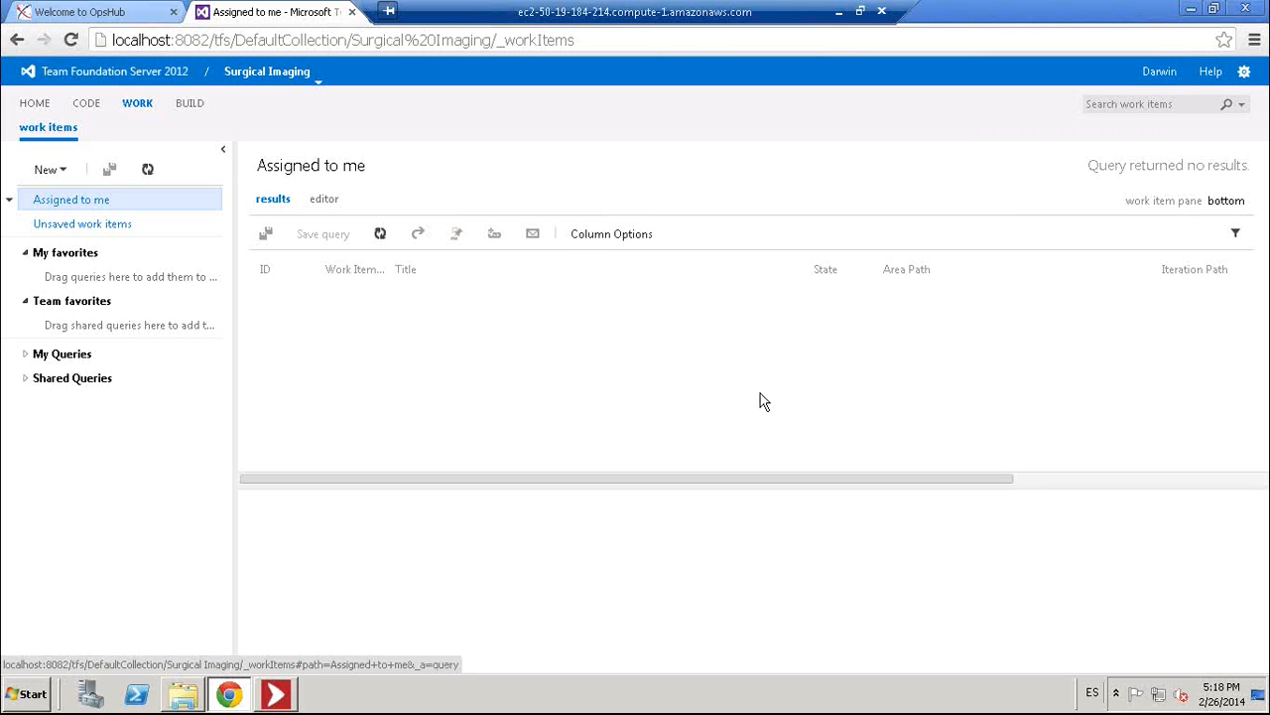
pyautogui.click(38, 358)
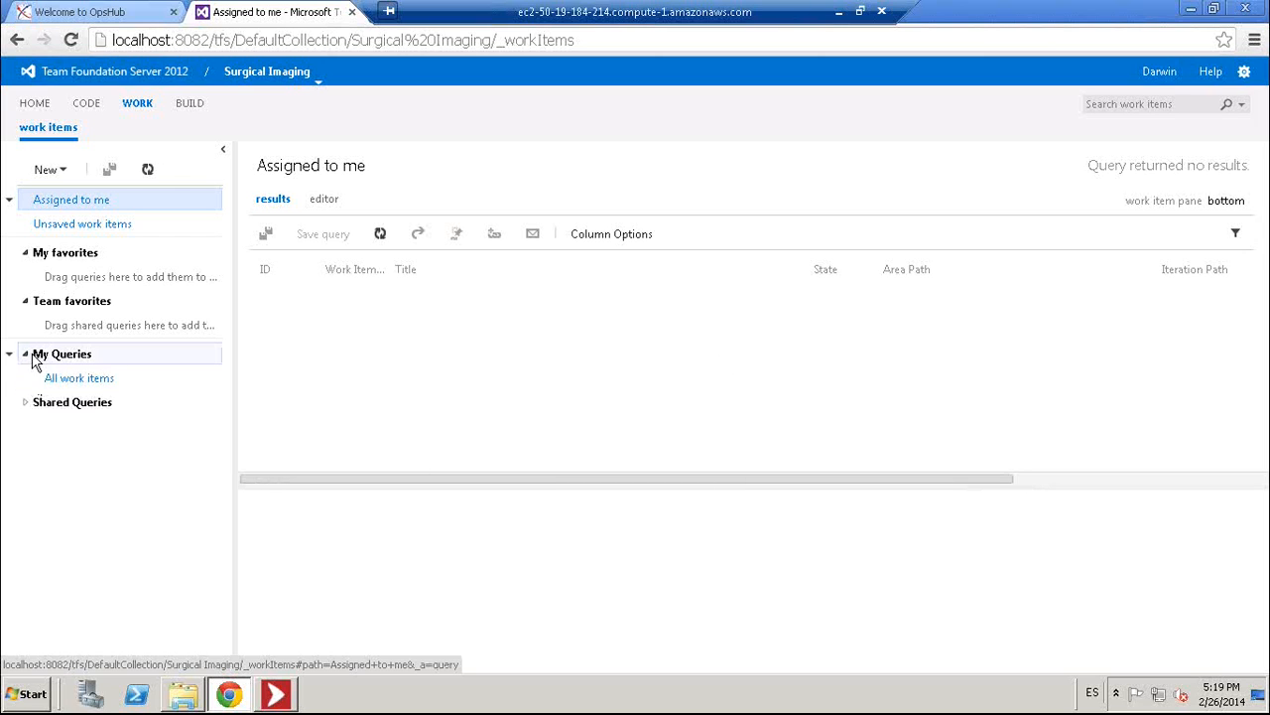
pyautogui.click(69, 379)
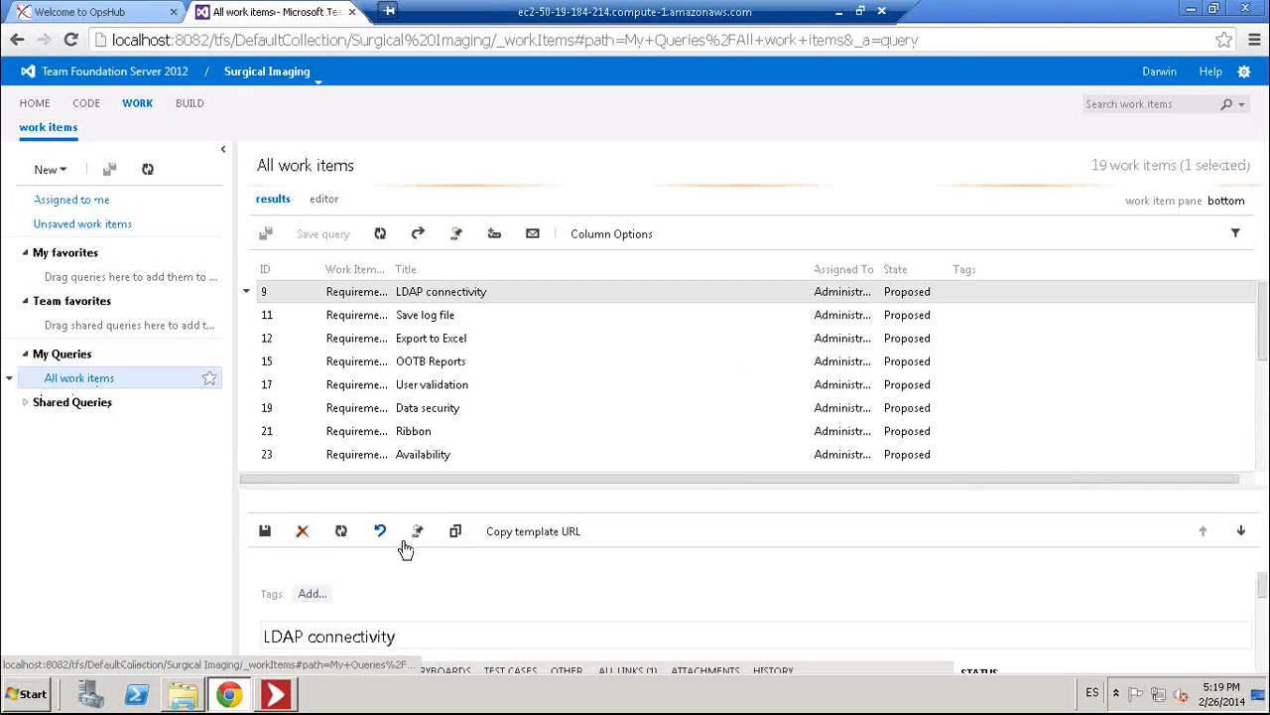
pyautogui.moveTo(494, 485); pyautogui.dragTo(494, 534)
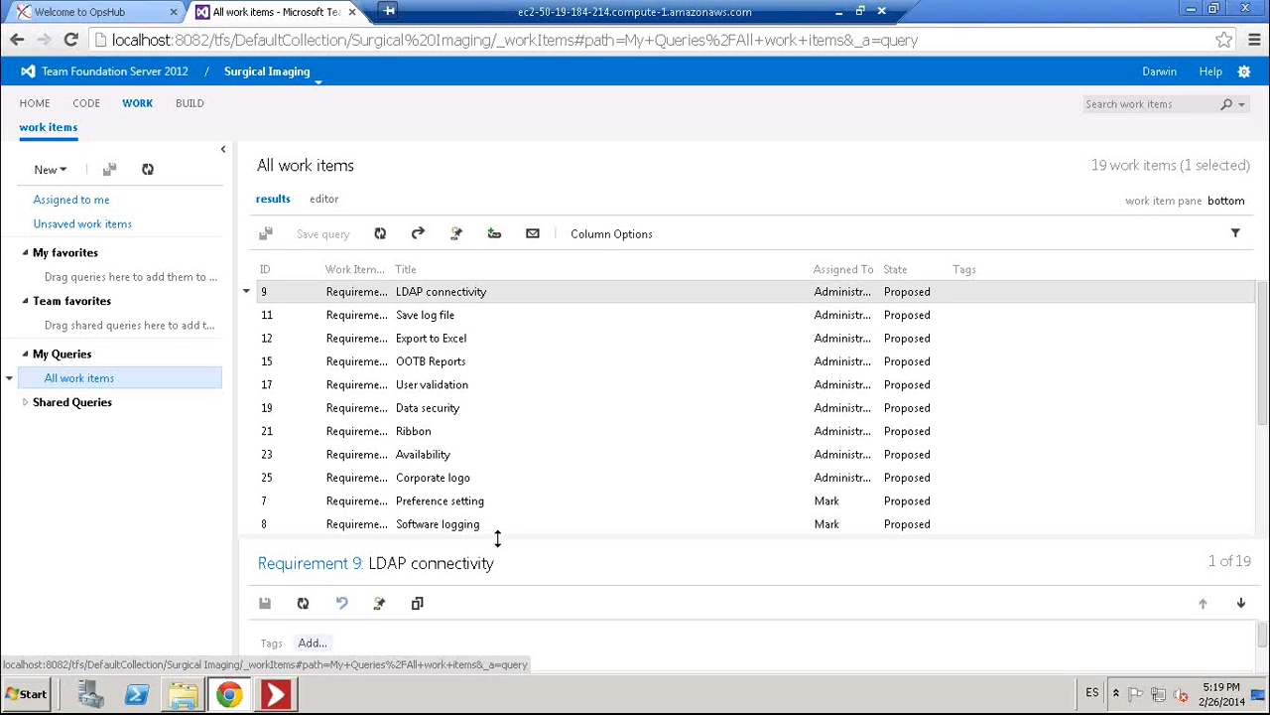
pyautogui.click(405, 481)
pyautogui.moveTo(389, 265); pyautogui.dragTo(414, 268)
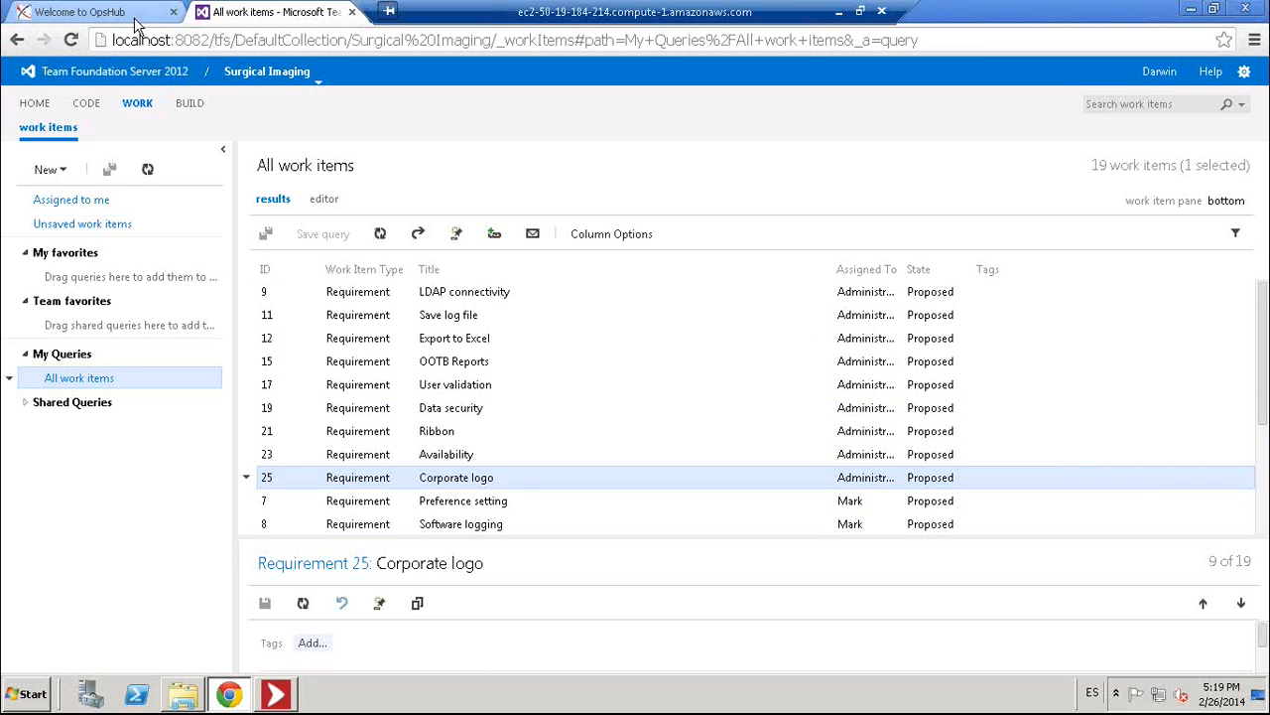
# - Log into the OpsHub administration console as admin
pyautogui.click(99, 12)
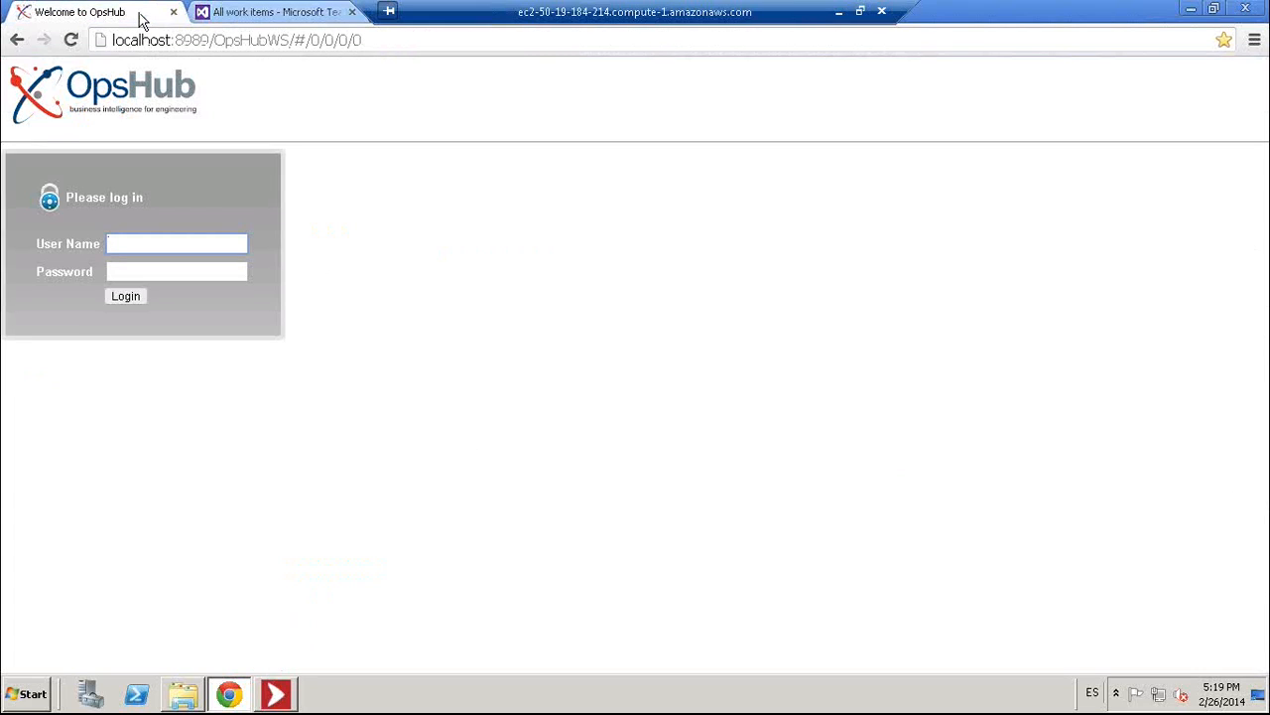
pyautogui.write('admin')
pyautogui.press('Tab')
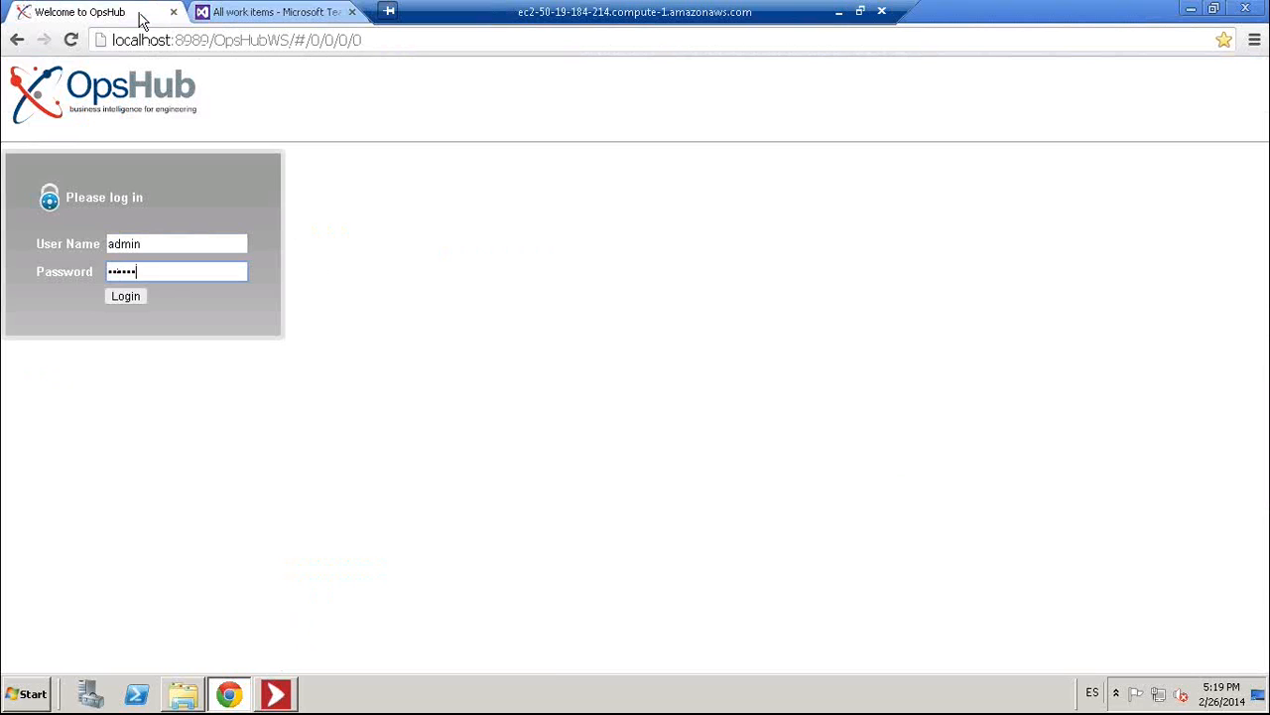
pyautogui.press('Return')
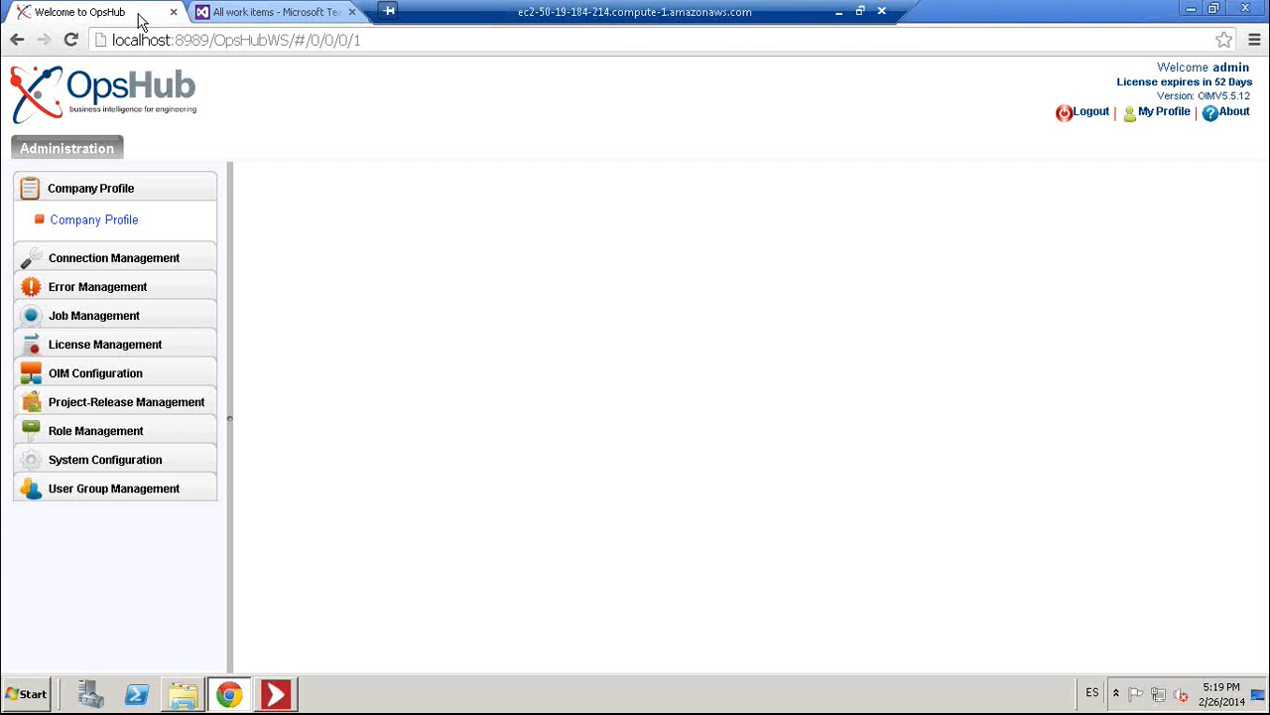
# - Open the OIM Configuration field mapping list on its last page, mappings 121 to 127
pyautogui.click(102, 374)
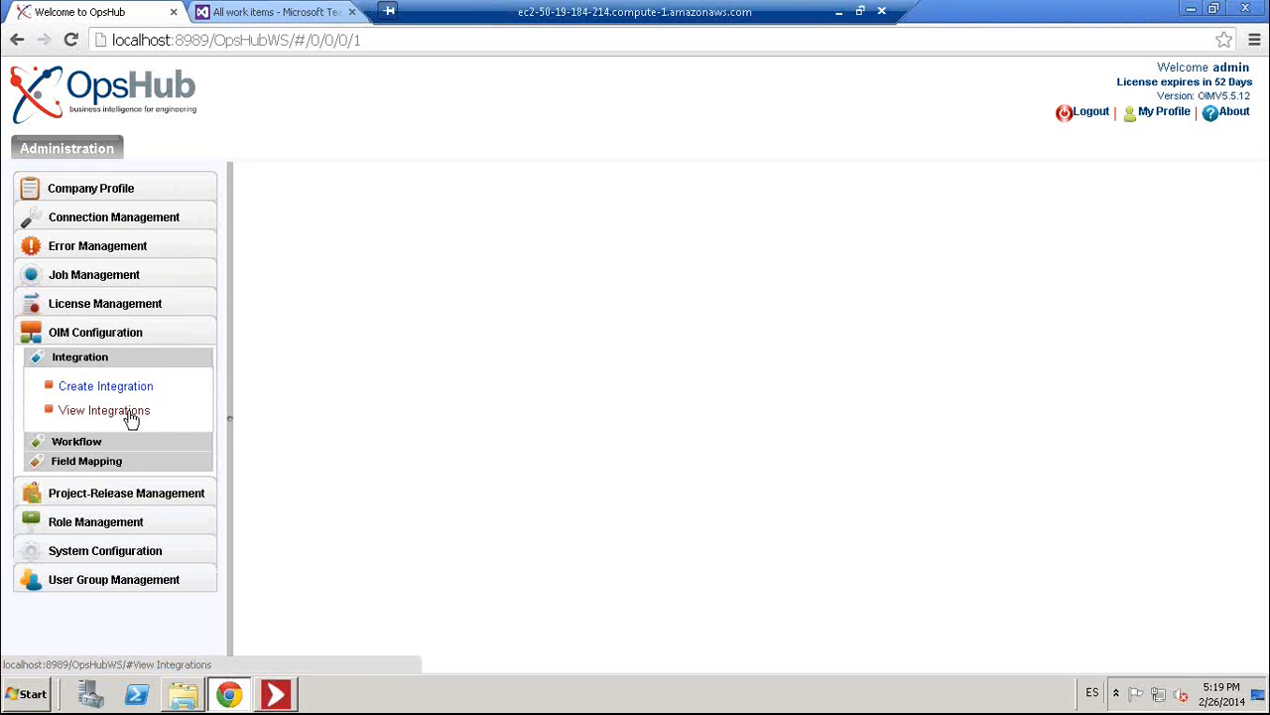
pyautogui.click(95, 460)
pyautogui.click(84, 473)
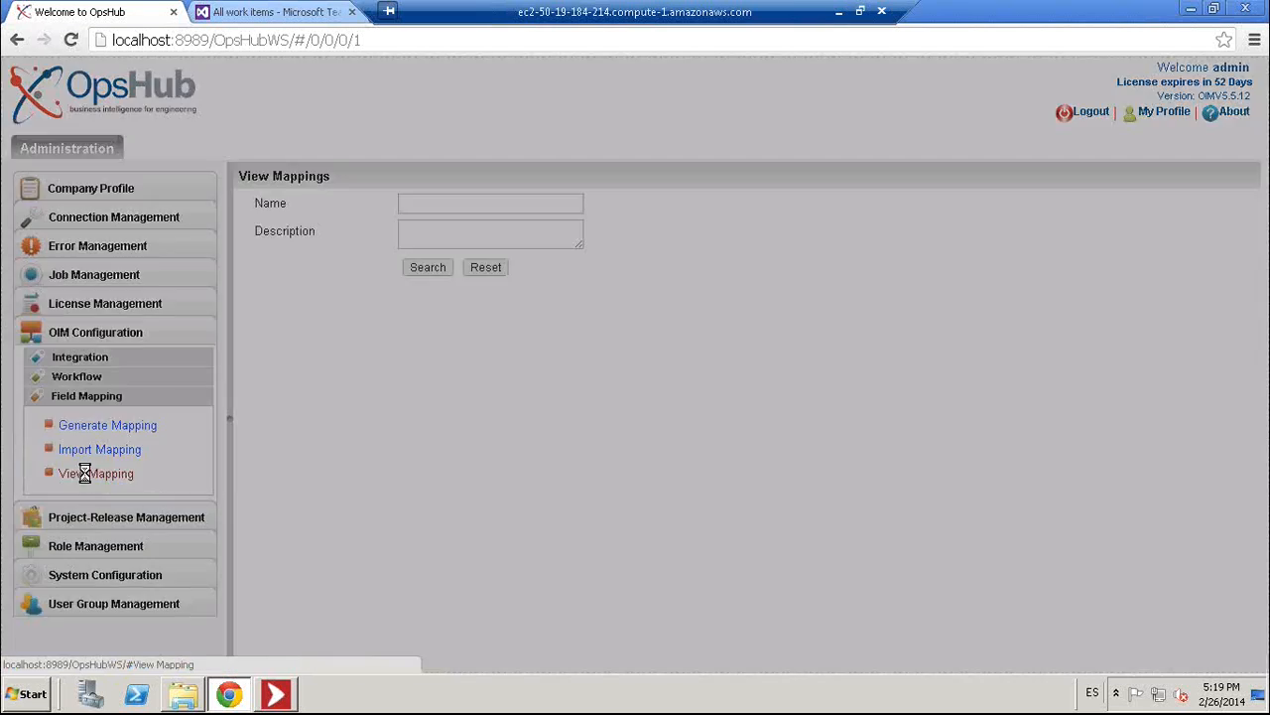
pyautogui.click(646, 591)
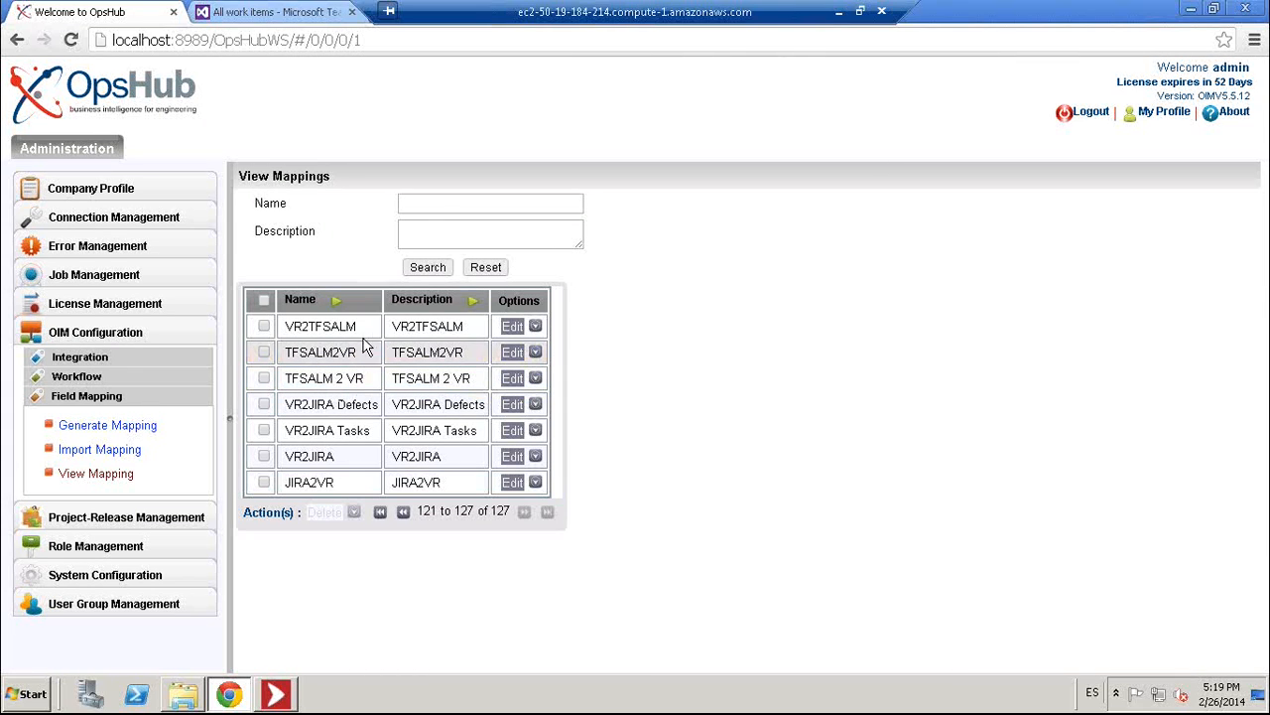
# - Open VR2TFSALM read-only, review its Priority value mapping, then return to the TFS work items
pyautogui.click(512, 333)
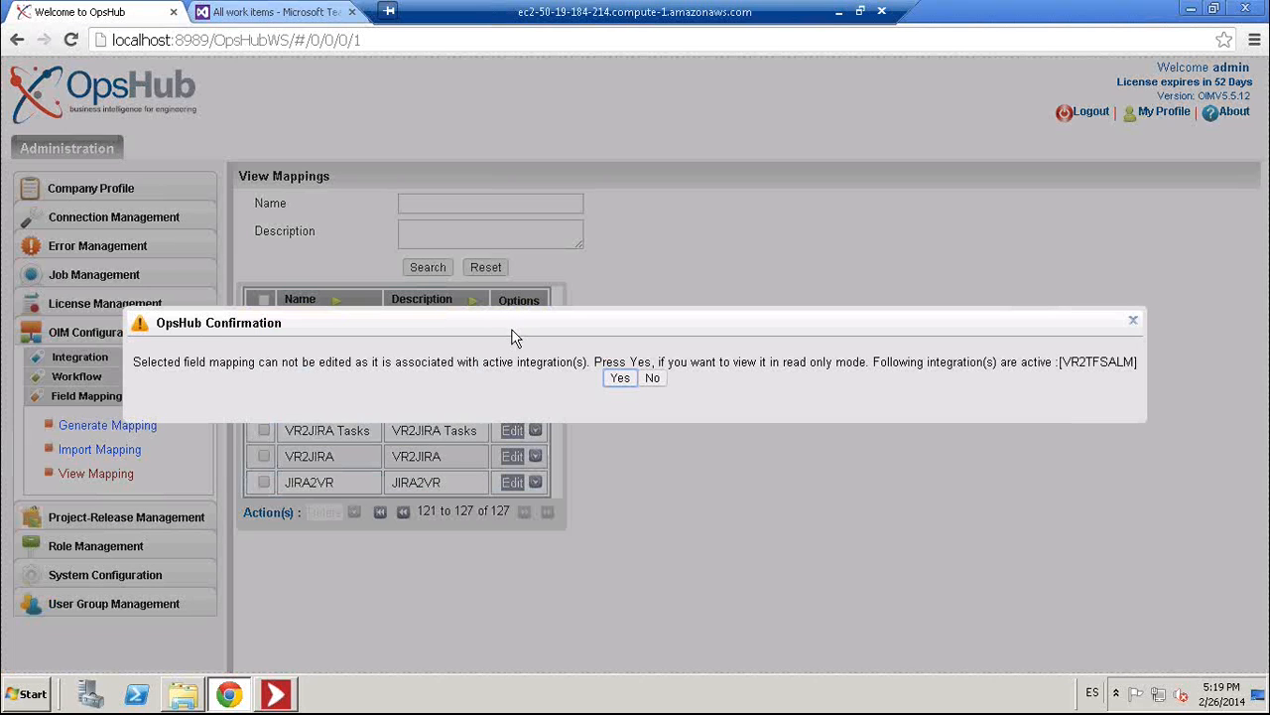
pyautogui.click(615, 379)
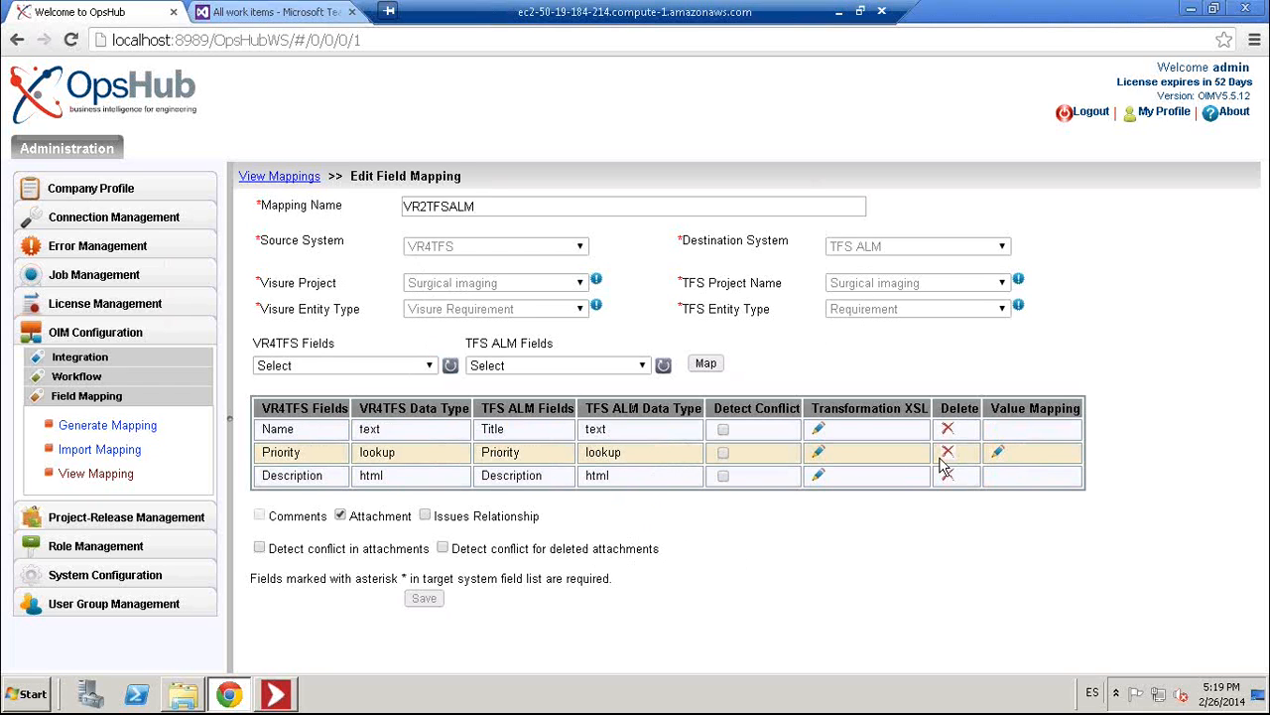
pyautogui.click(997, 453)
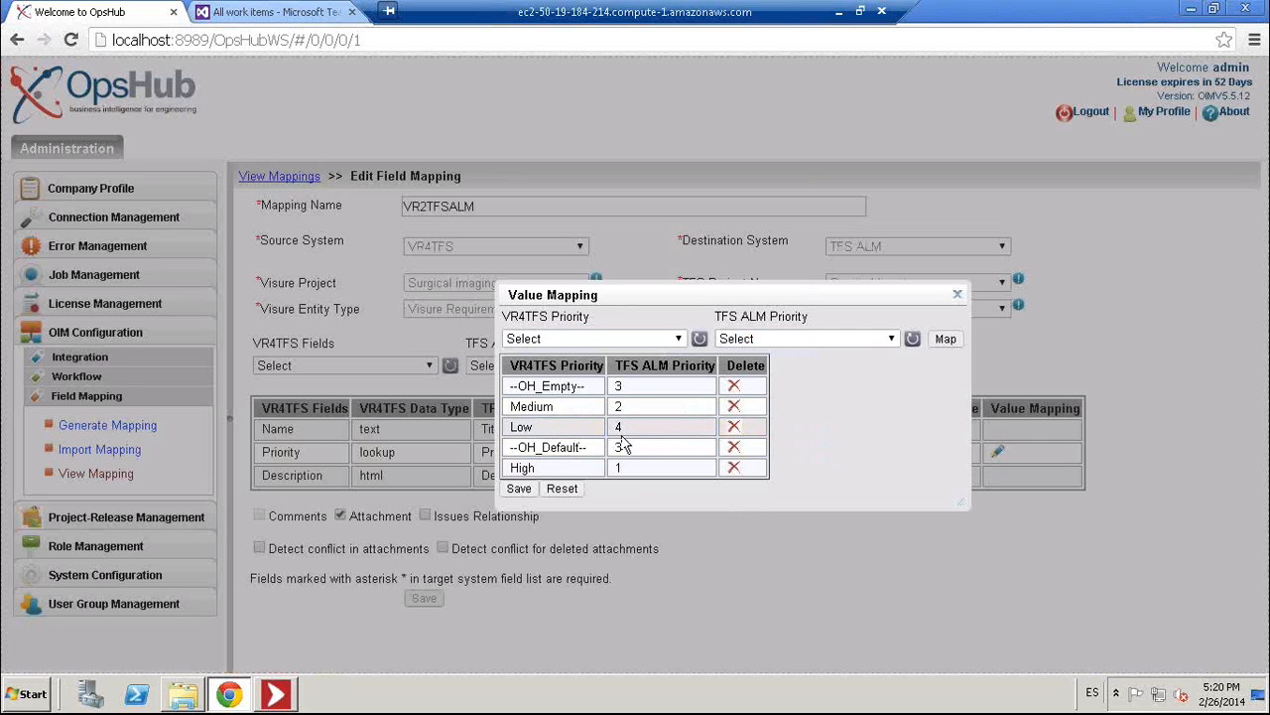
pyautogui.click(957, 294)
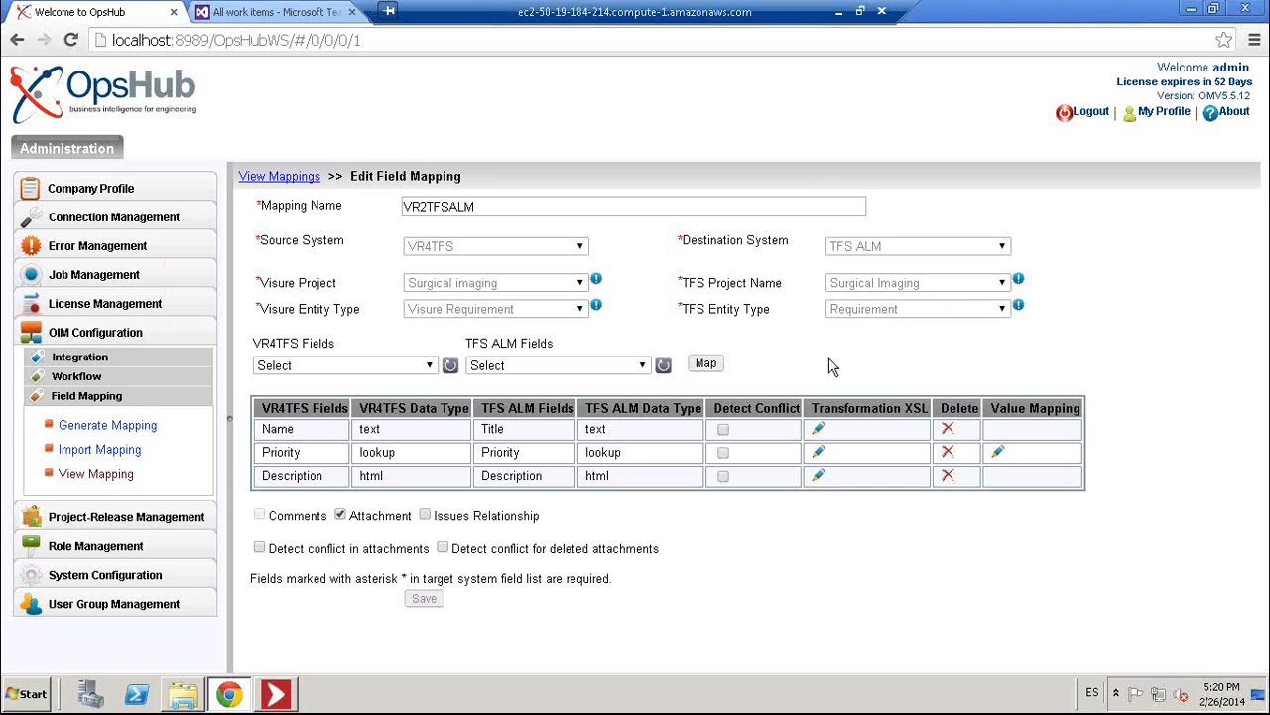
pyautogui.click(316, 13)
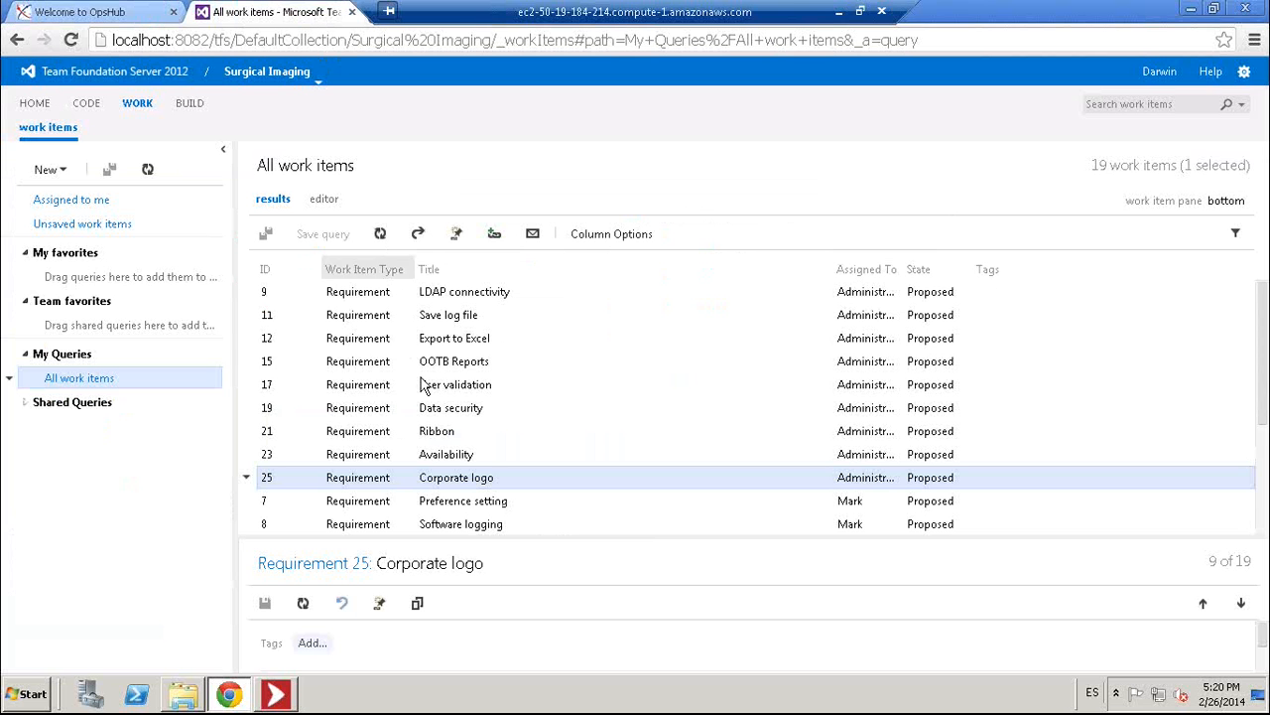
# - Open Requirement 25 Corporate logo, check its description and priority 2, and view its attachments
pyautogui.doubleClick(473, 484)
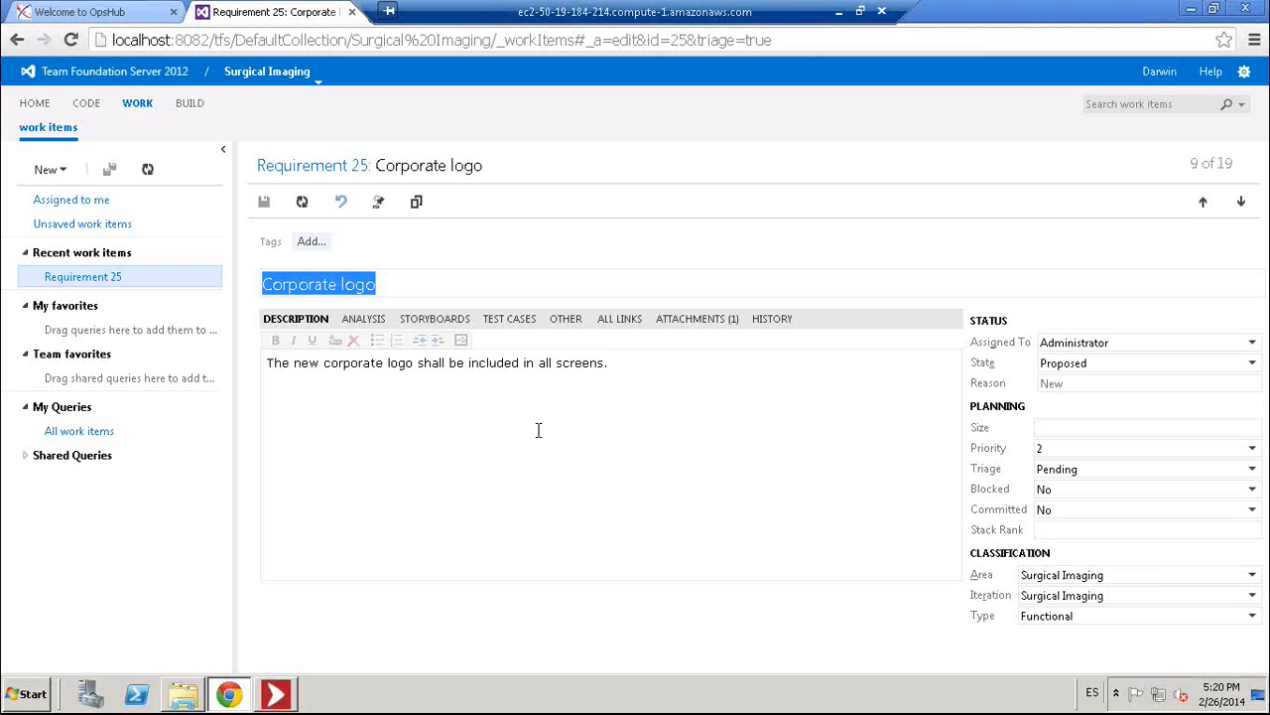
pyautogui.click(630, 363)
pyautogui.moveTo(635, 363); pyautogui.dragTo(449, 364)
pyautogui.moveTo(342, 359); pyautogui.dragTo(267, 359)
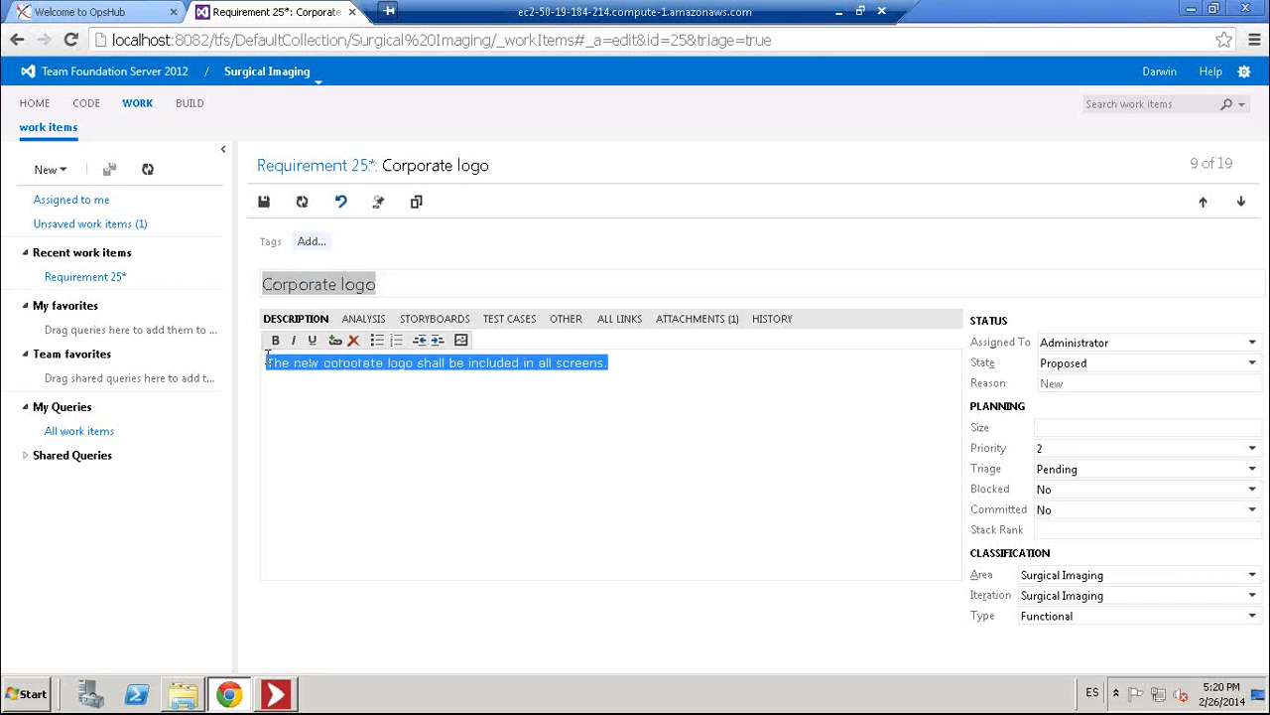
pyautogui.click(552, 426)
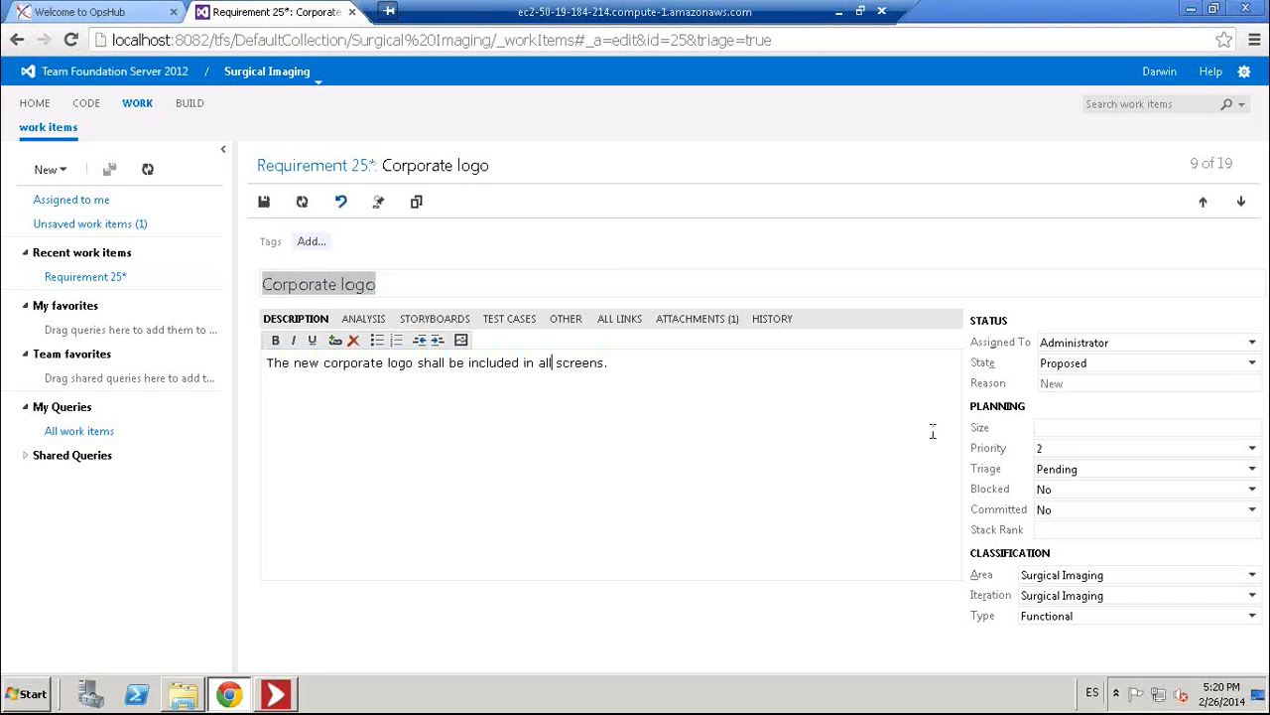
pyautogui.click(1252, 449)
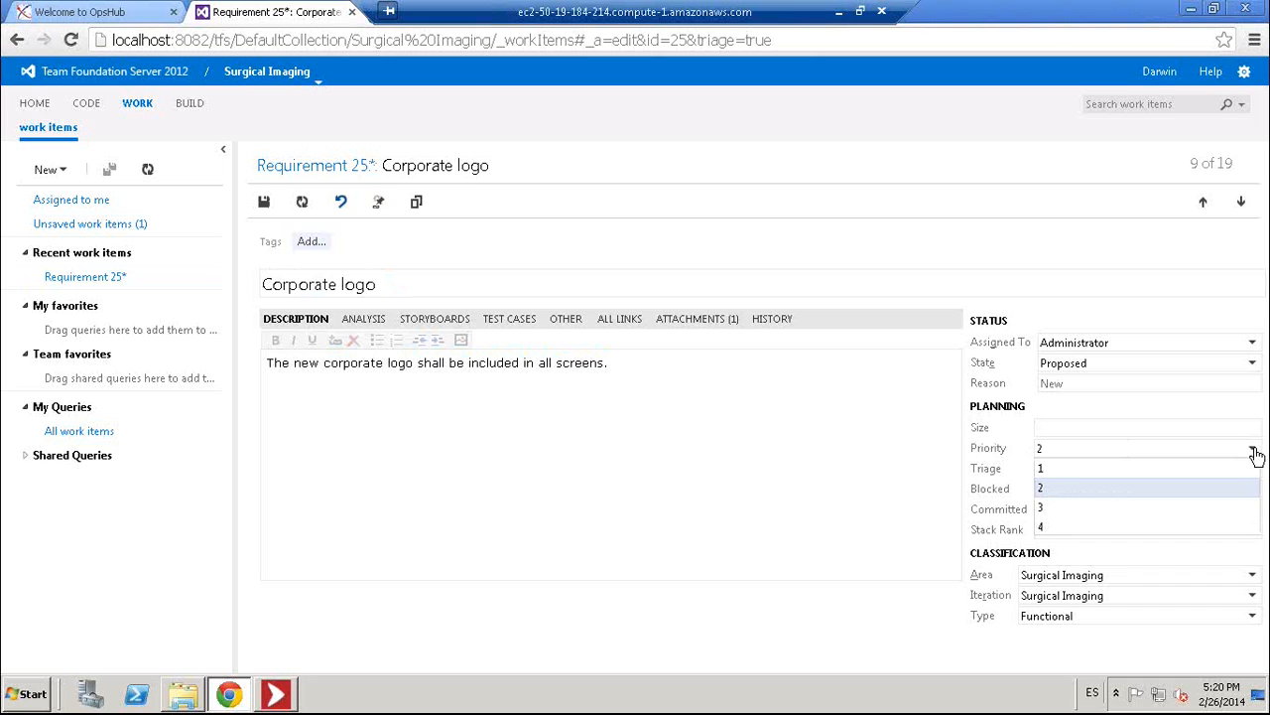
pyautogui.click(1254, 450)
pyautogui.click(793, 412)
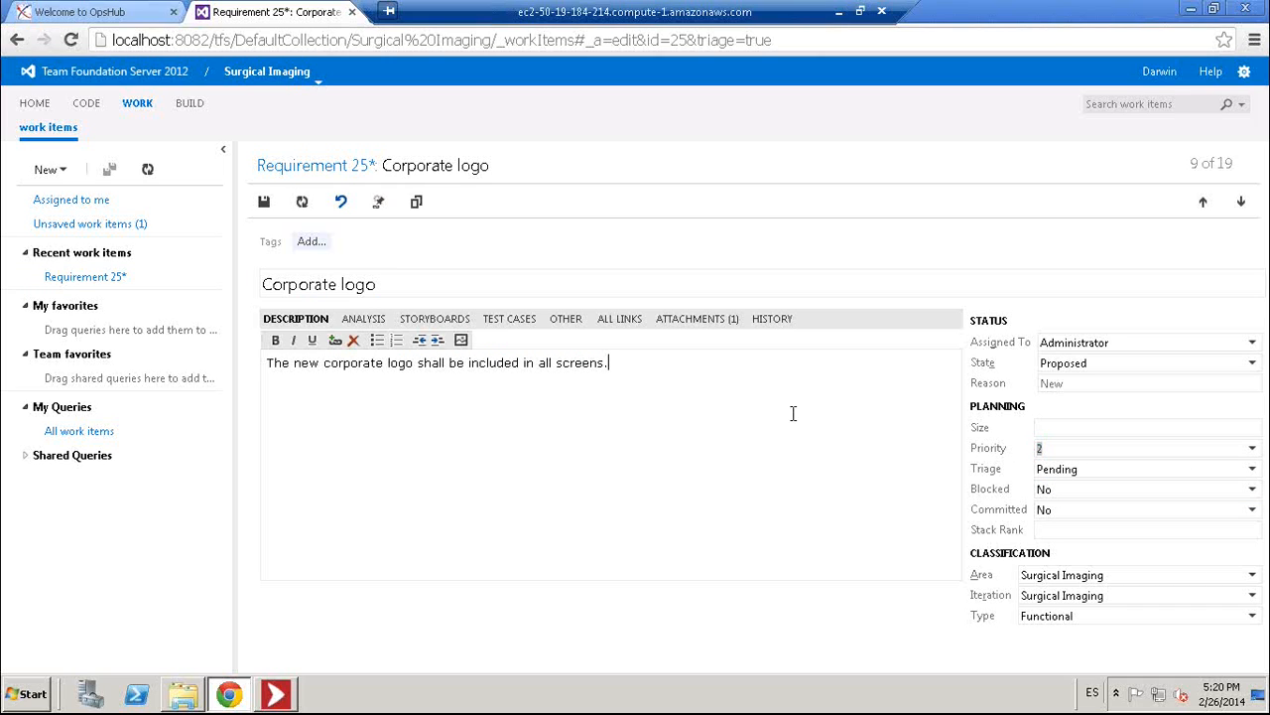
pyautogui.click(701, 319)
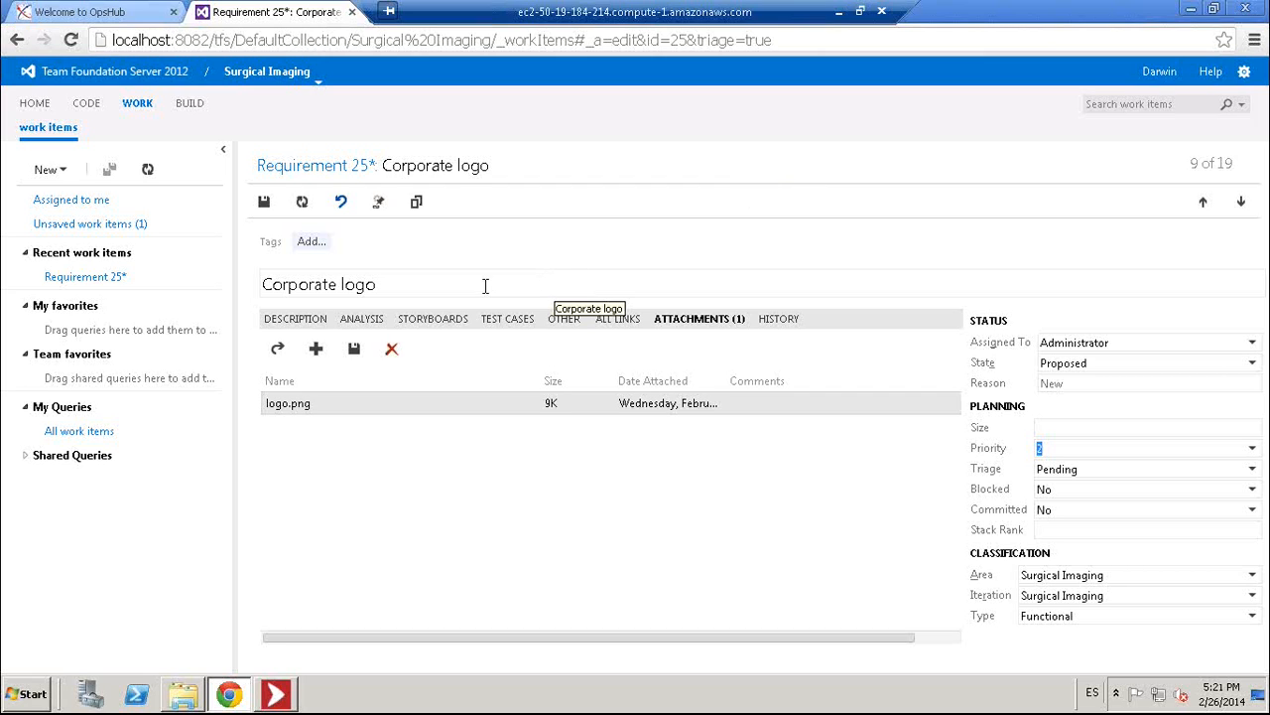
# - Add and save a child Task 'Implement the required chanes to include new logo in all screens'
pyautogui.click(380, 203)
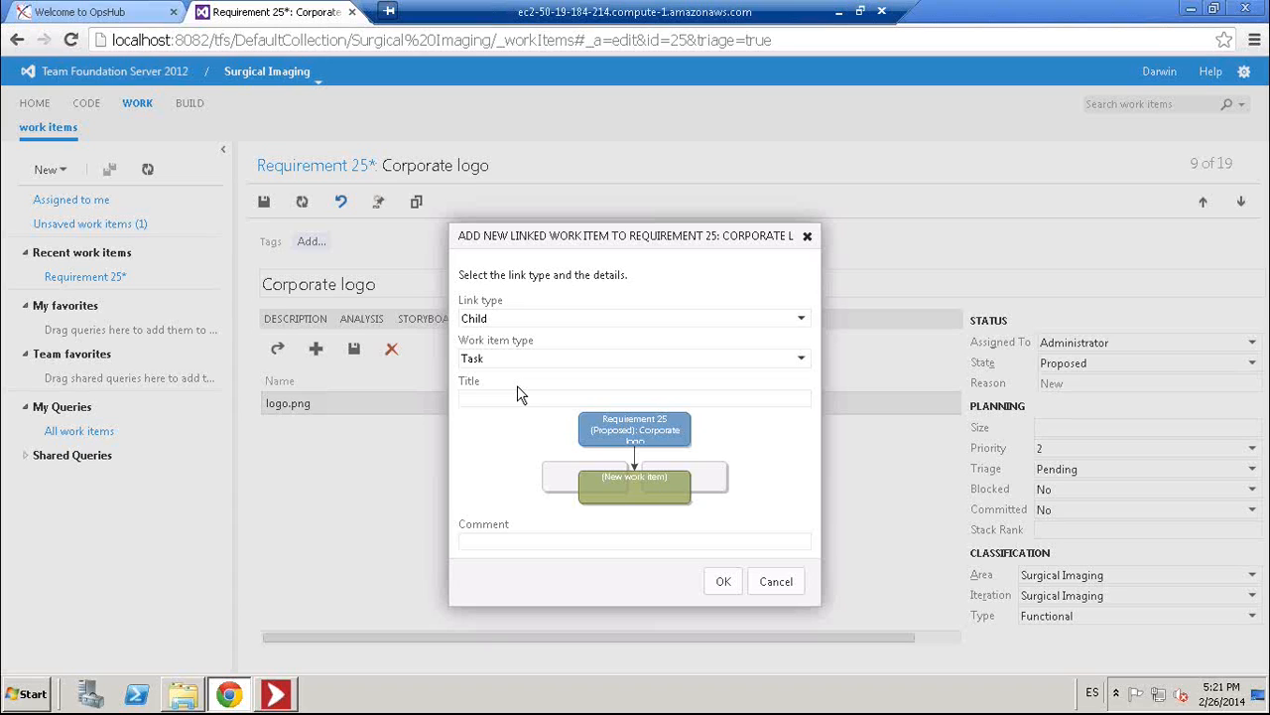
pyautogui.write('Implement the required chanes to include.new logo in all screens')
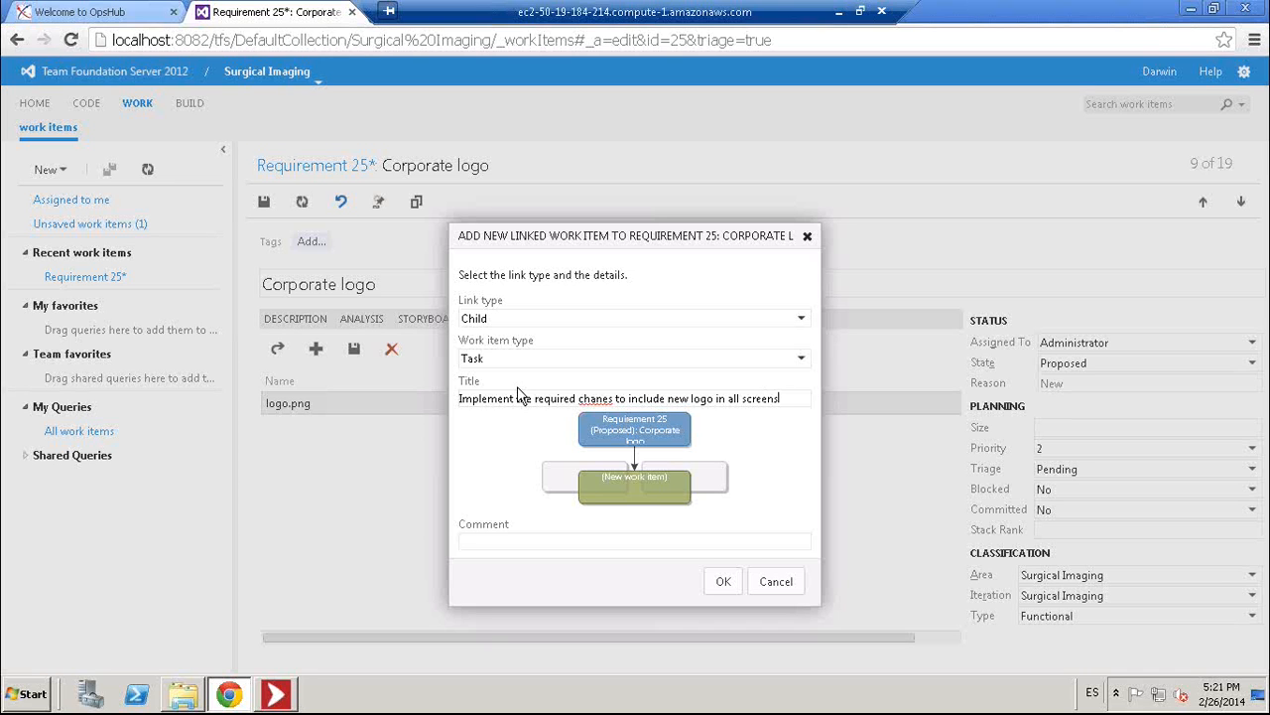
pyautogui.click(724, 581)
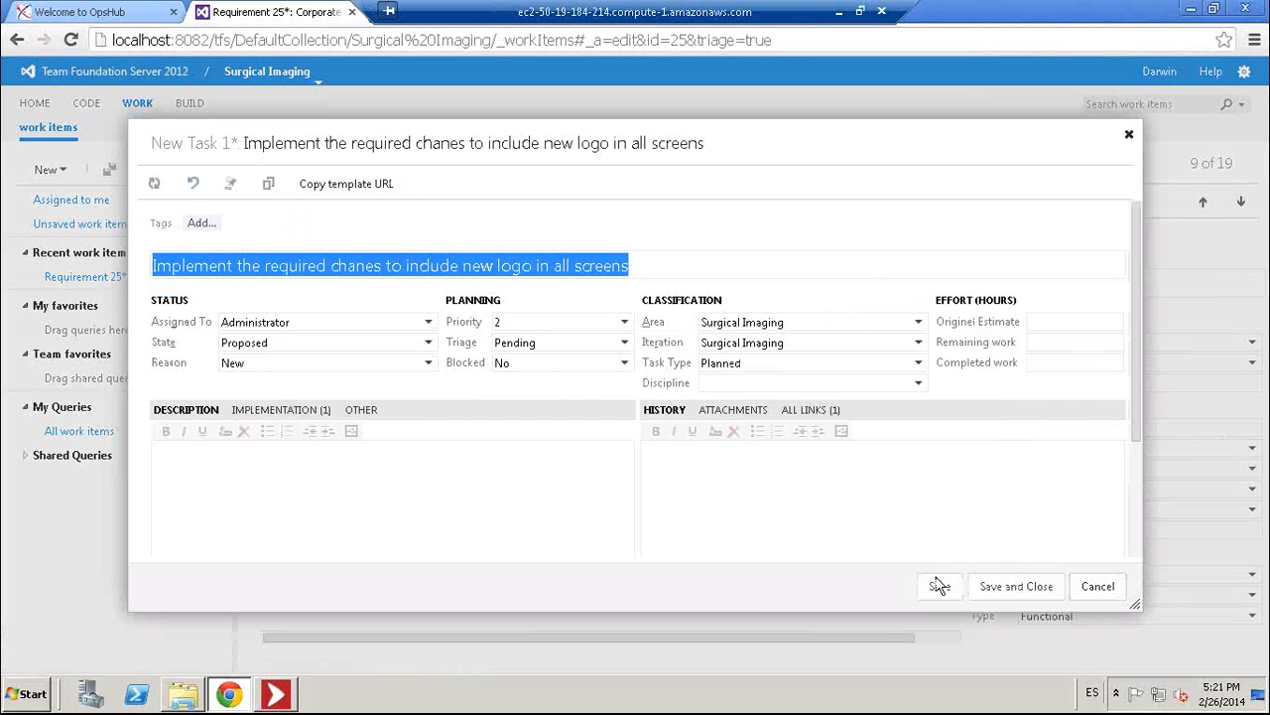
pyautogui.click(1010, 591)
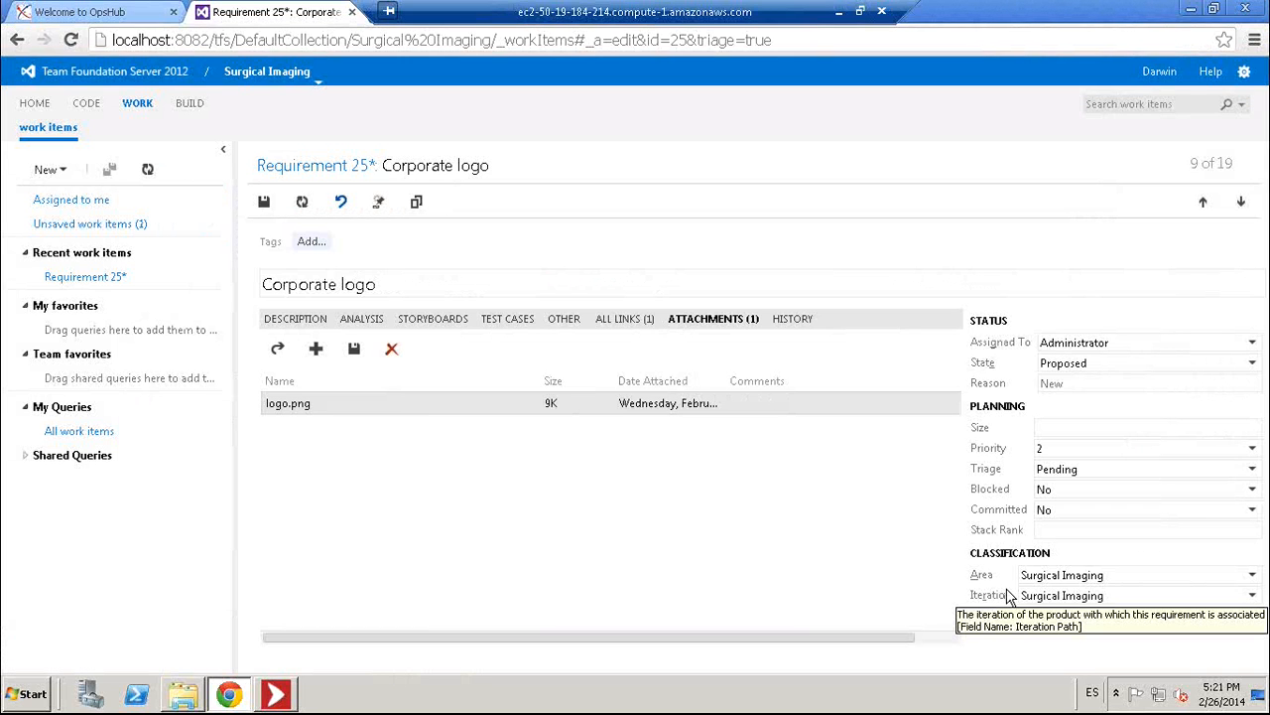
# - Open Task 26 and enter 24 hours for both Original Estimate and Remaining Work
pyautogui.click(631, 323)
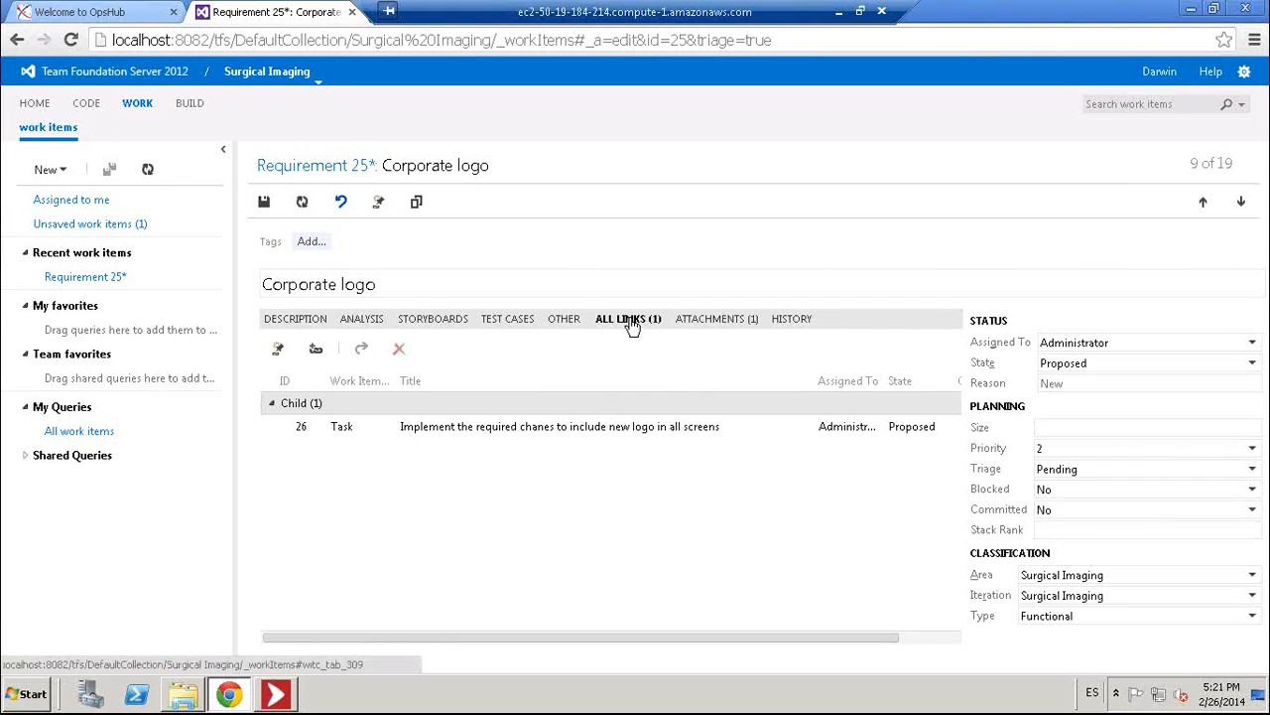
pyautogui.click(471, 427)
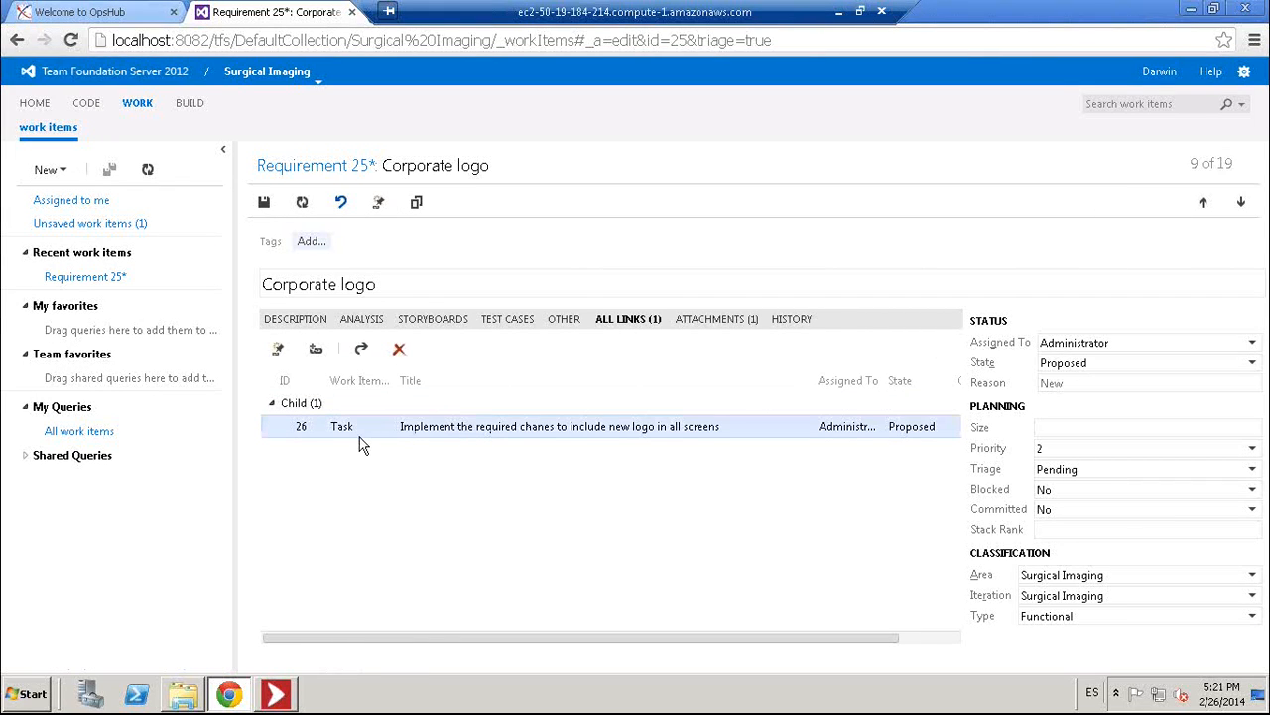
pyautogui.doubleClick(436, 429)
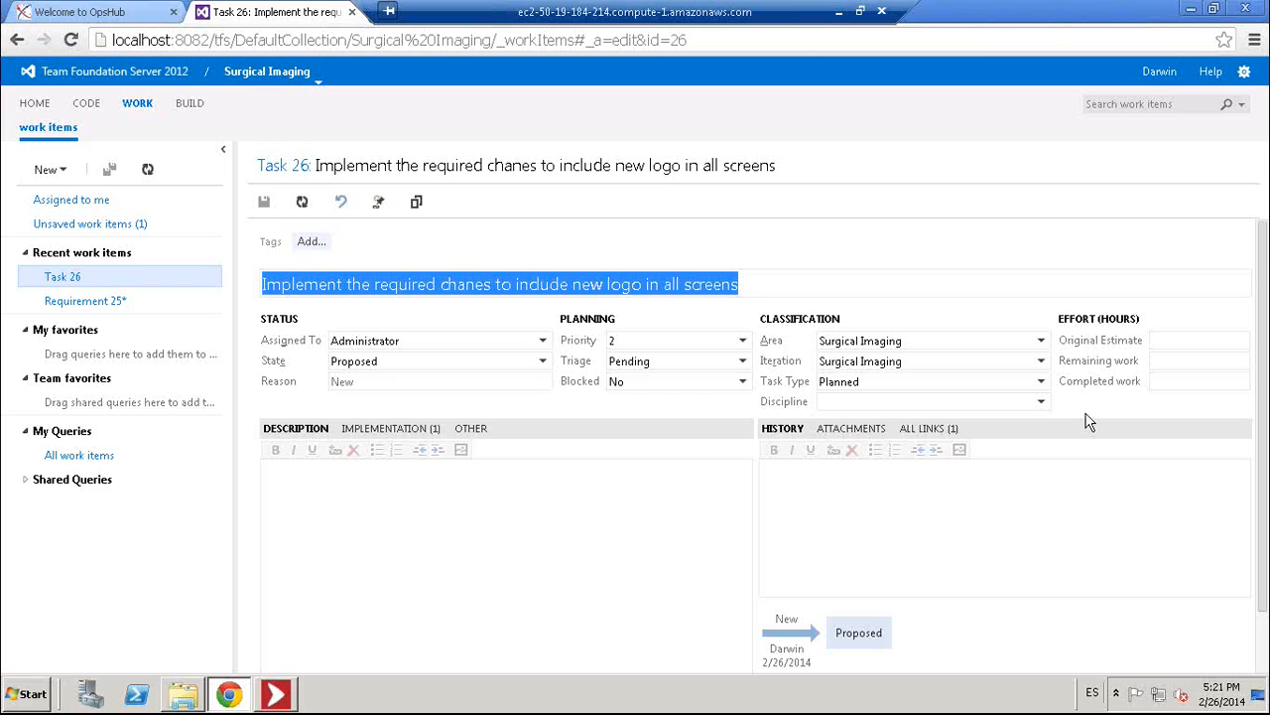
pyautogui.click(1164, 338)
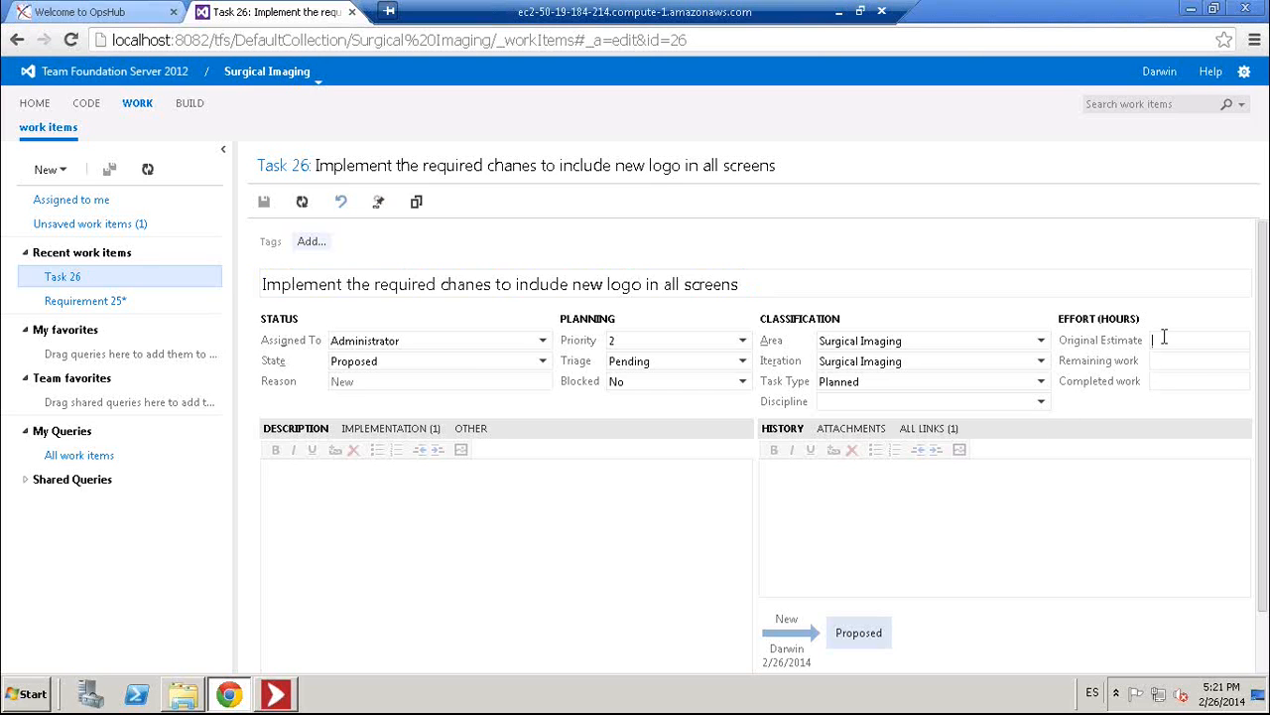
pyautogui.write('24')
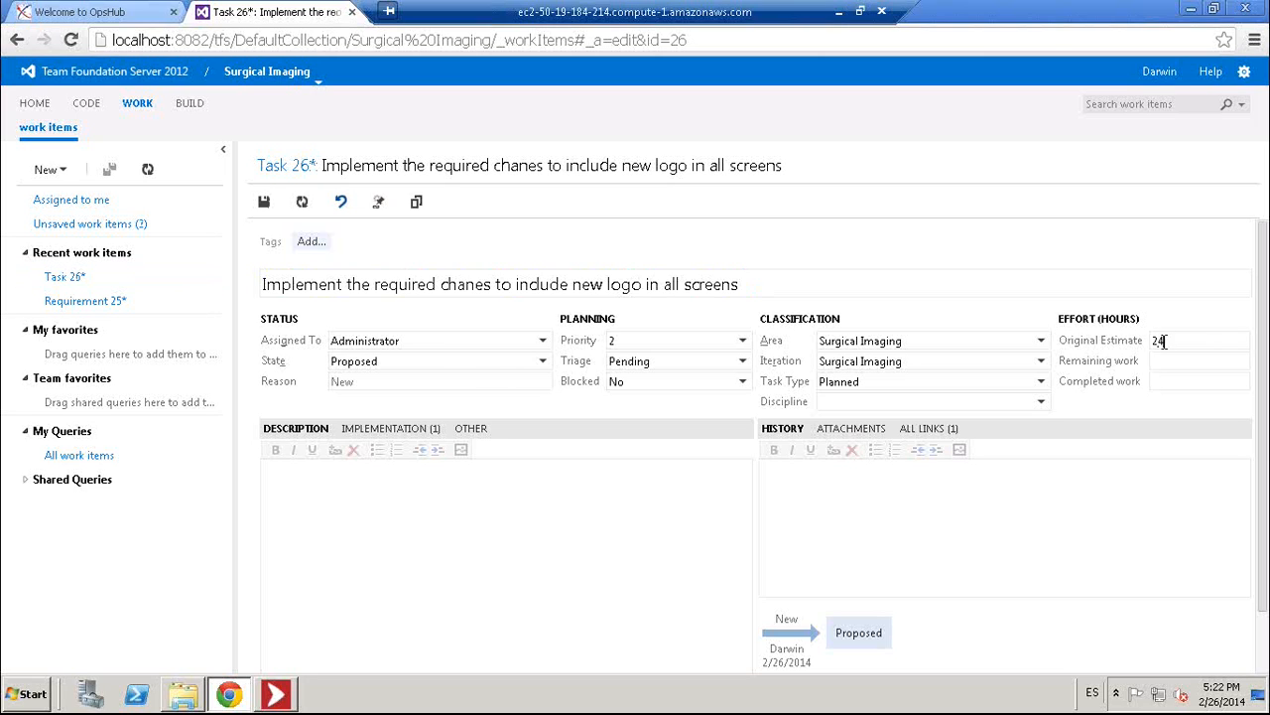
pyautogui.click(1160, 364)
pyautogui.write('24')
# - Assign Task 26 to the developer, set its state to Active, and save it
pyautogui.click(544, 343)
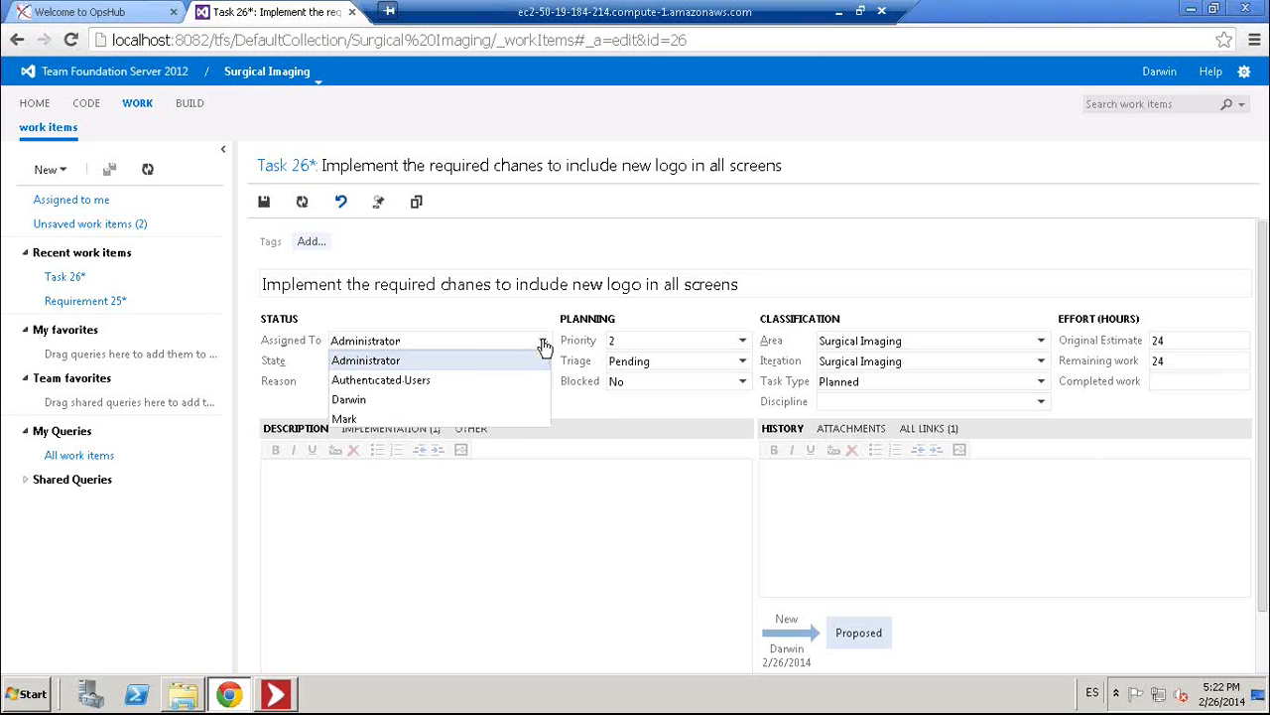
pyautogui.click(346, 420)
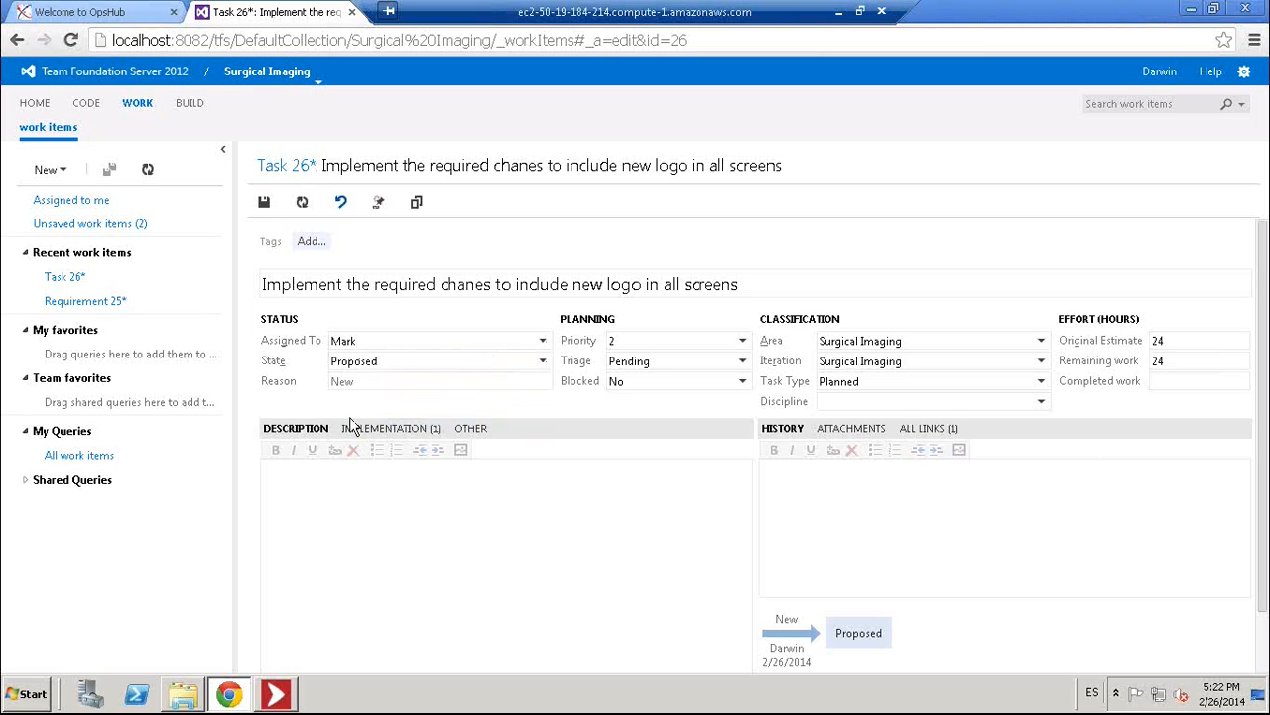
pyautogui.click(544, 363)
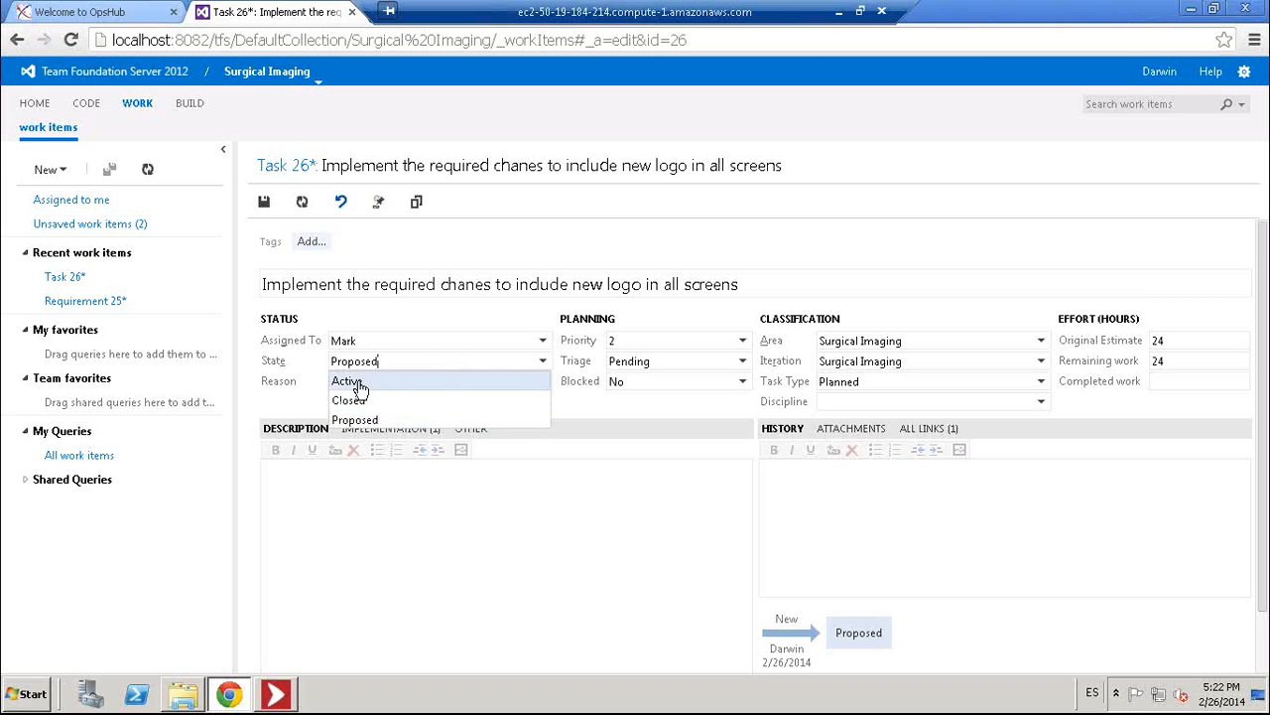
pyautogui.click(352, 381)
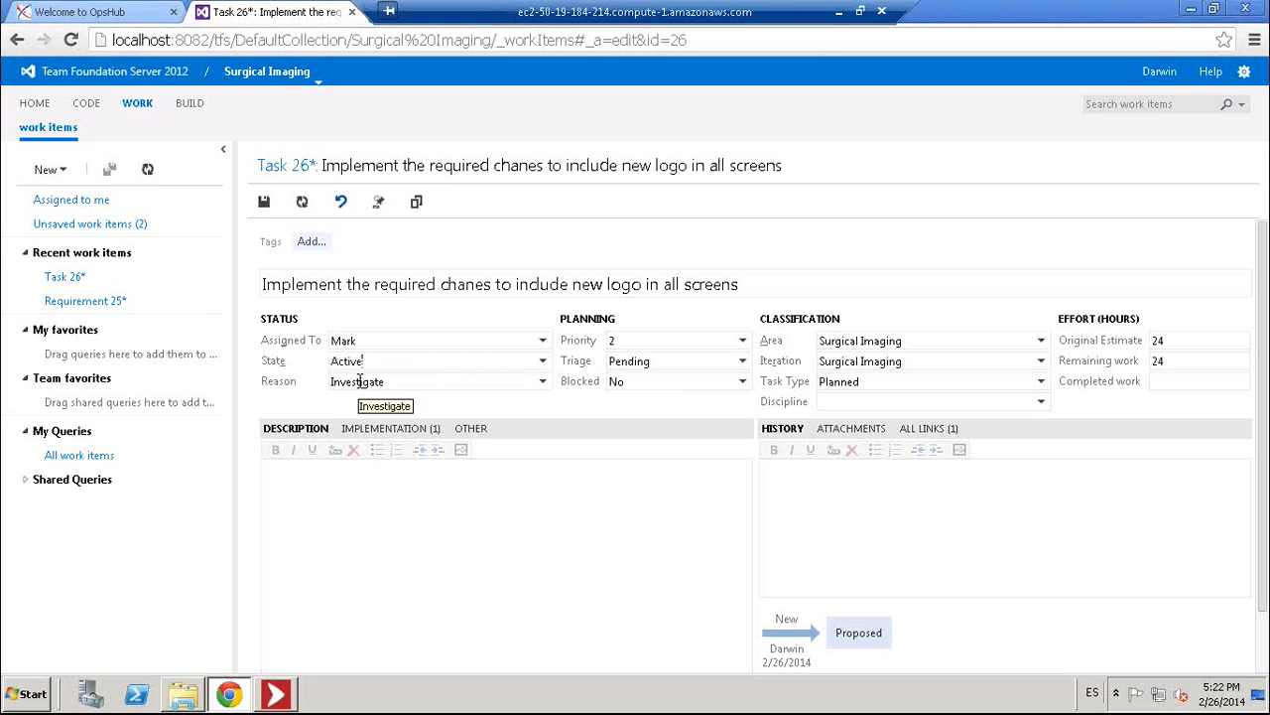
pyautogui.click(263, 203)
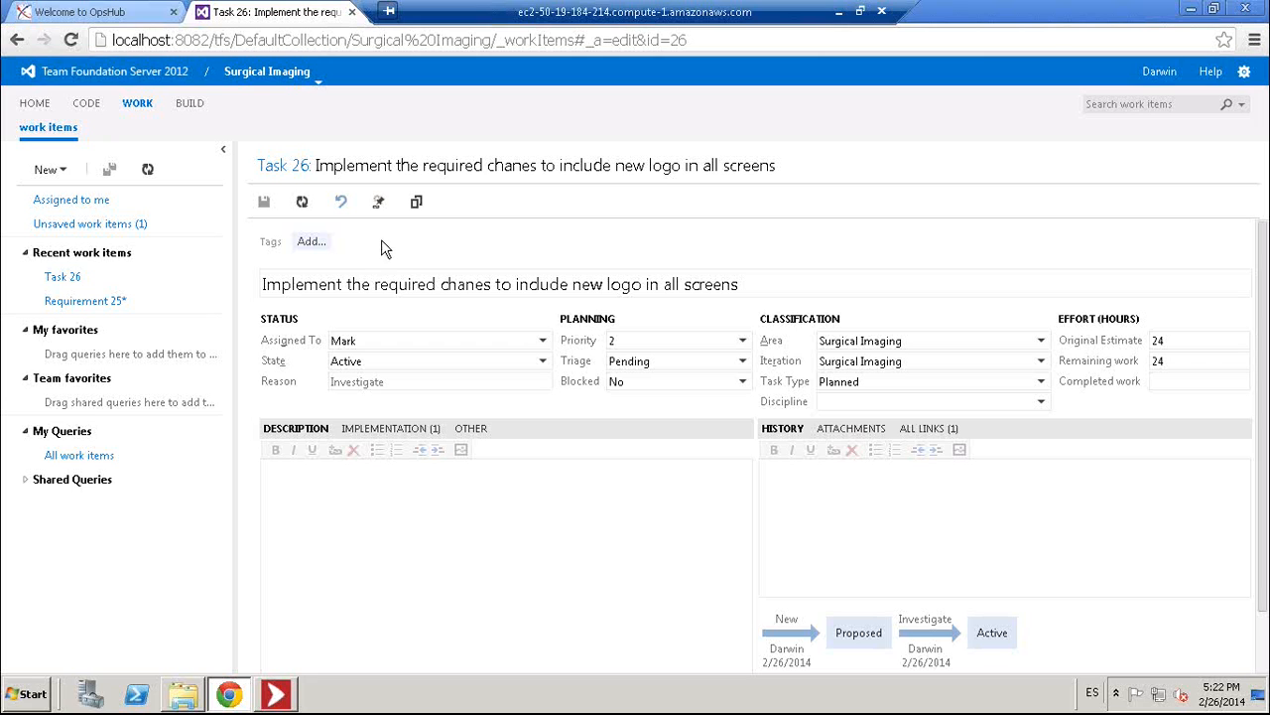
pyautogui.click(144, 15)
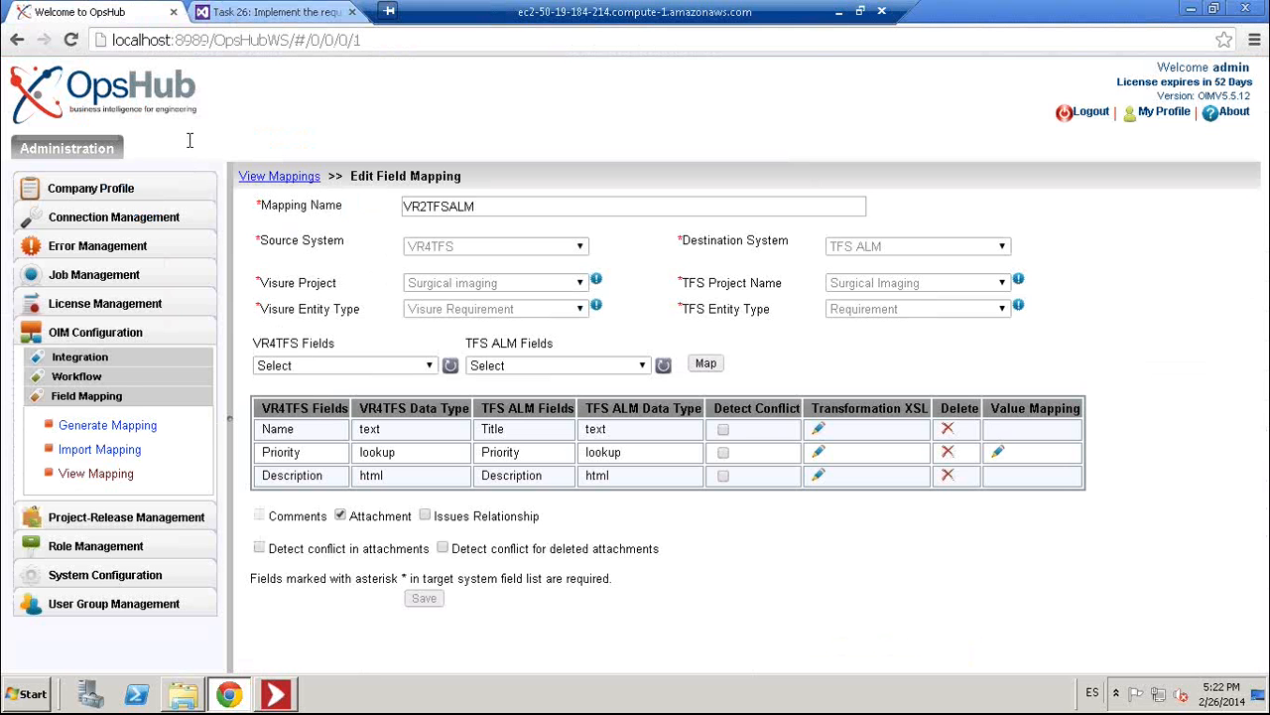
# - Open the TFSALM2VR mapping read-only from the last page of mappings, then return to Visure
pyautogui.click(123, 476)
pyautogui.click(646, 590)
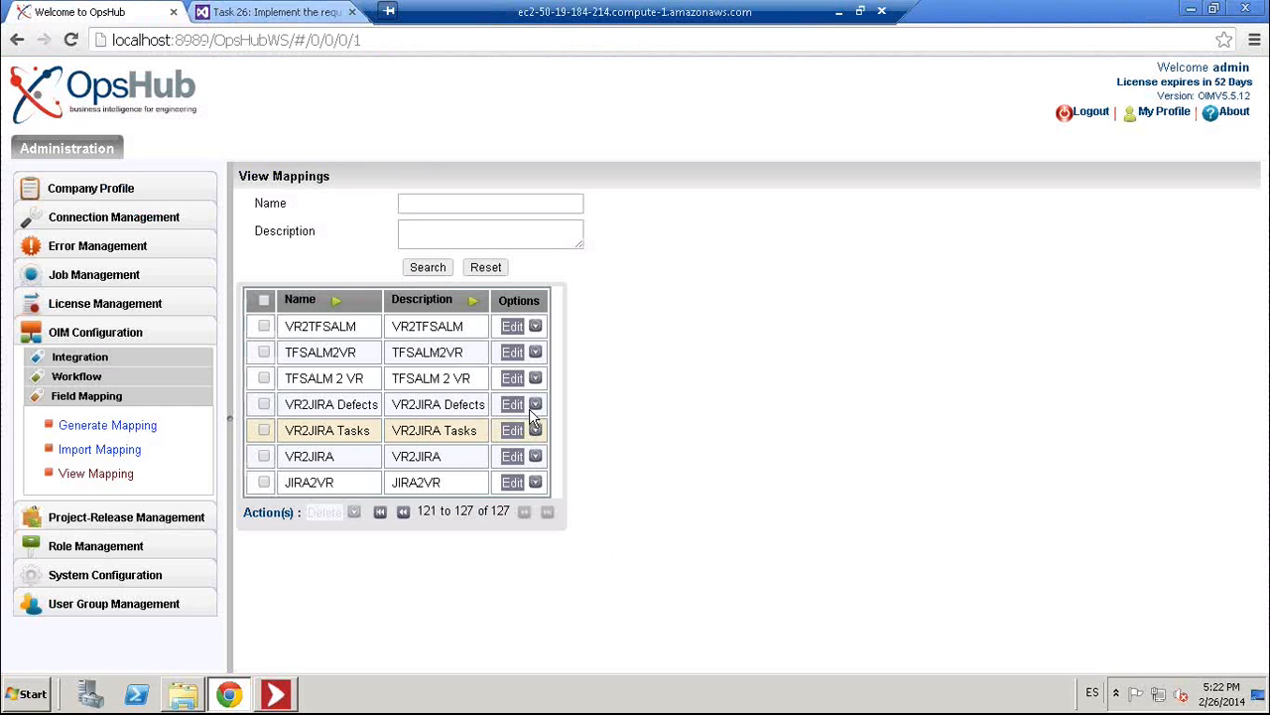
pyautogui.click(511, 352)
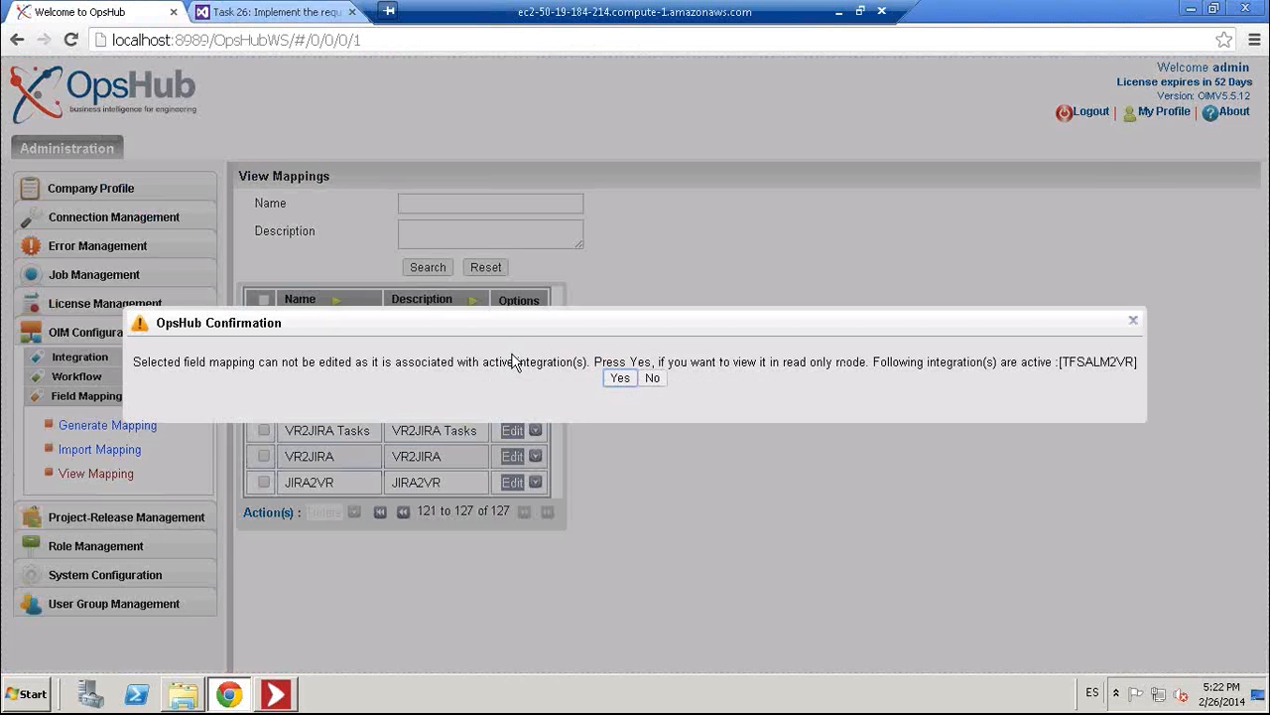
pyautogui.click(619, 378)
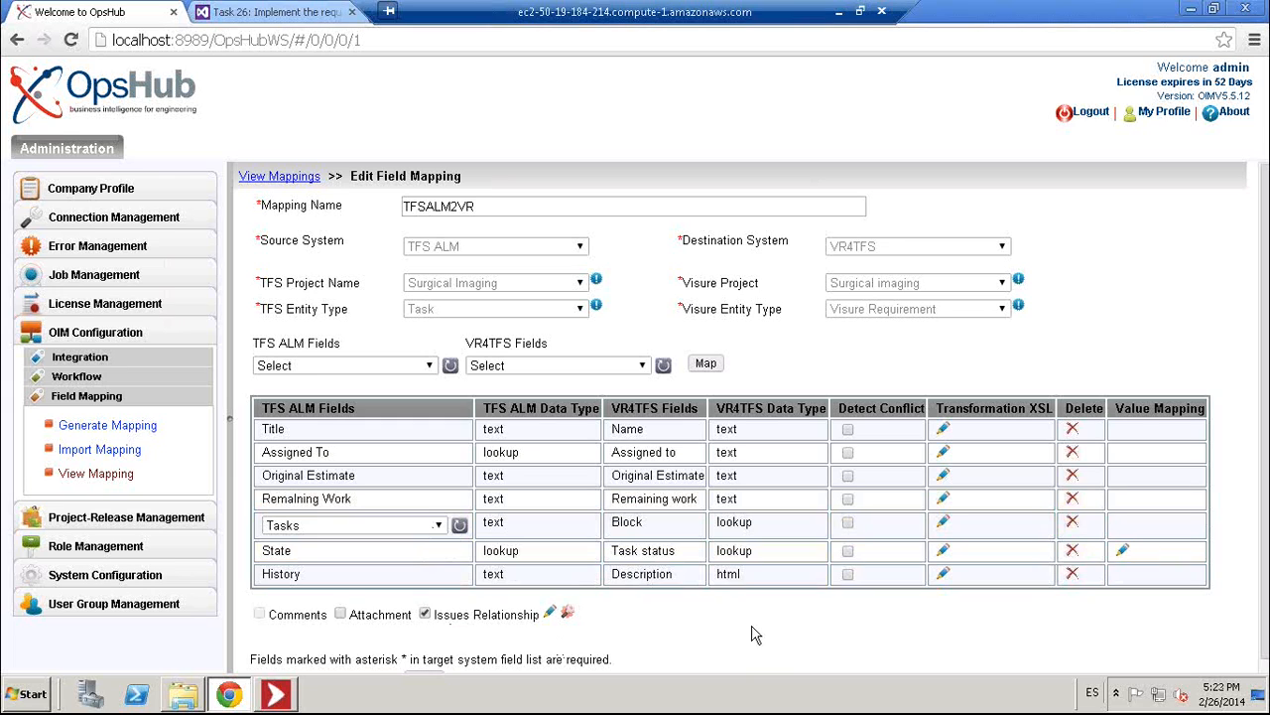
pyautogui.click(288, 702)
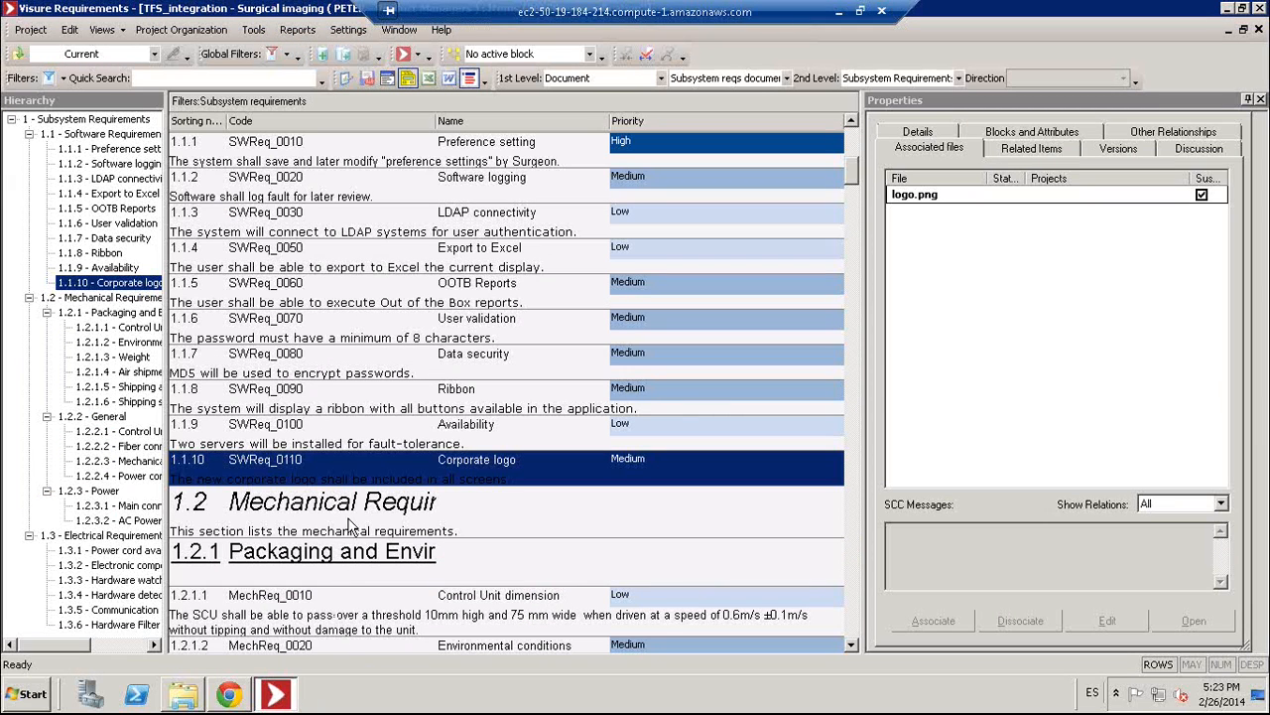
# - Switch to the SW Reqs and dev Tasks view and expand the OOTB Reports requirement's task
pyautogui.click(420, 57)
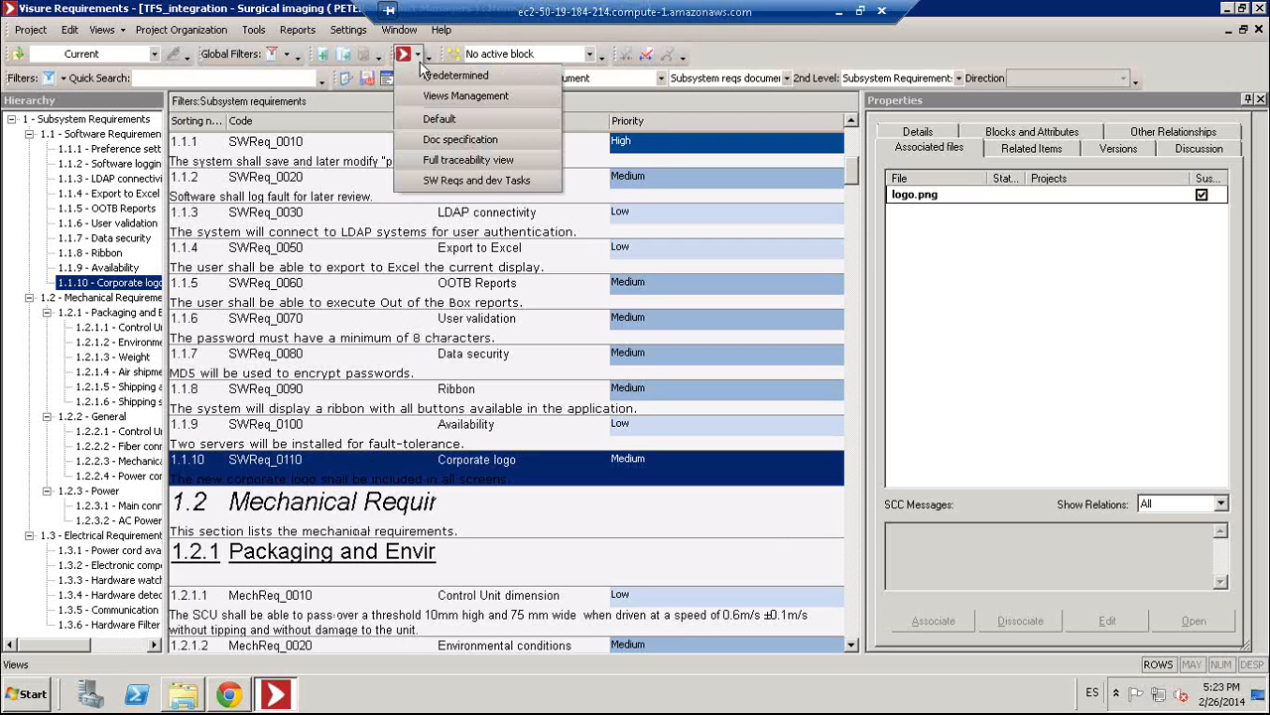
pyautogui.click(524, 183)
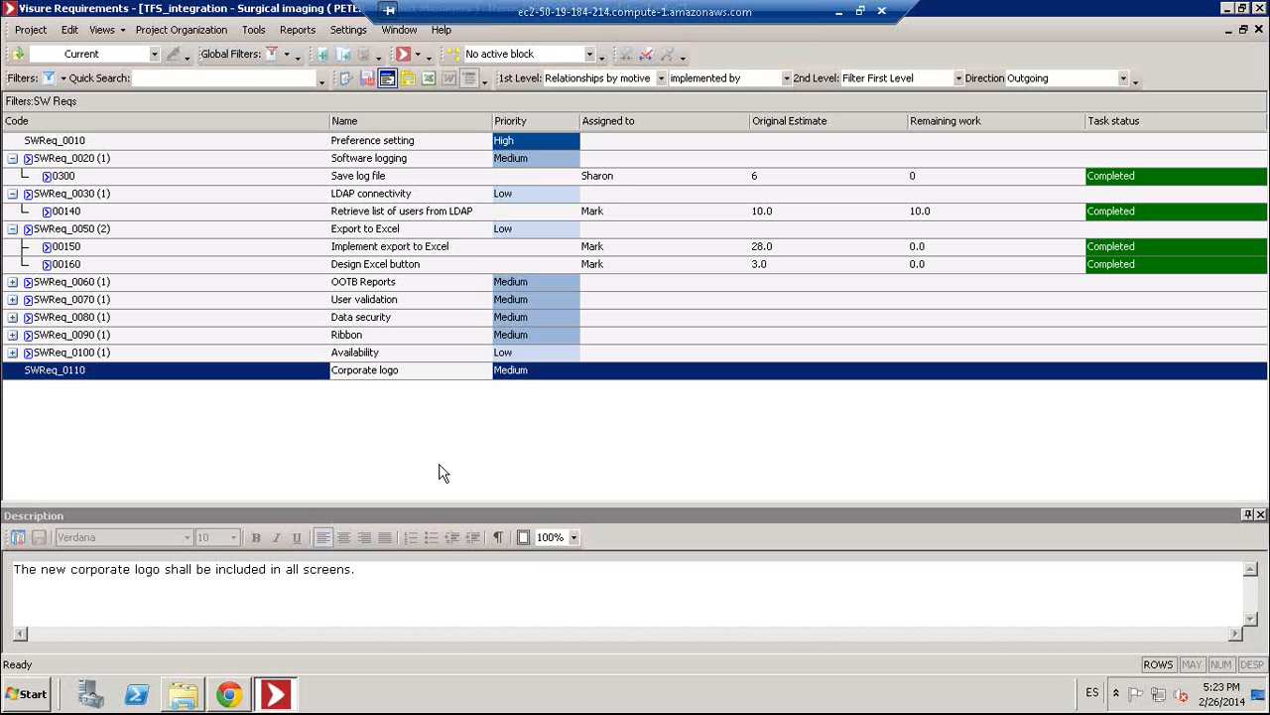
pyautogui.click(13, 284)
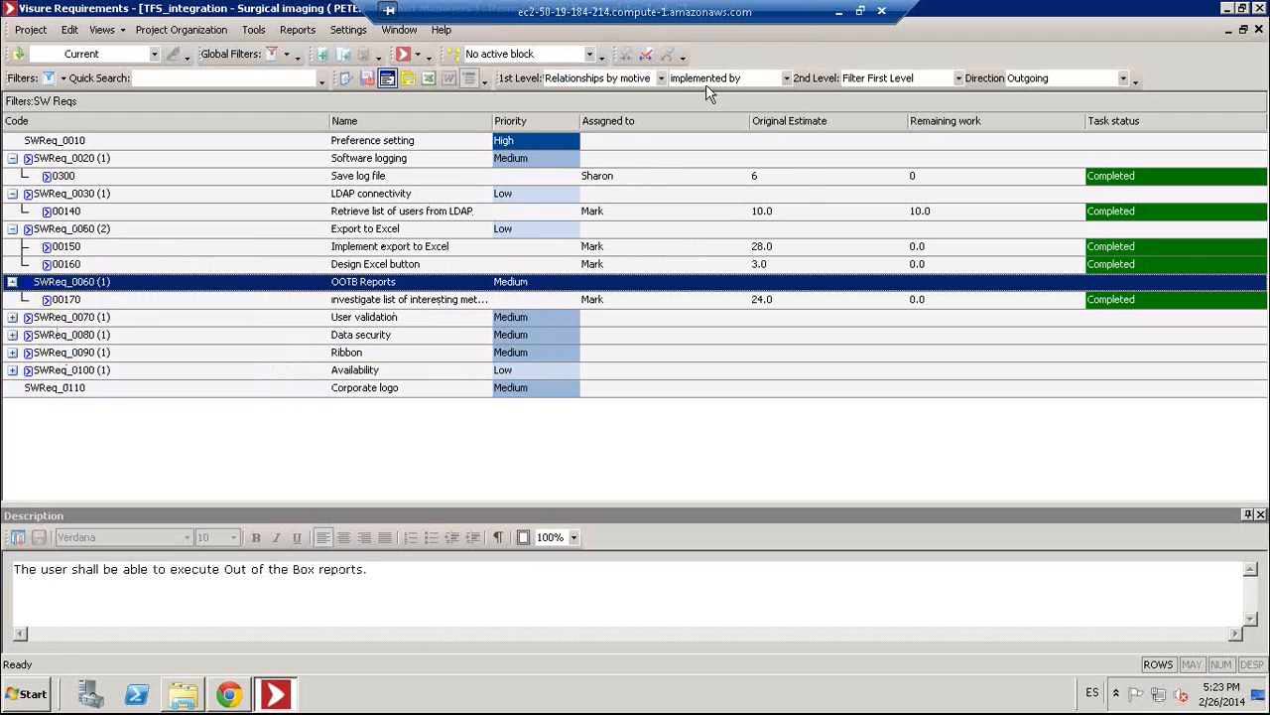
# - Open the process diagram, select the implemented-by link to Tasks, then close the diagram
pyautogui.click(747, 79)
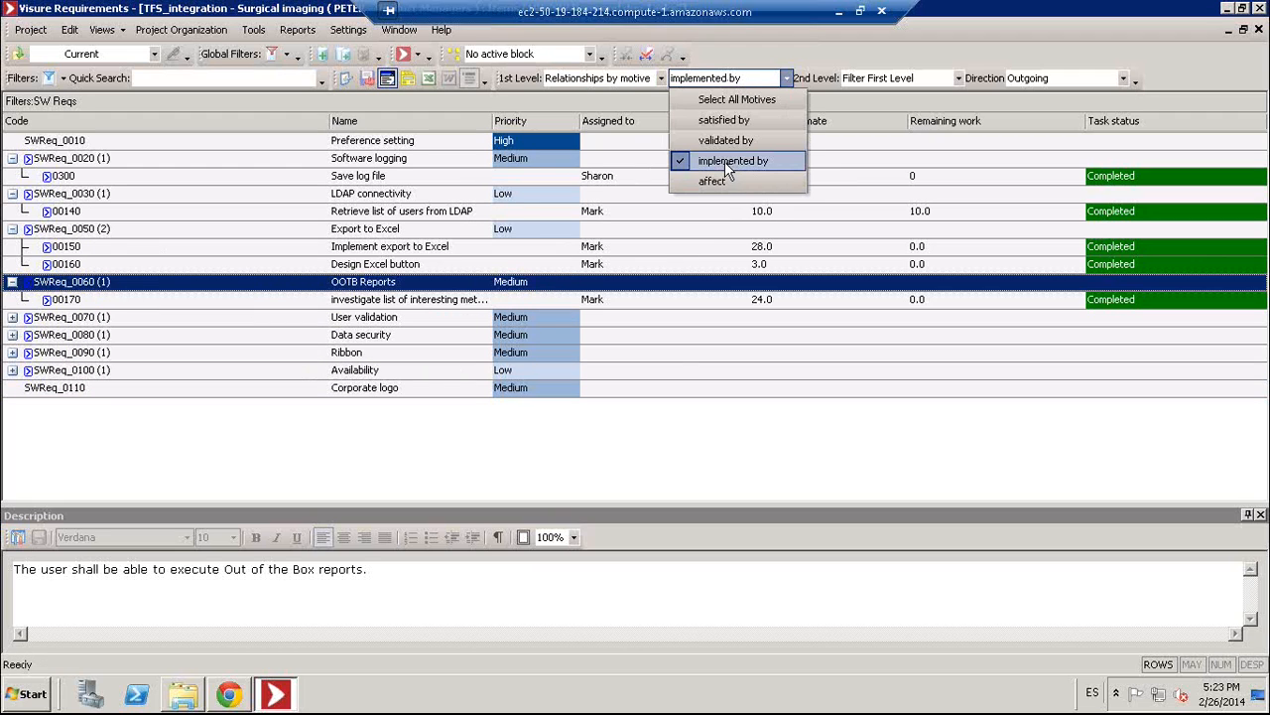
pyautogui.click(455, 55)
pyautogui.doubleClick(430, 290)
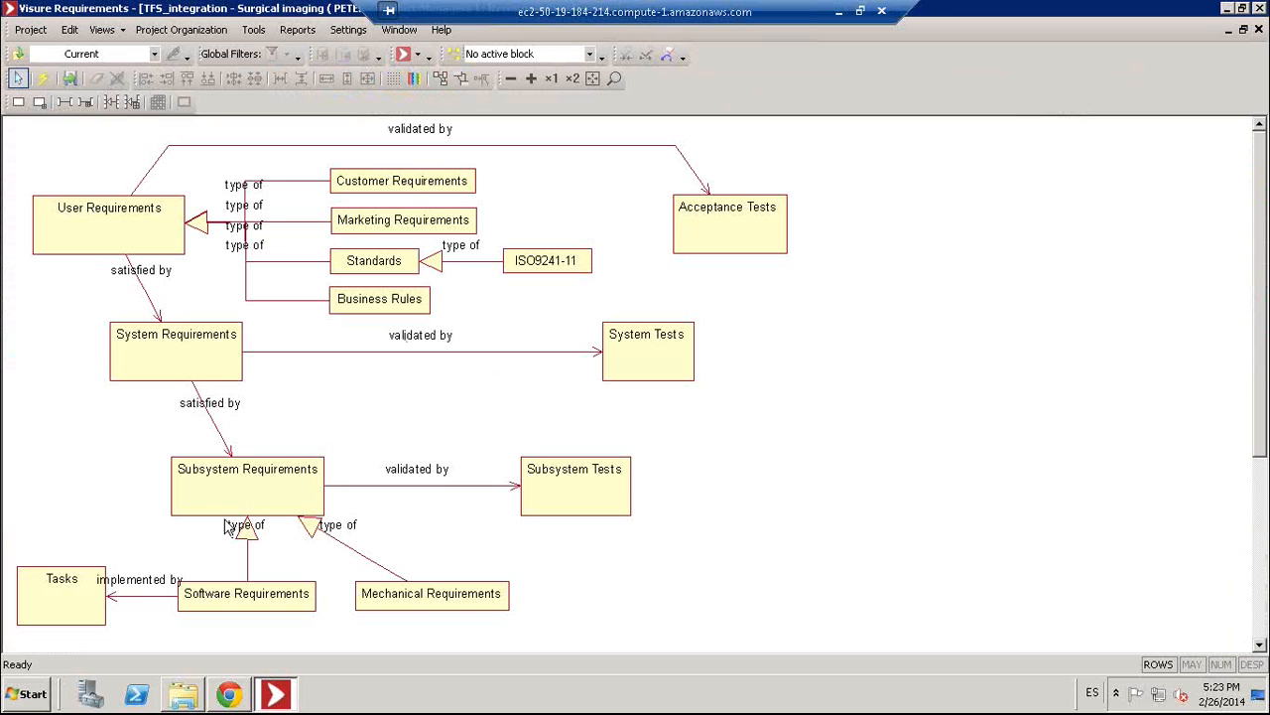
pyautogui.click(154, 597)
pyautogui.click(1258, 29)
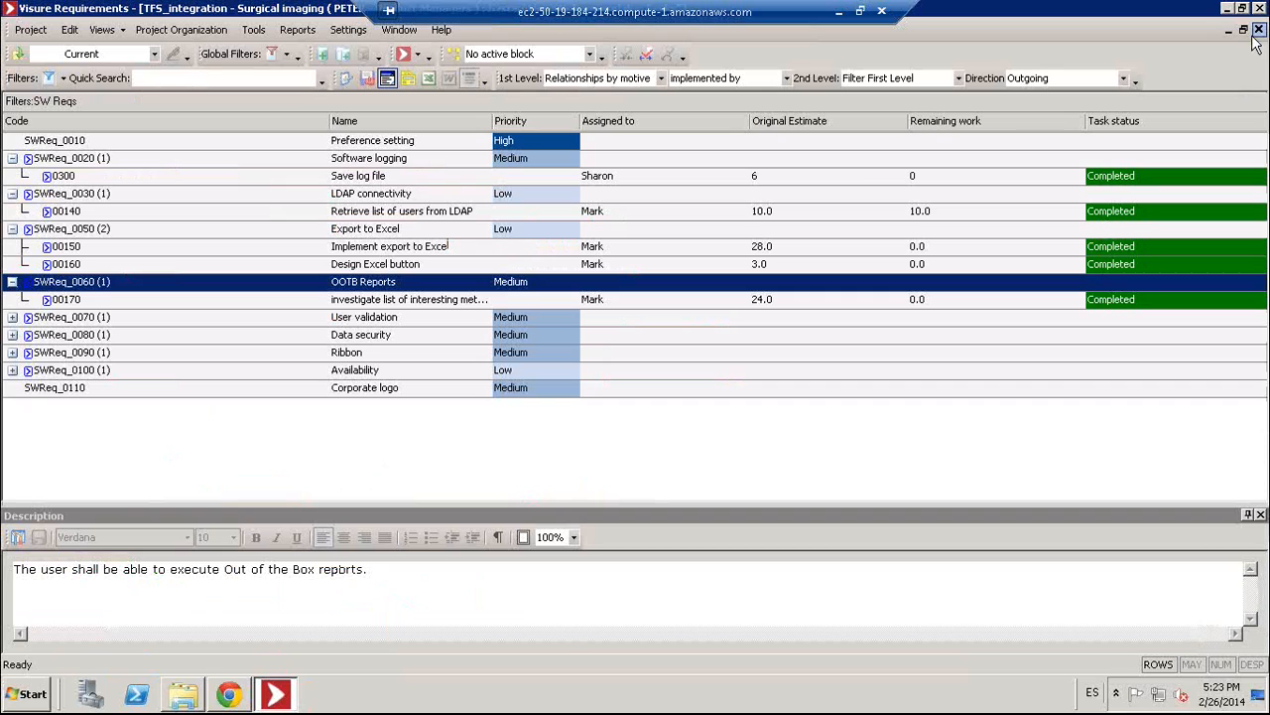
pyautogui.click(1259, 29)
# - Expand the Corporate logo requirement SWReq_0110 to show its synced task 00220
pyautogui.click(299, 393)
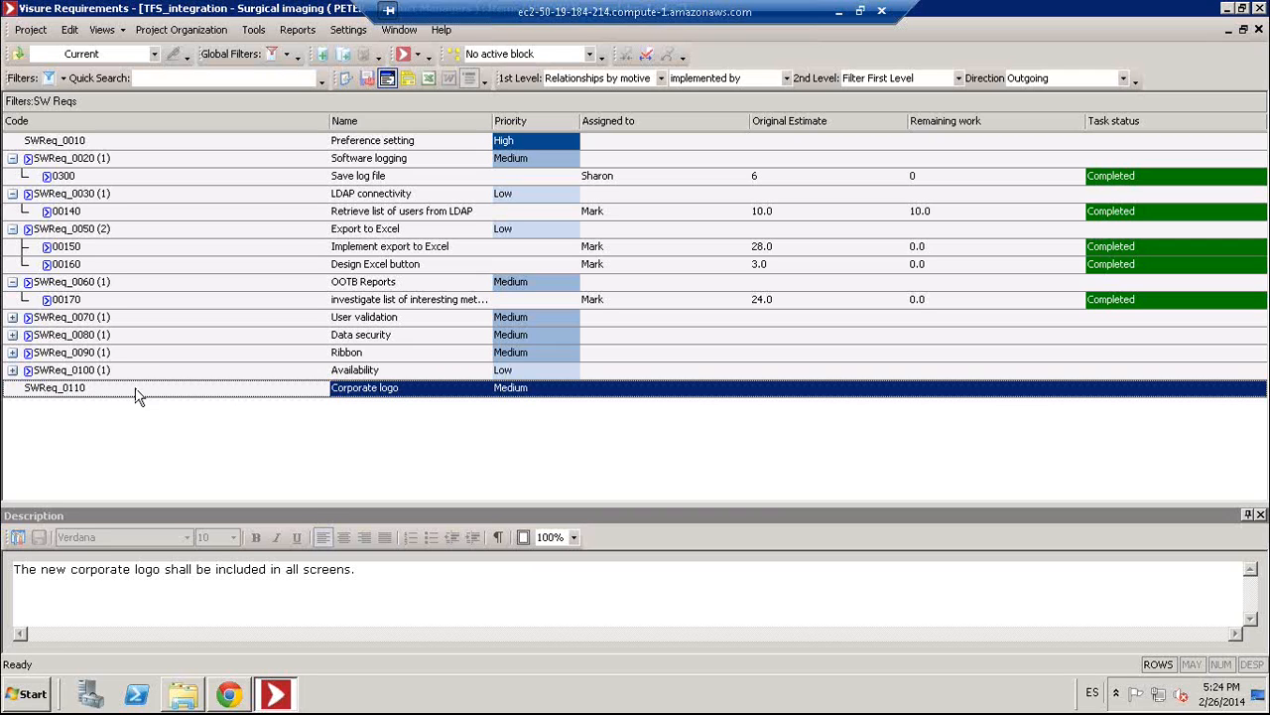
pyautogui.moveTo(136, 394)
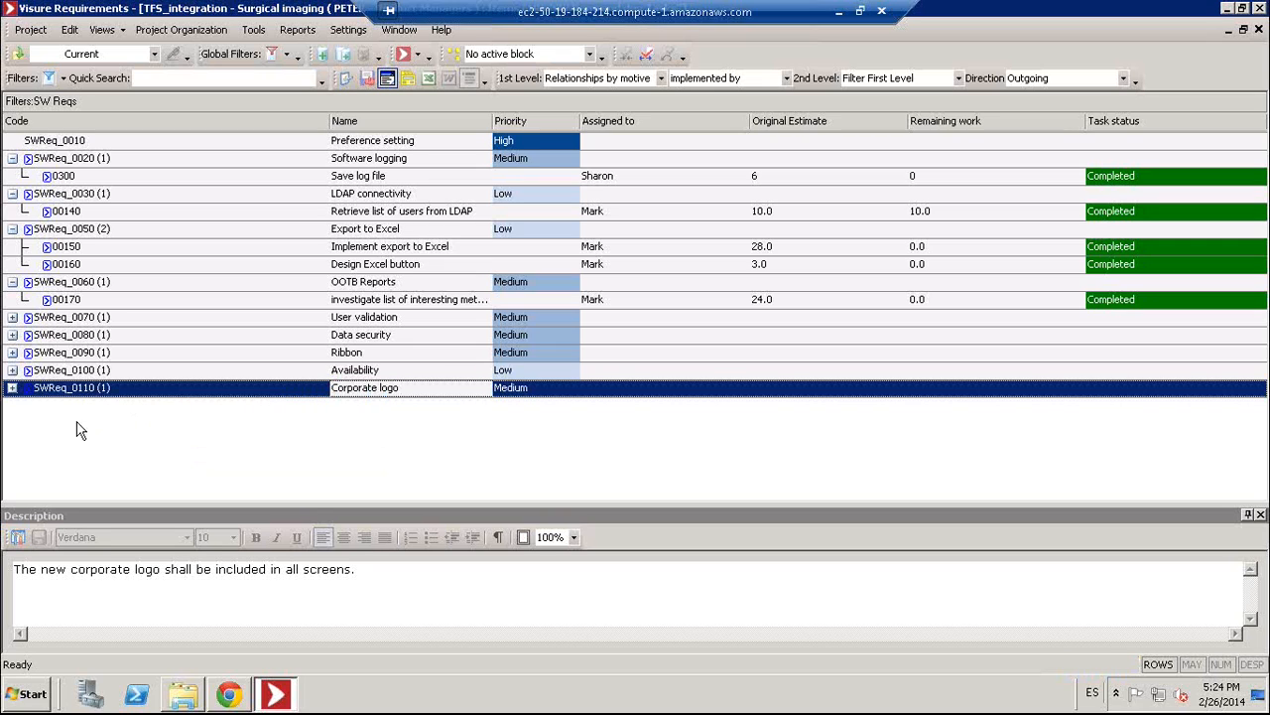
pyautogui.click(13, 388)
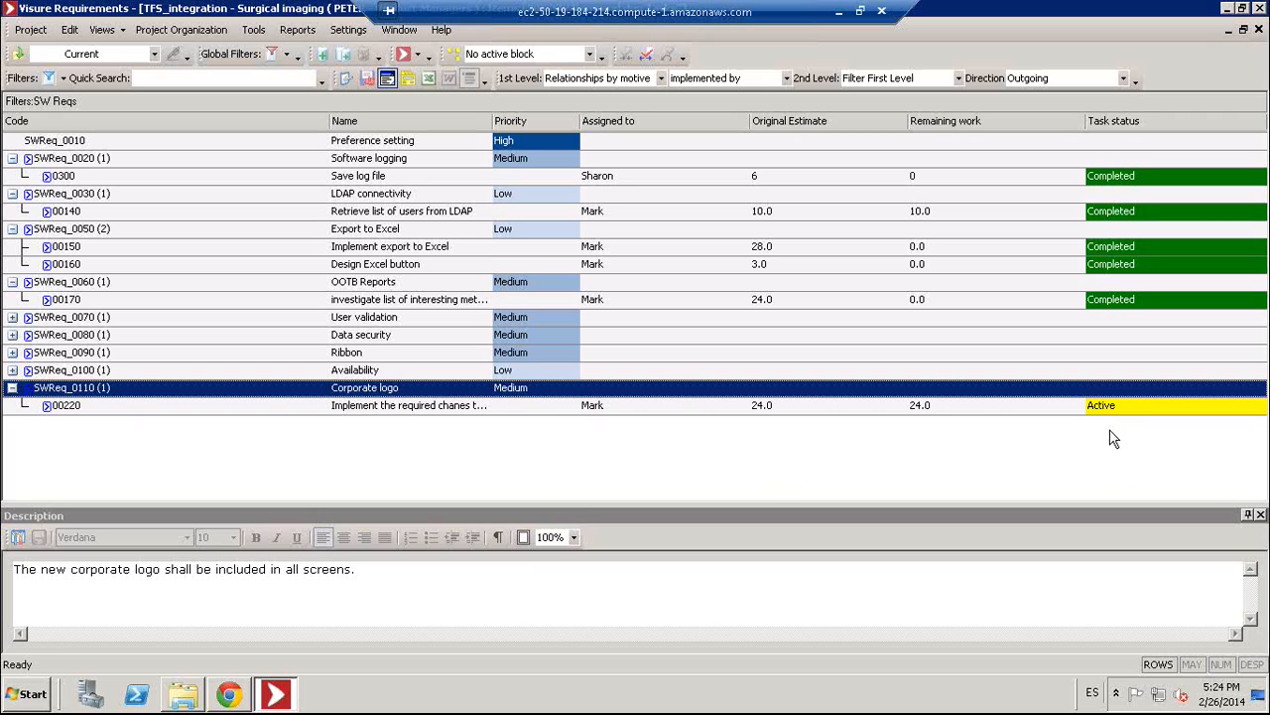
# - Check the requirement's Blocks and Attributes for the TFS Work Item link, then hide Properties
pyautogui.click(387, 79)
pyautogui.click(407, 79)
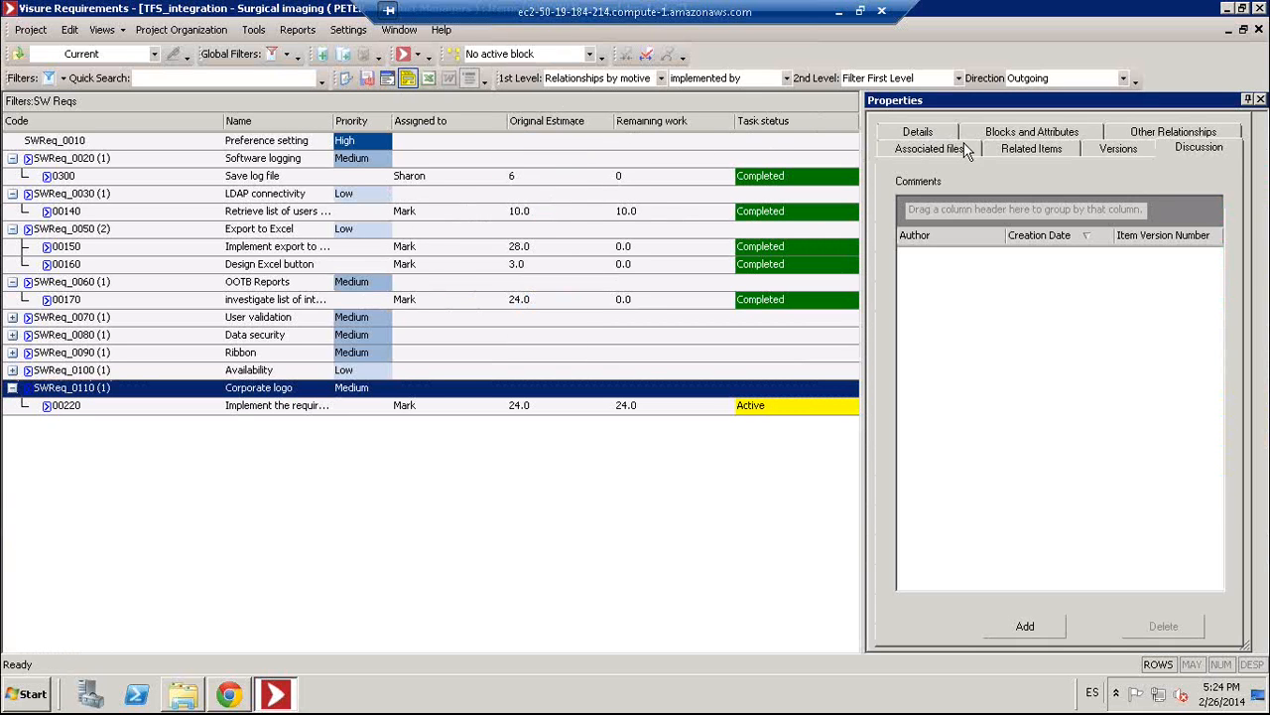
pyautogui.click(997, 133)
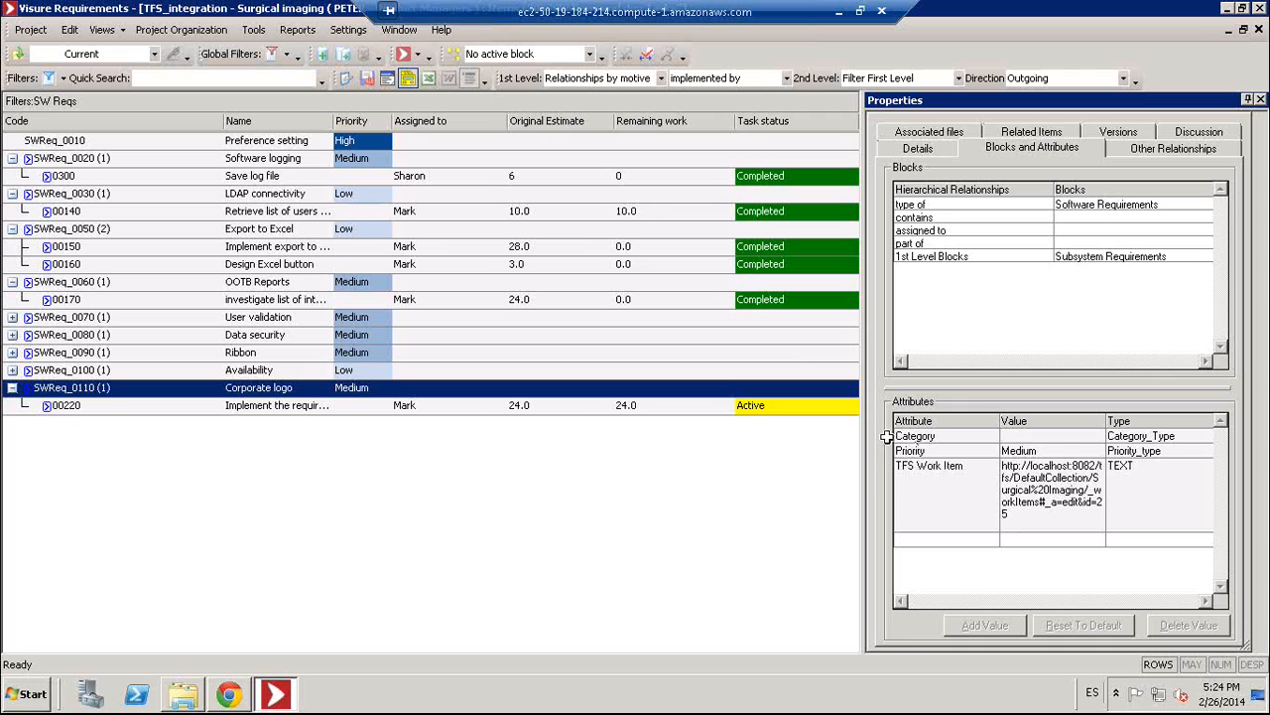
pyautogui.click(407, 79)
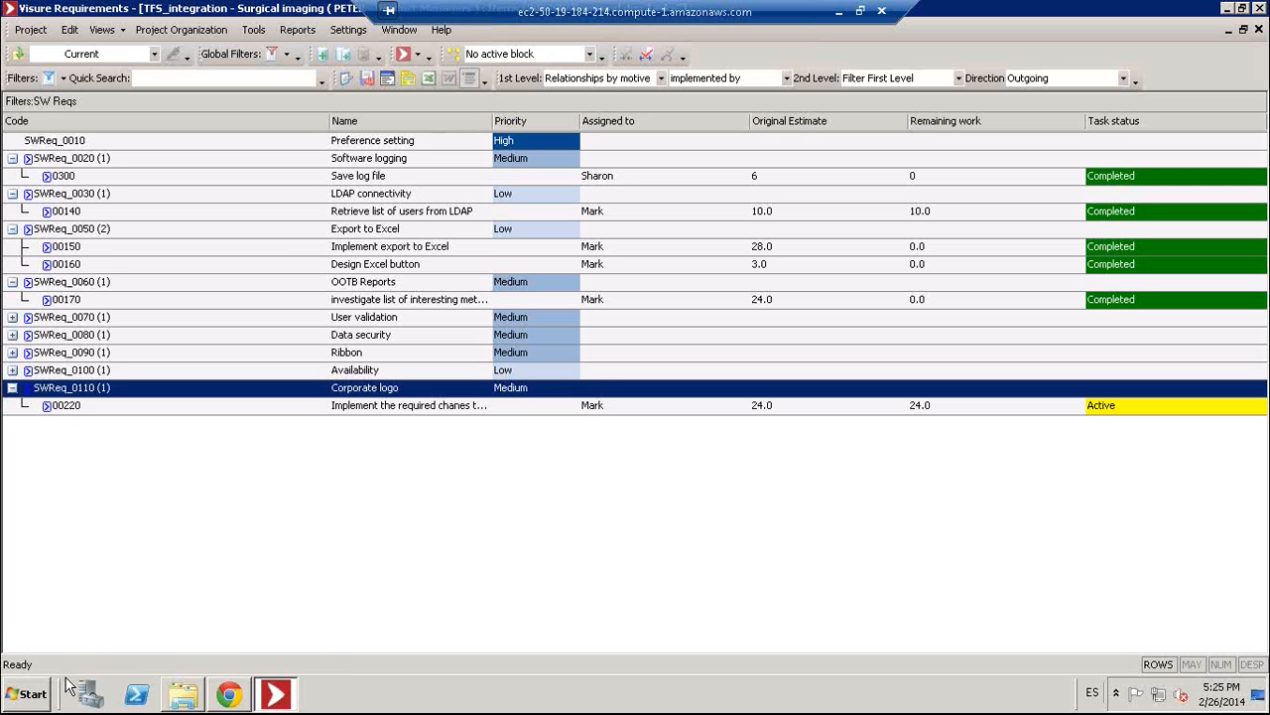
pyautogui.click(40, 701)
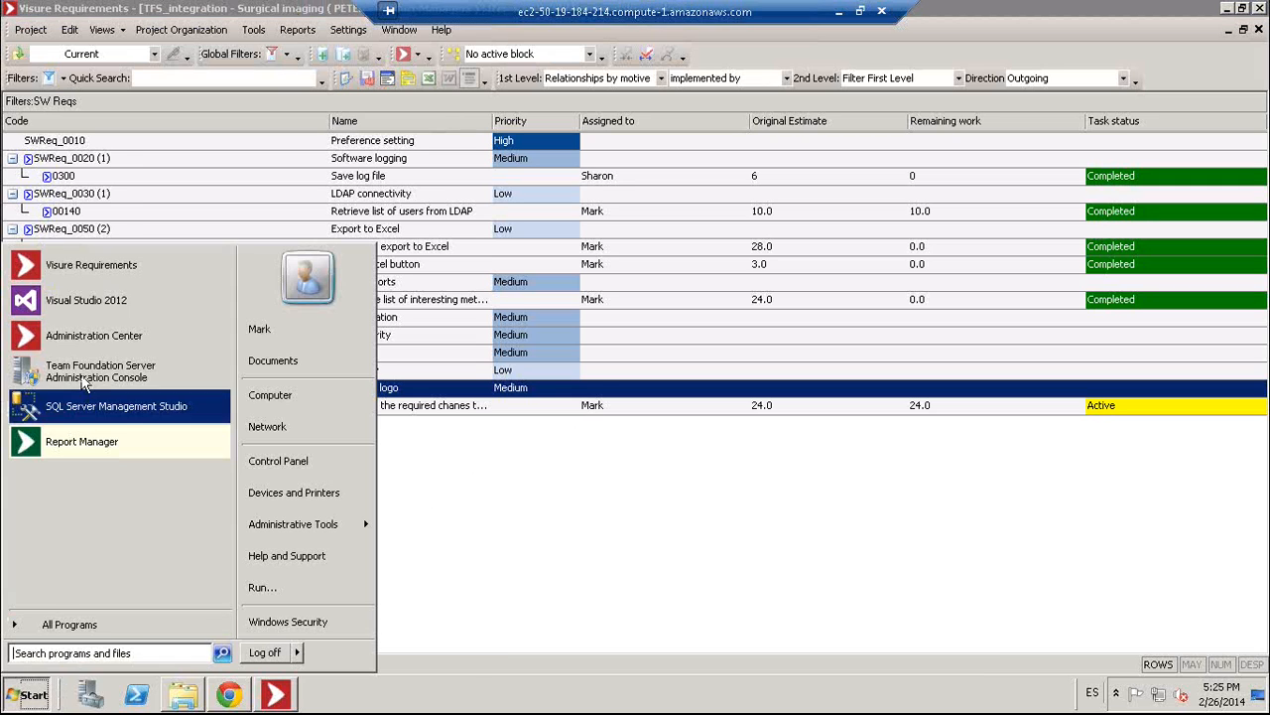
# - Launch Visual Studio 2012 and run the Tasks assigned to me work item query
pyautogui.click(92, 302)
pyautogui.click(63, 306)
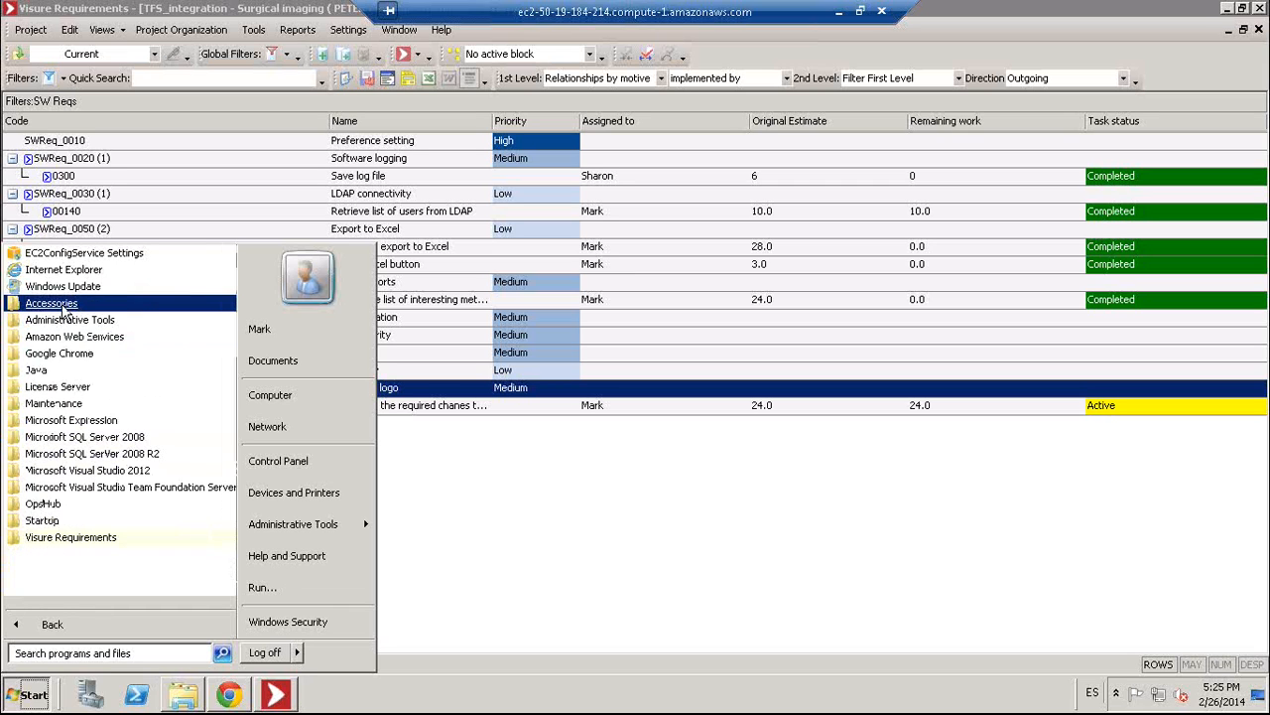
pyautogui.click(55, 621)
pyautogui.click(87, 300)
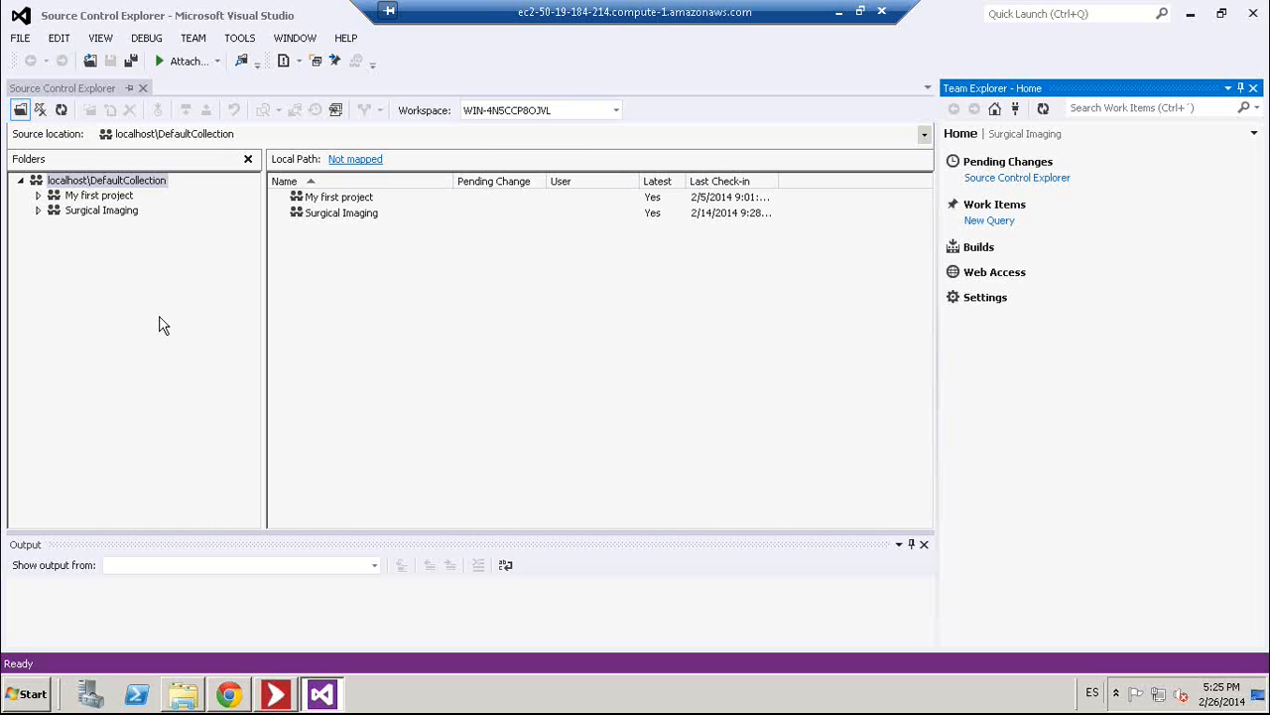
pyautogui.click(1031, 134)
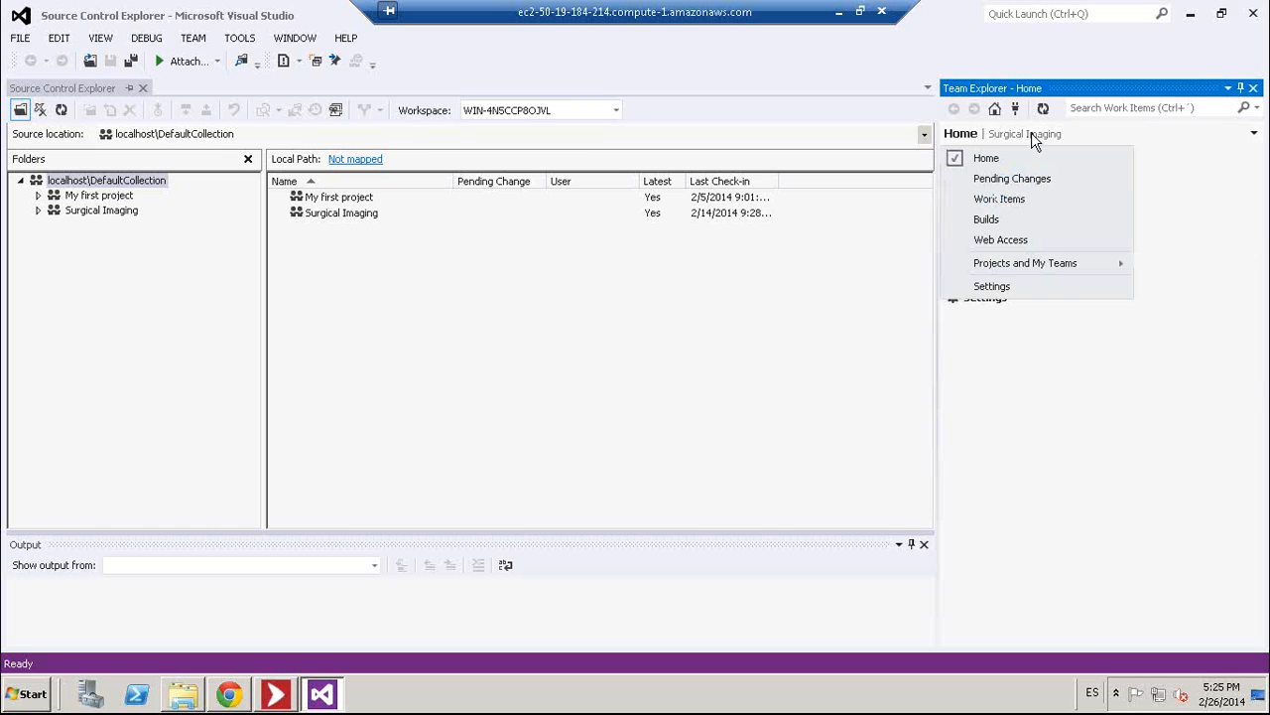
pyautogui.click(998, 199)
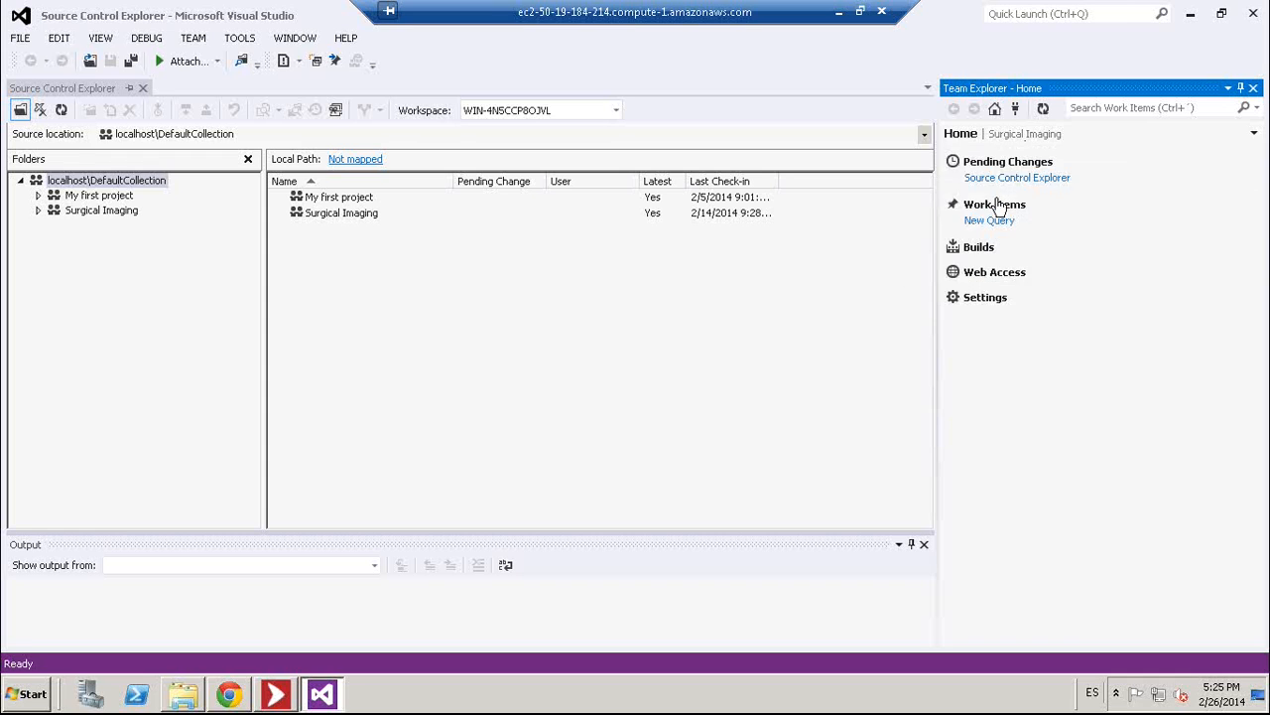
pyautogui.click(998, 205)
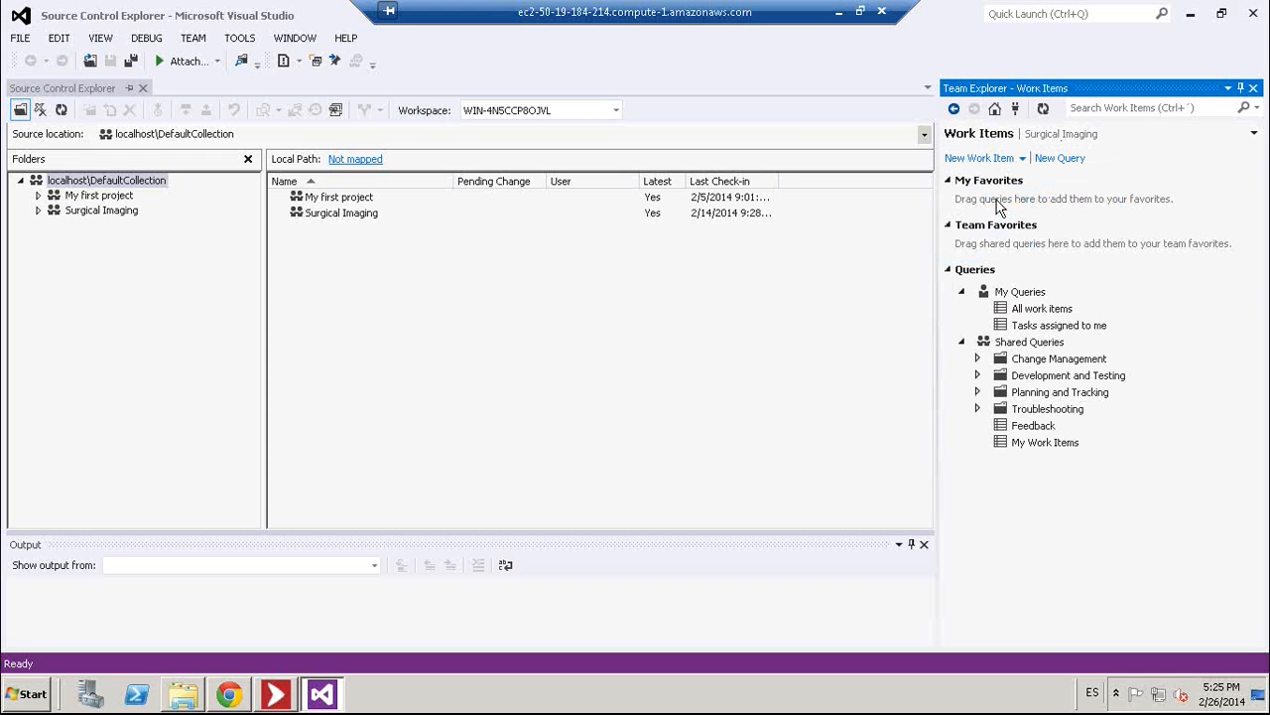
pyautogui.doubleClick(1036, 326)
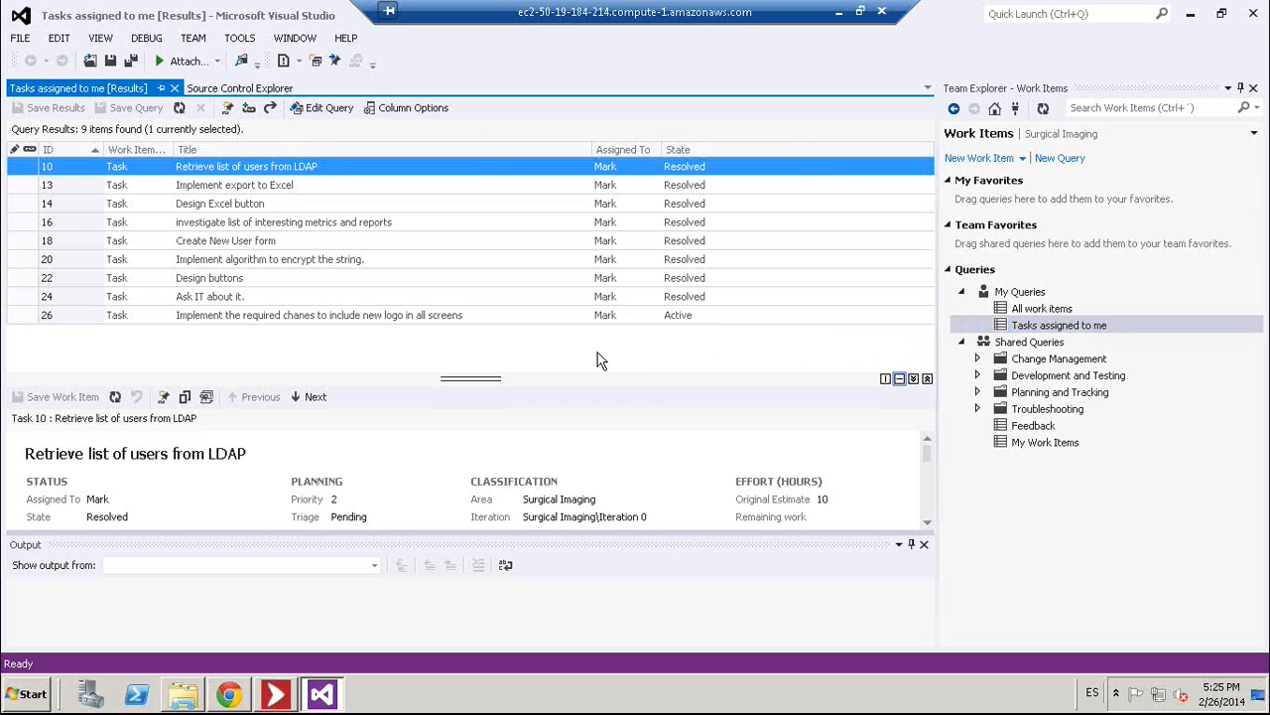
# - Open Task 26, follow its link to Requirement 25, and open the logo.png attachment
pyautogui.click(369, 320)
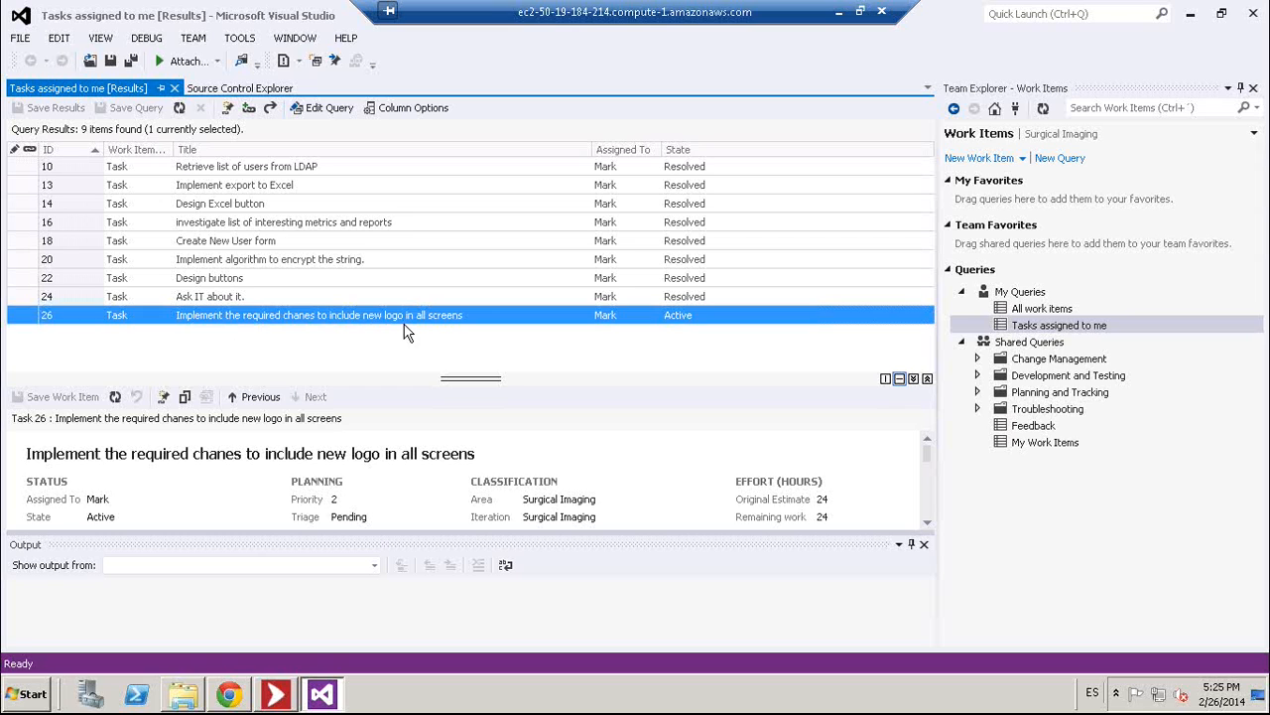
pyautogui.doubleClick(452, 316)
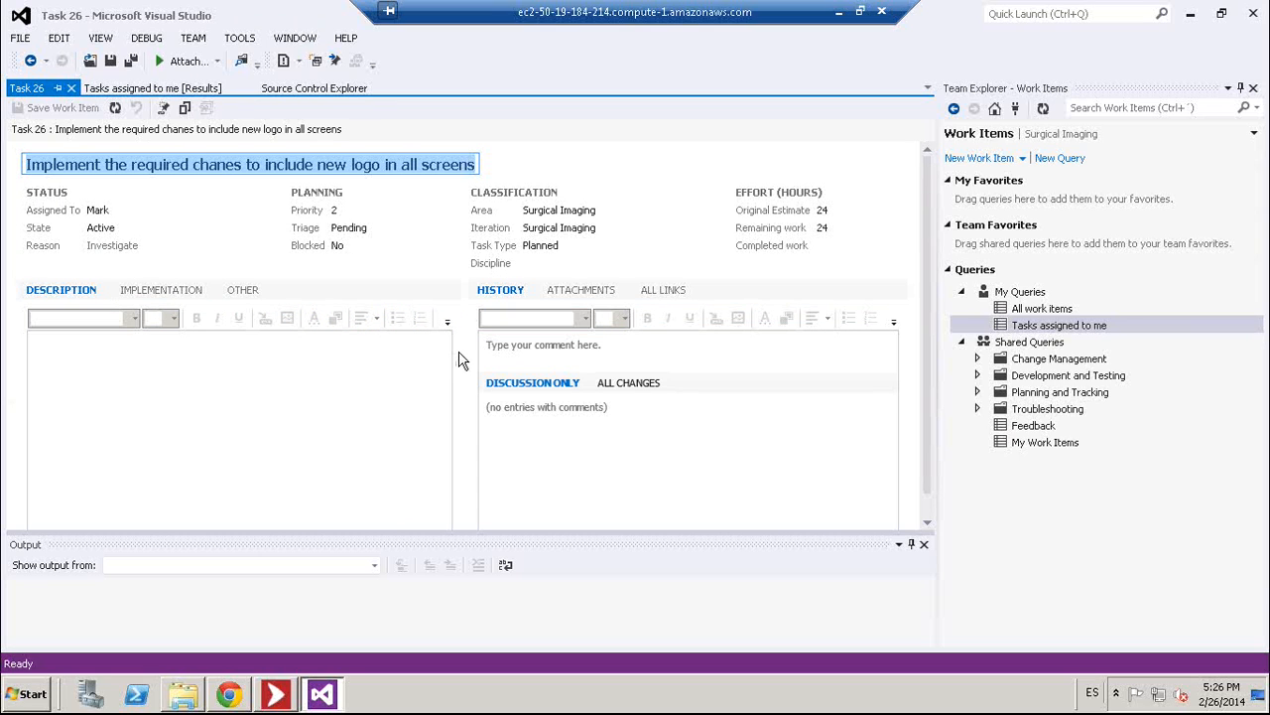
pyautogui.click(672, 295)
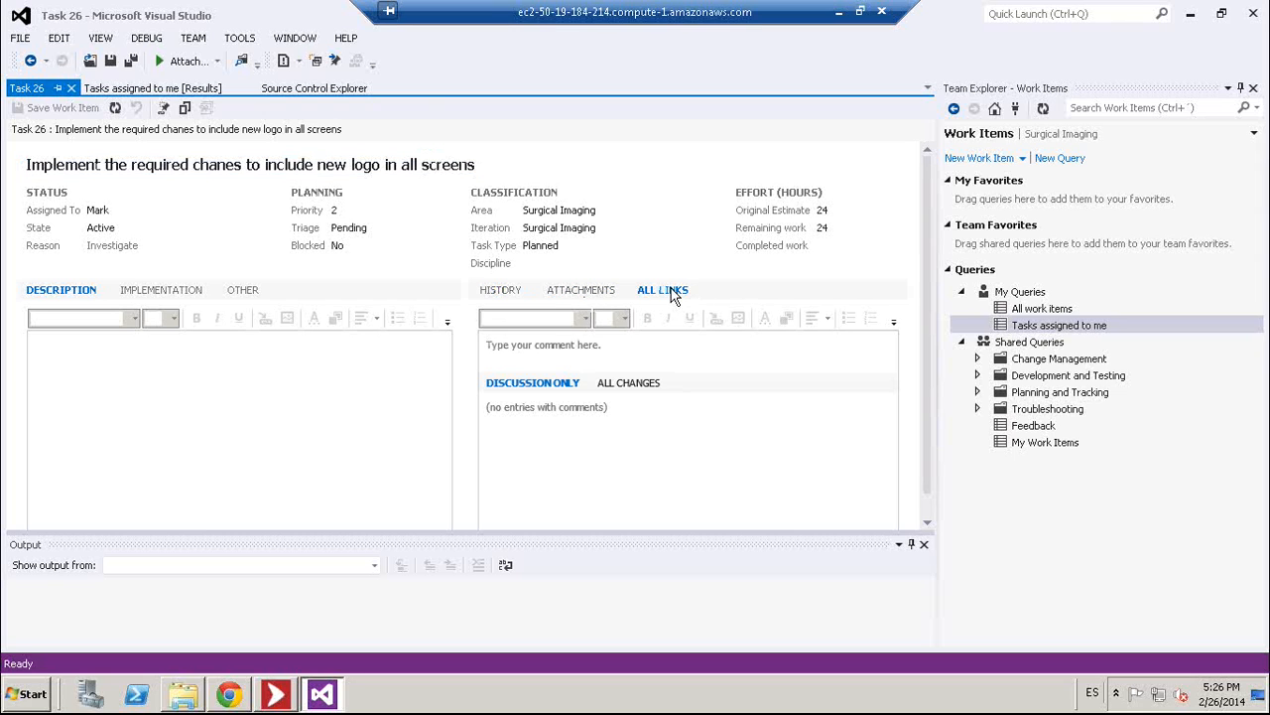
pyautogui.doubleClick(594, 382)
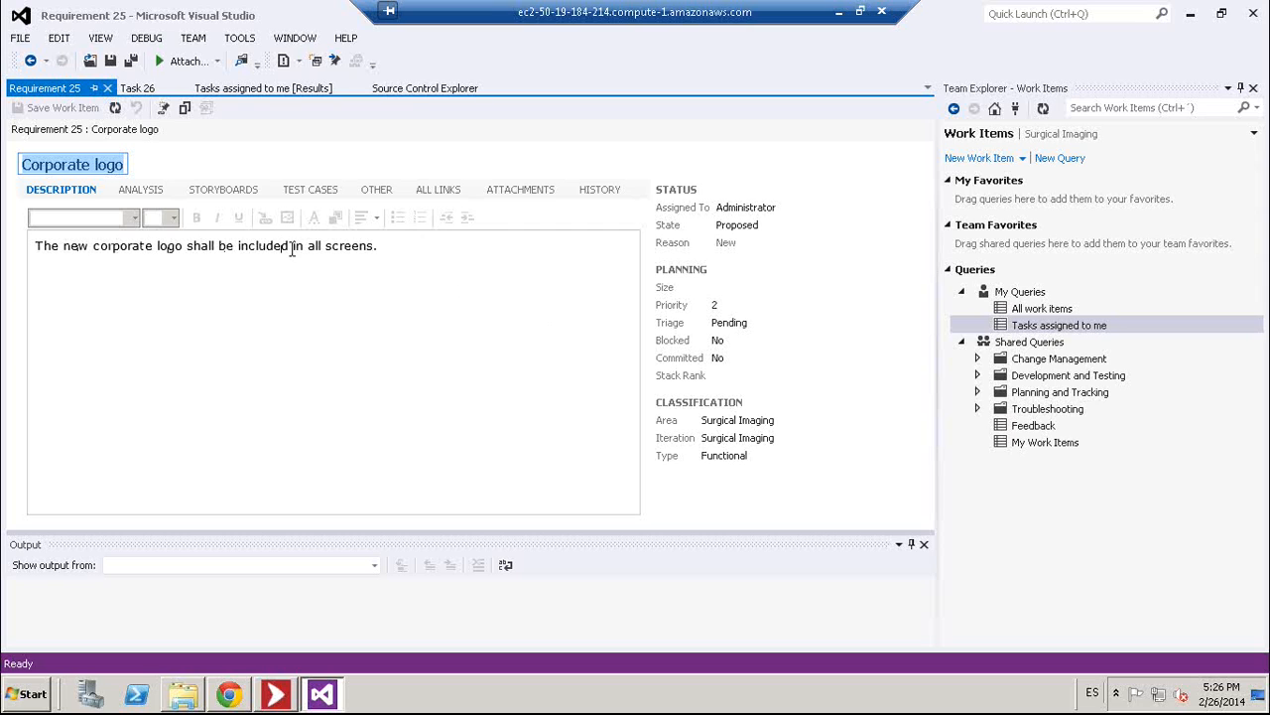
pyautogui.click(524, 198)
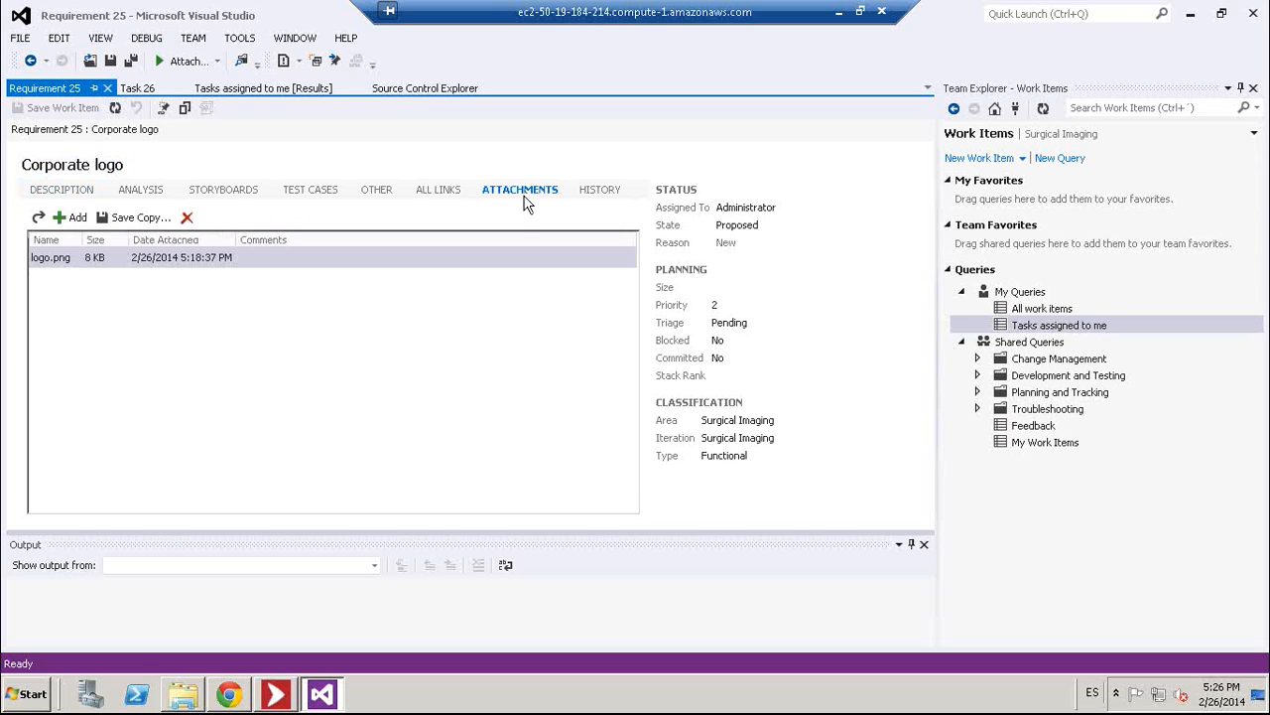
pyautogui.doubleClick(75, 257)
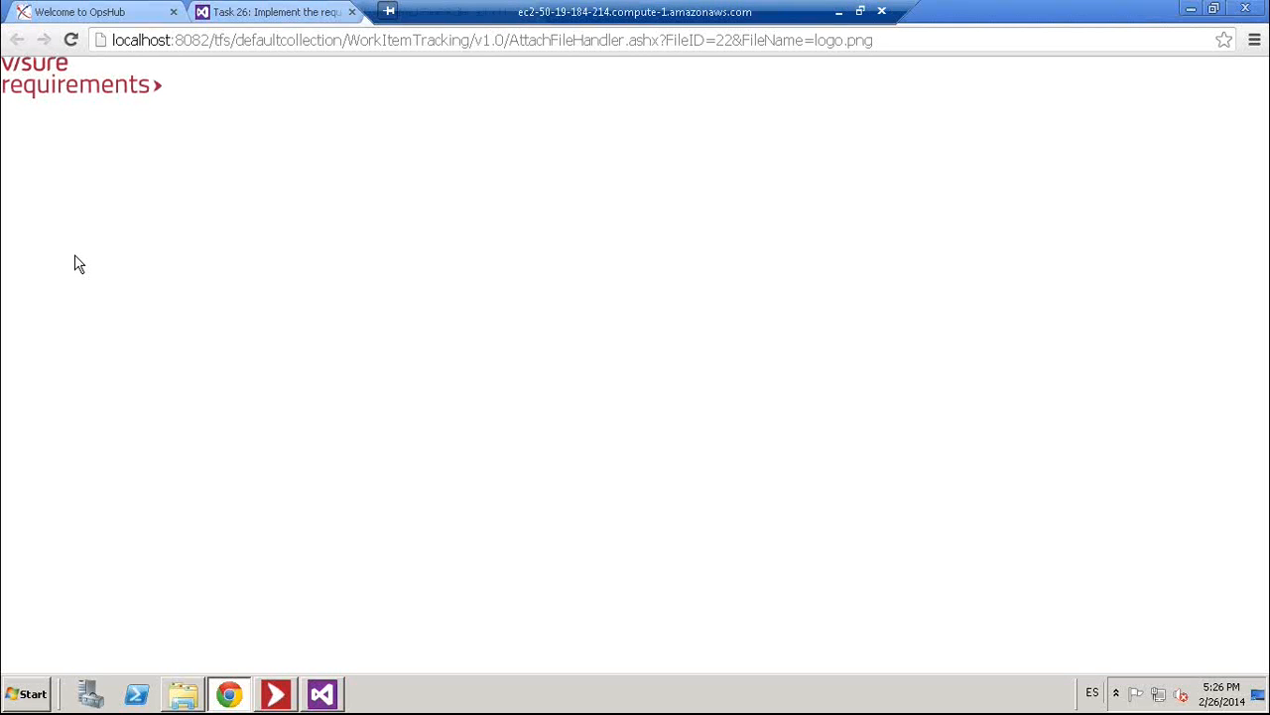
# - Save the logo image as NewLogo.png, close the image tab, and return to Visual Studio
pyautogui.rightClick(58, 86)
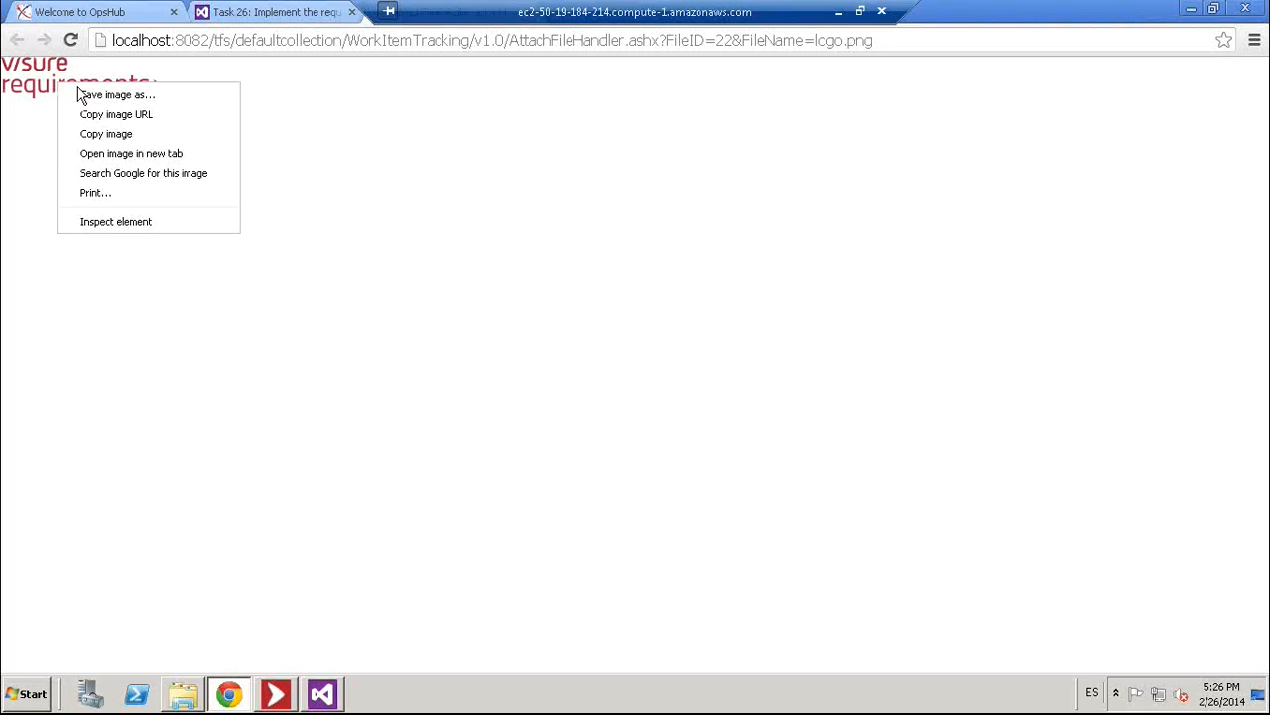
pyautogui.click(96, 100)
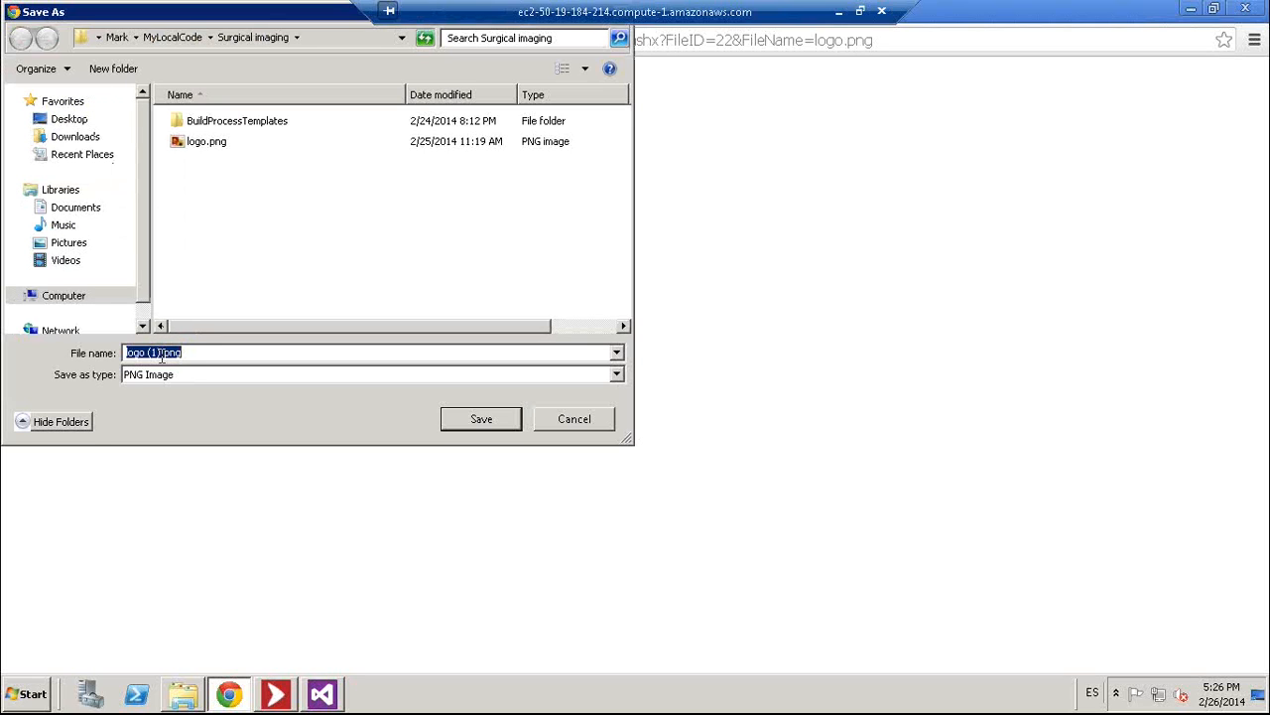
pyautogui.write('NewLogo')
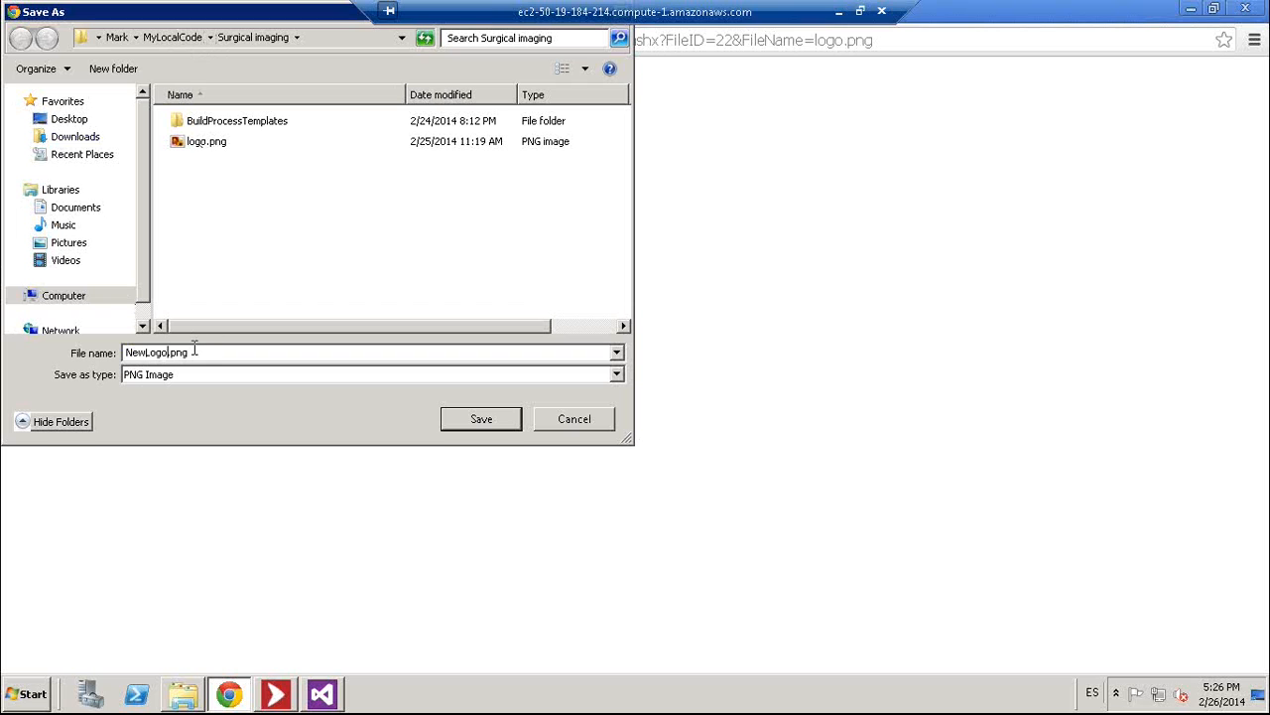
pyautogui.click(474, 427)
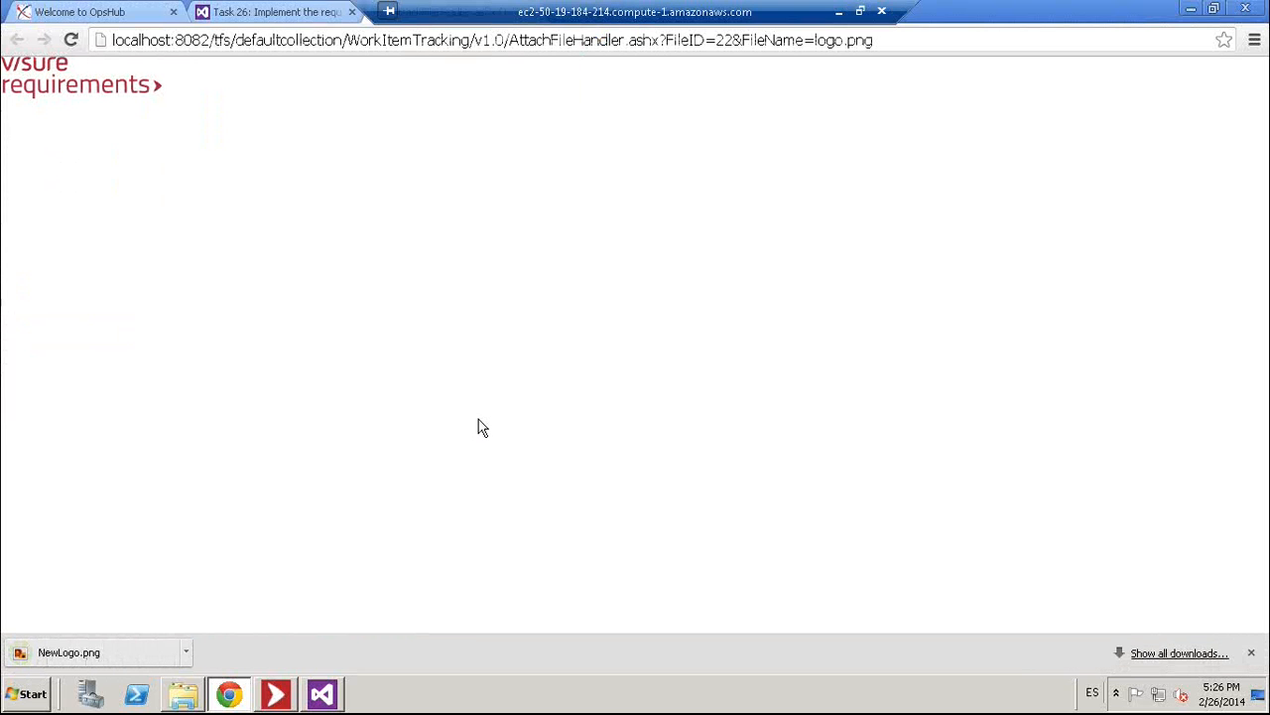
pyautogui.click(546, 12)
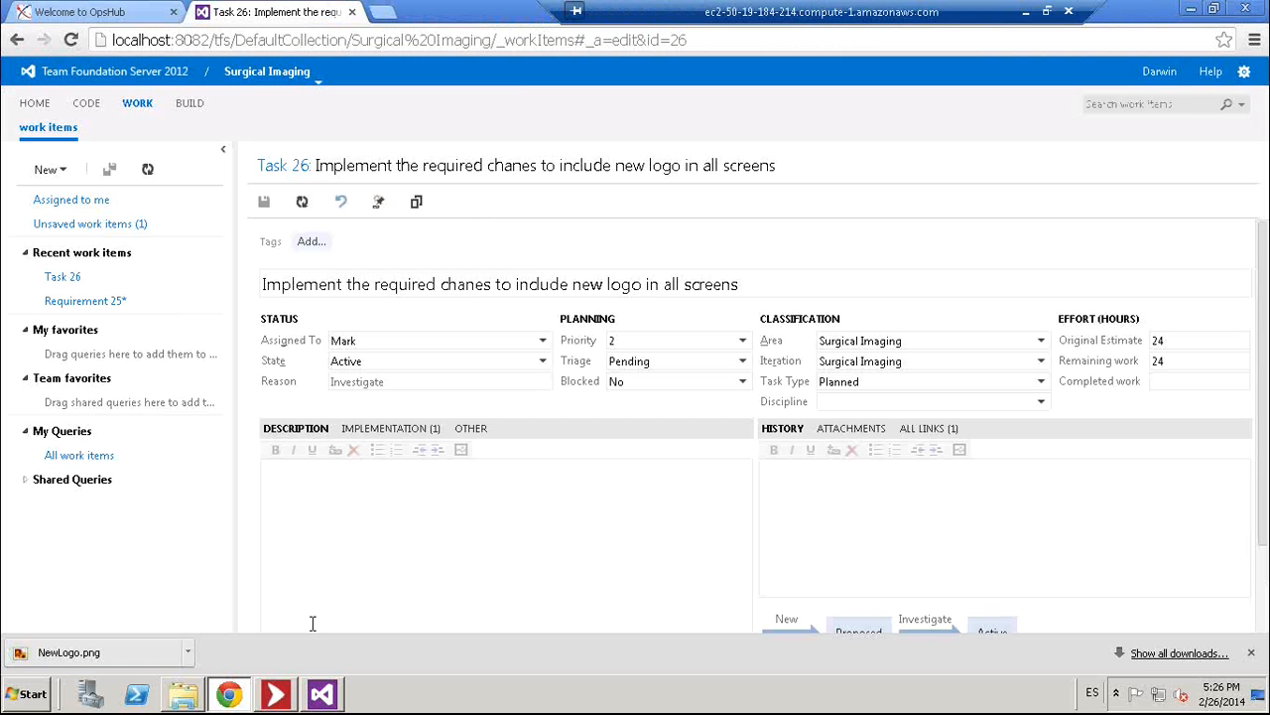
pyautogui.click(322, 695)
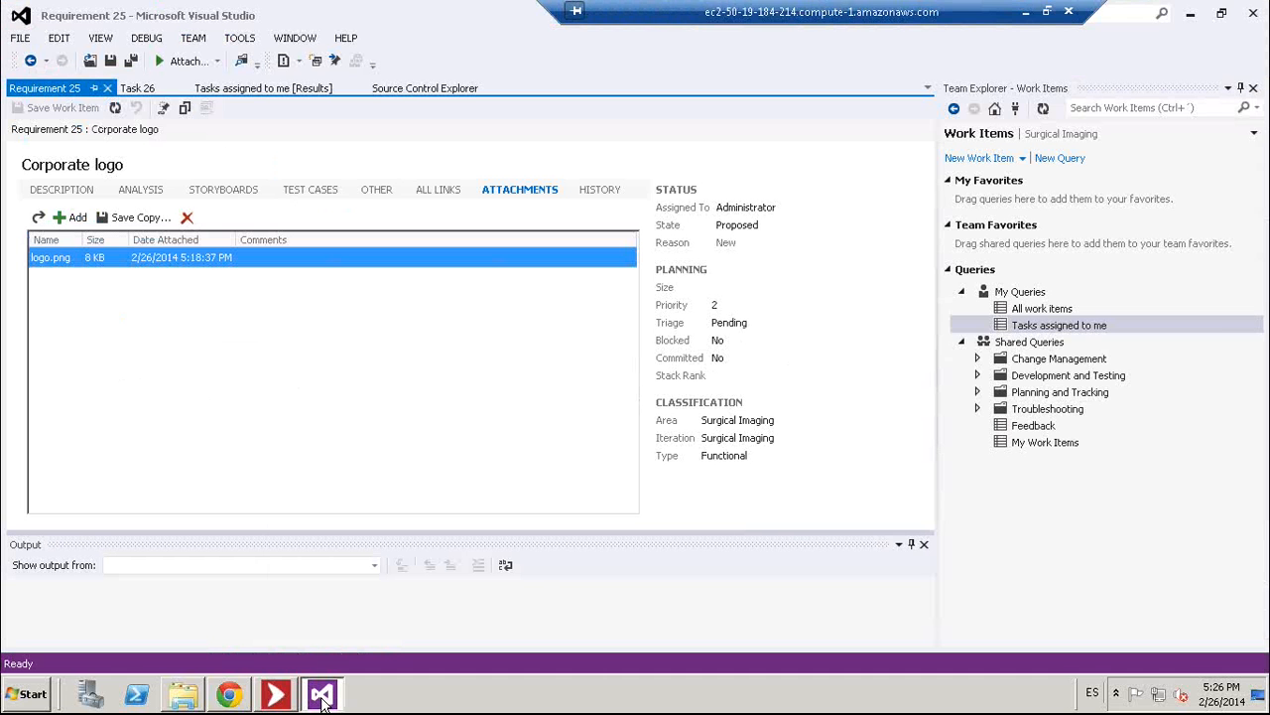
# - Add NewLogo.png to the Surgical Imaging folder in Source Control Explorer
pyautogui.click(421, 91)
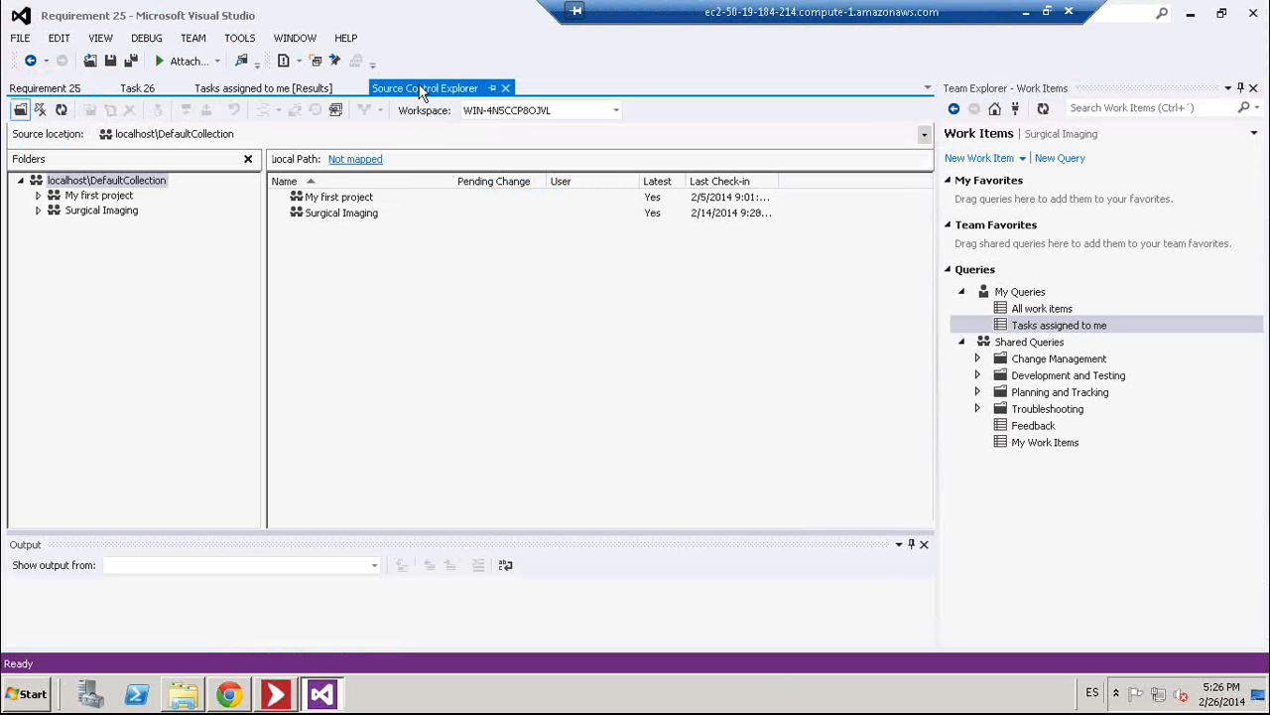
pyautogui.doubleClick(91, 212)
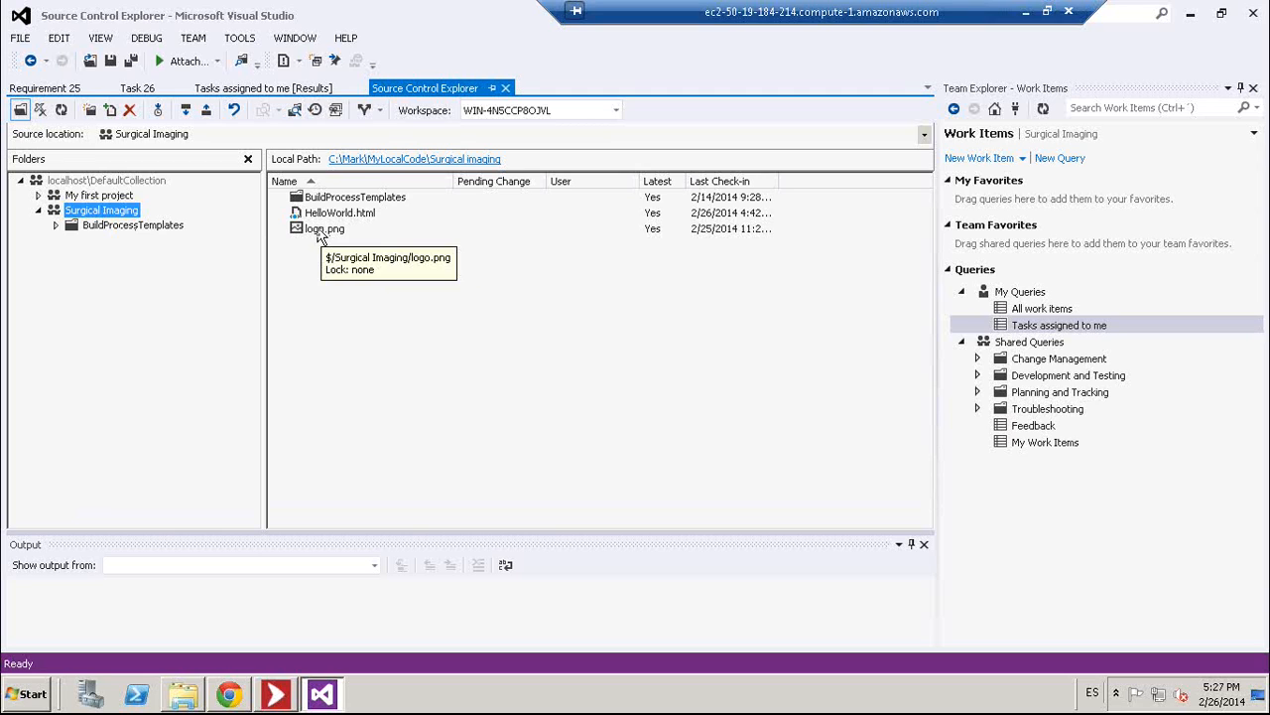
pyautogui.rightClick(132, 214)
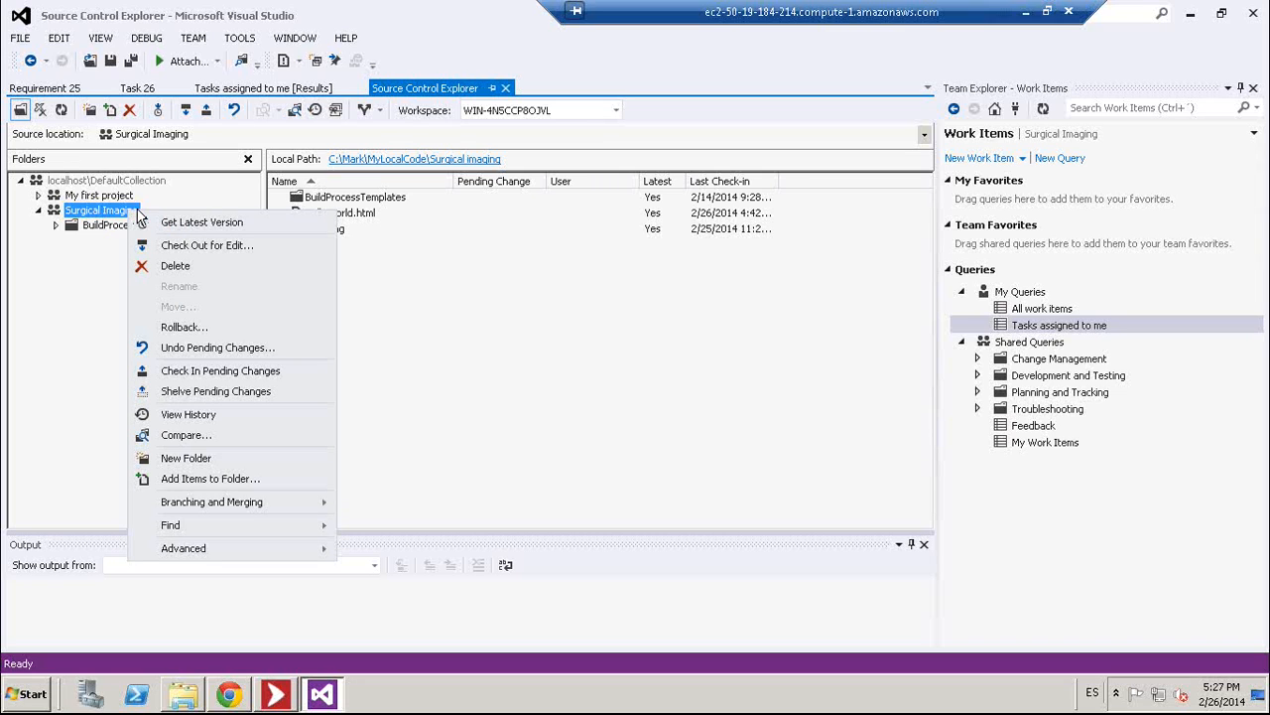
pyautogui.click(182, 485)
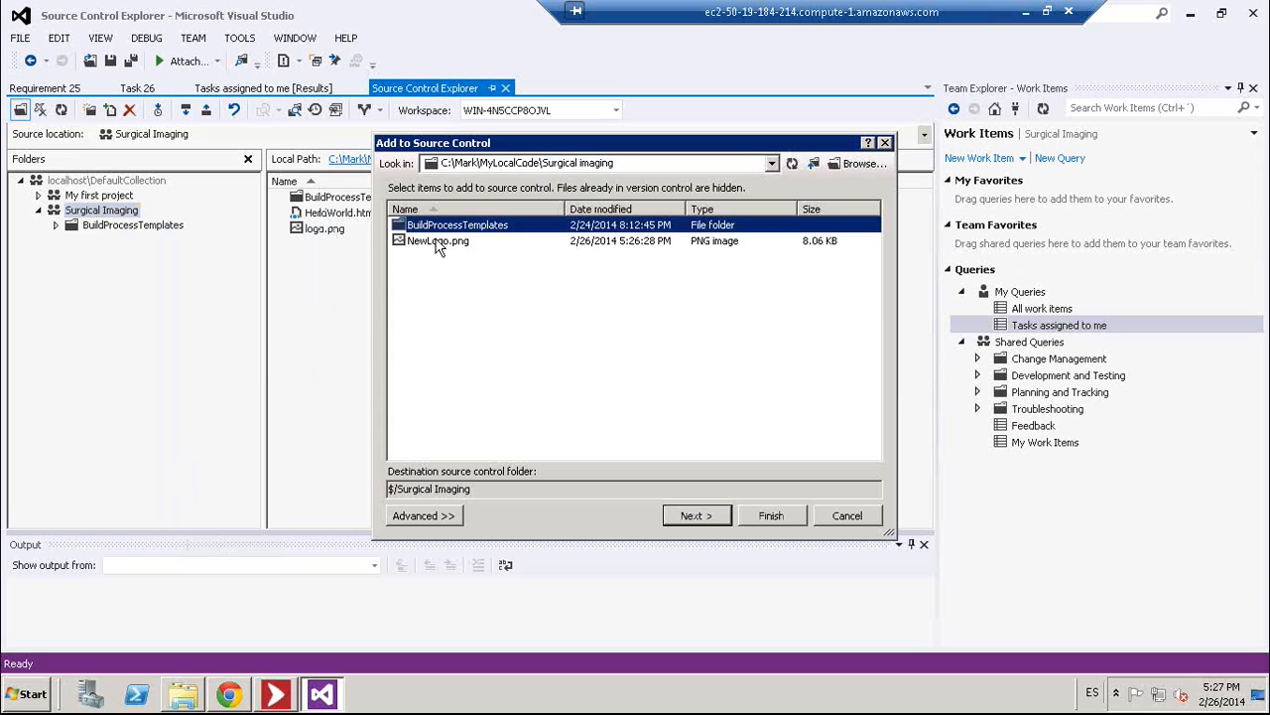
pyautogui.click(437, 243)
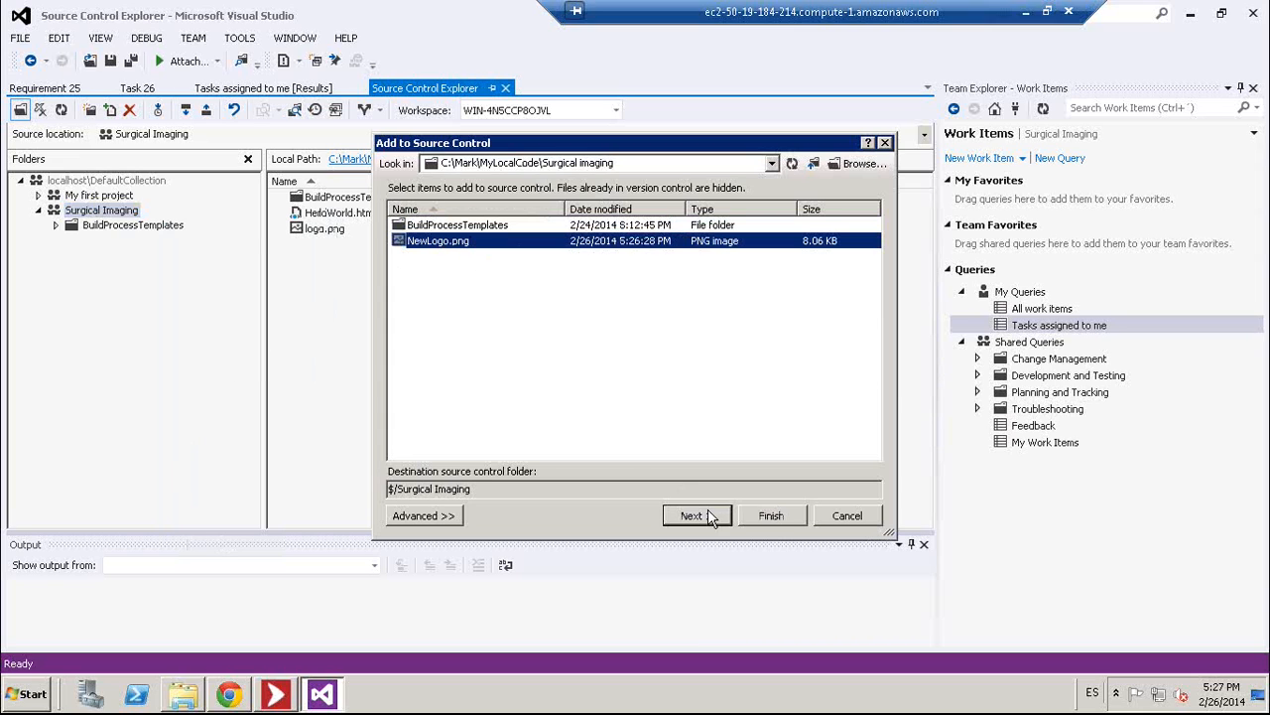
pyautogui.click(769, 516)
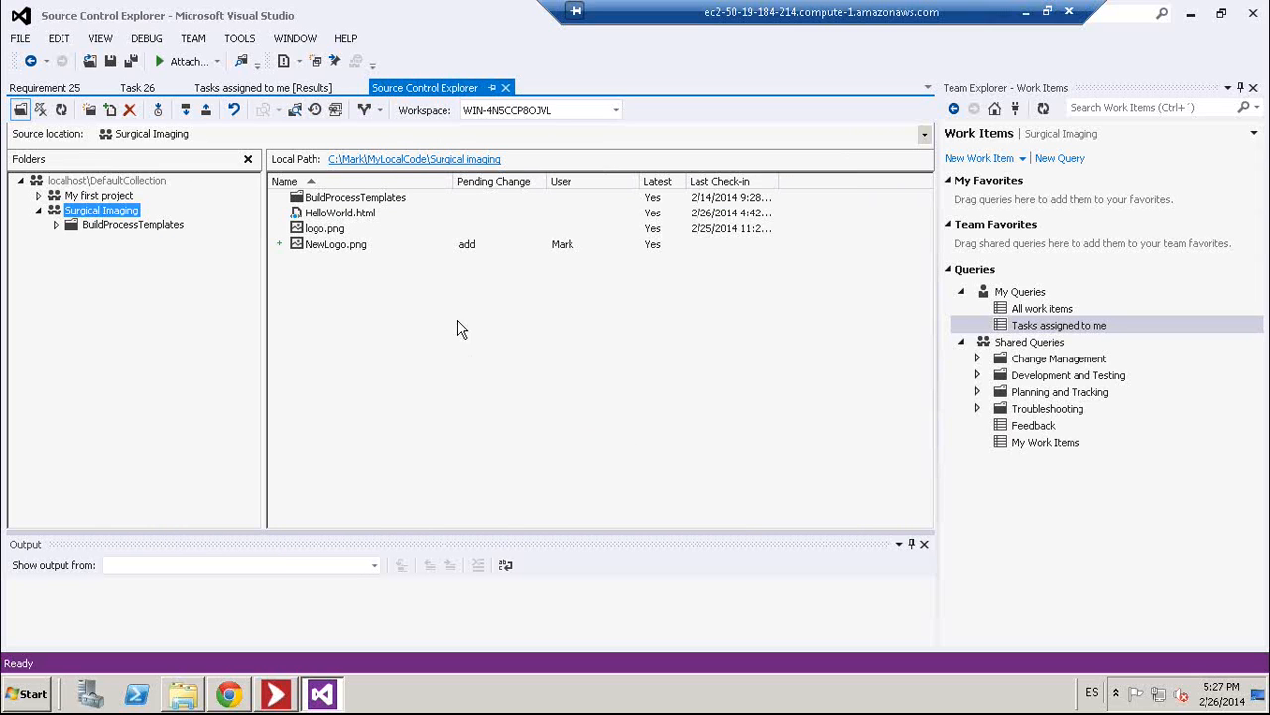
# - Check out HelloWorld.html for edit, then bring up the local Surgical imaging folder
pyautogui.rightClick(374, 215)
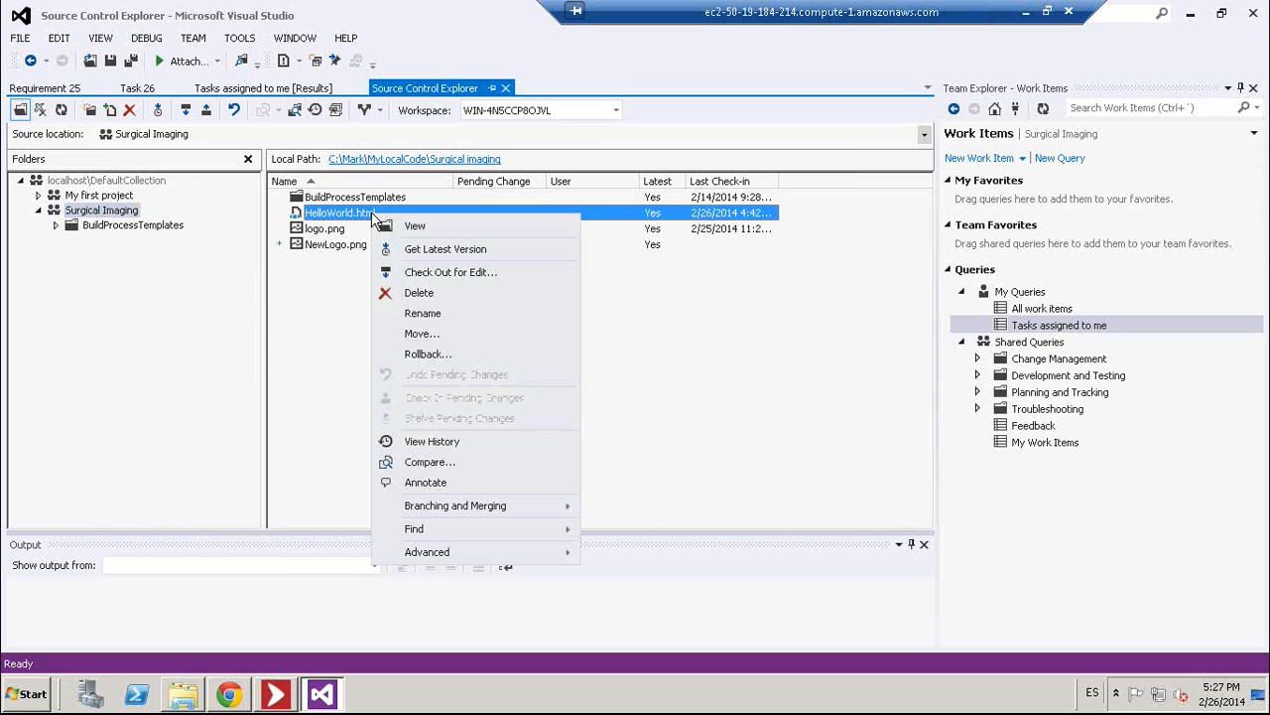
pyautogui.click(446, 250)
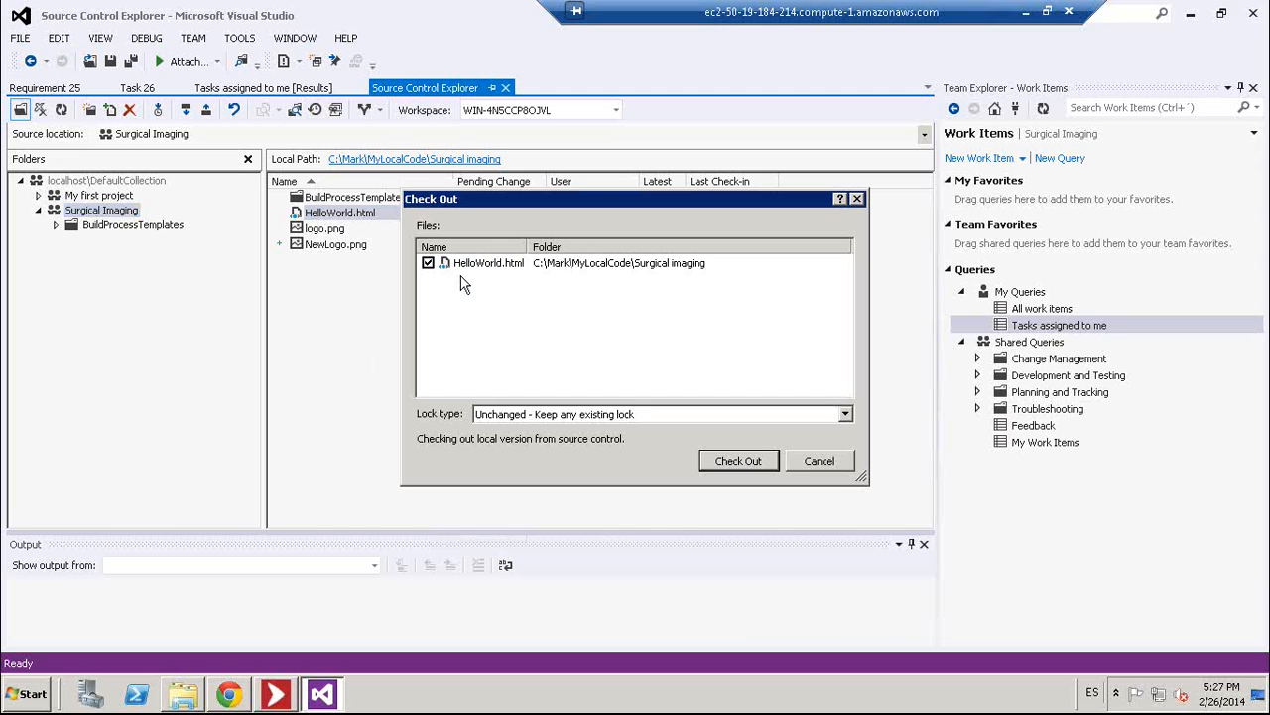
pyautogui.click(736, 461)
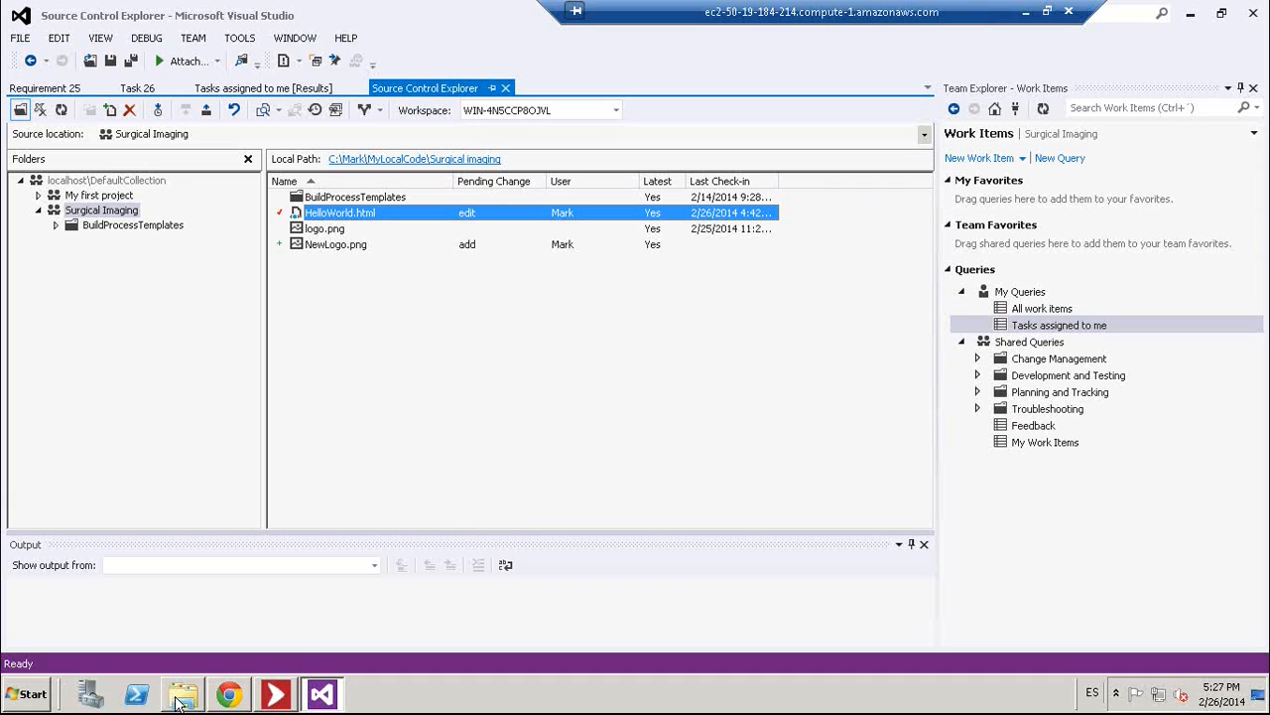
pyautogui.moveTo(181, 701)
pyautogui.click(188, 655)
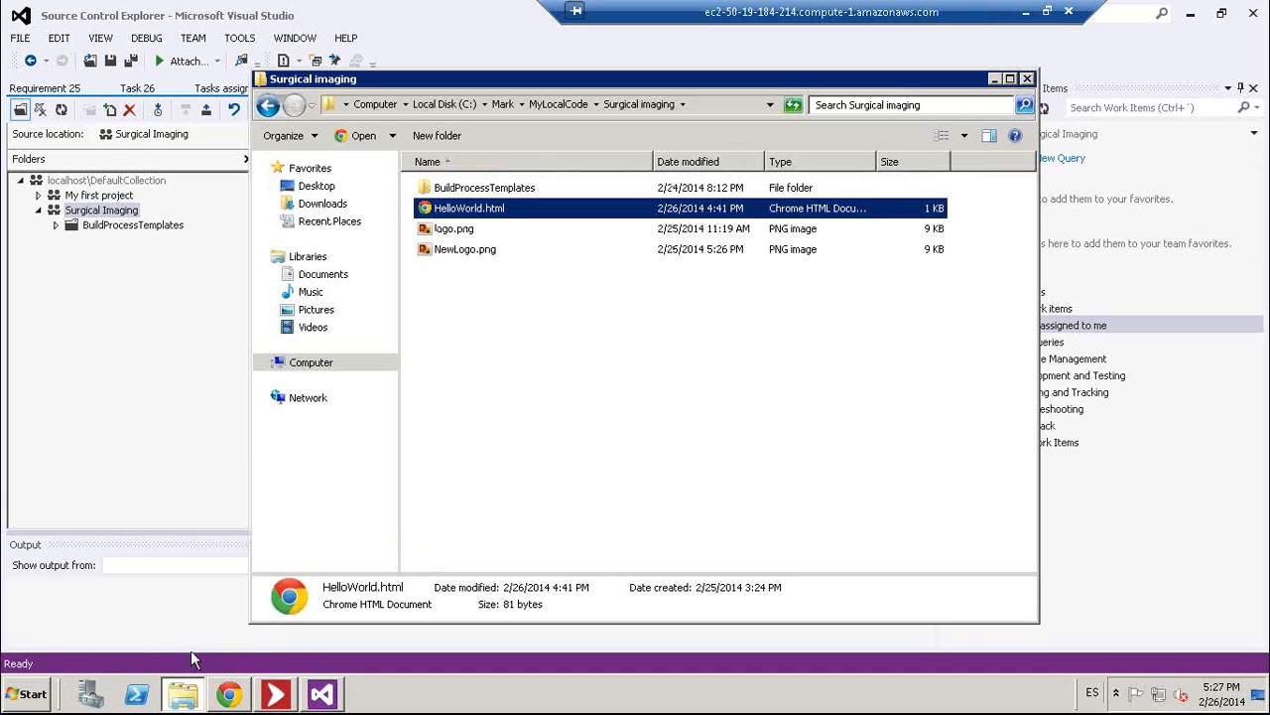
# - Edit HelloWorld.html in Notepad so its img source reads NewLogo.png, and save it
pyautogui.rightClick(499, 211)
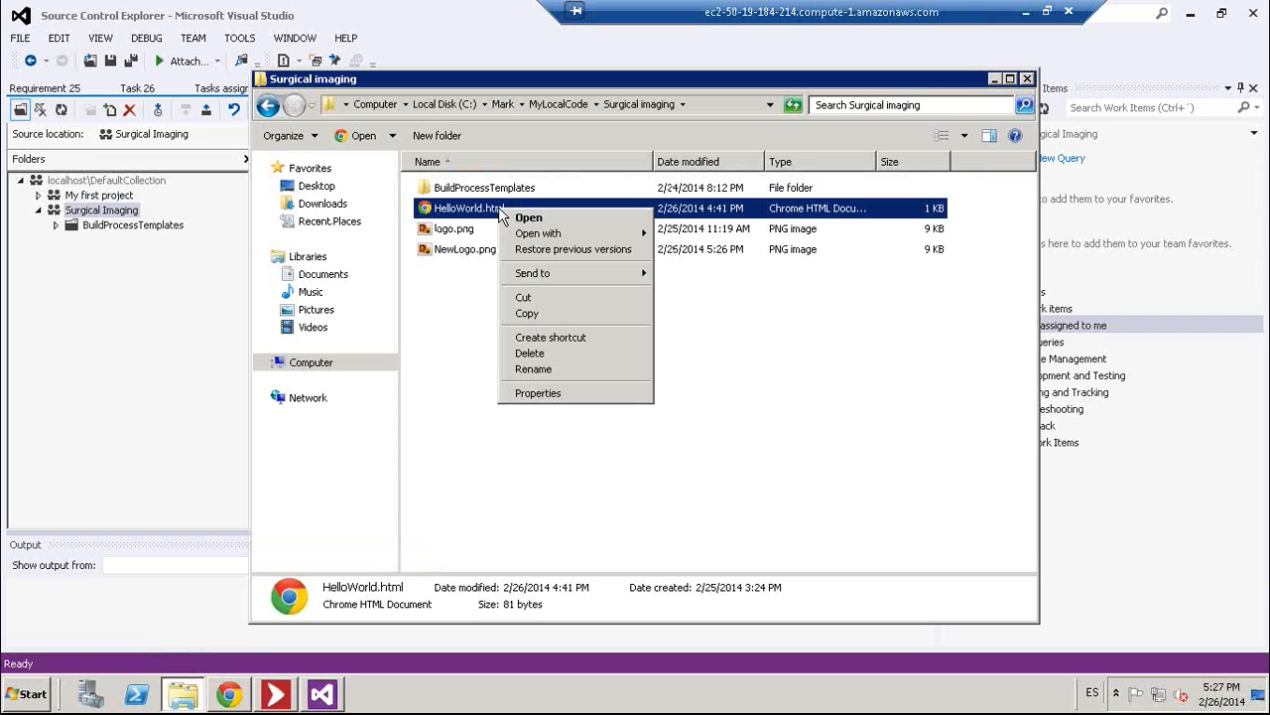
pyautogui.moveTo(539, 233)
pyautogui.click(692, 269)
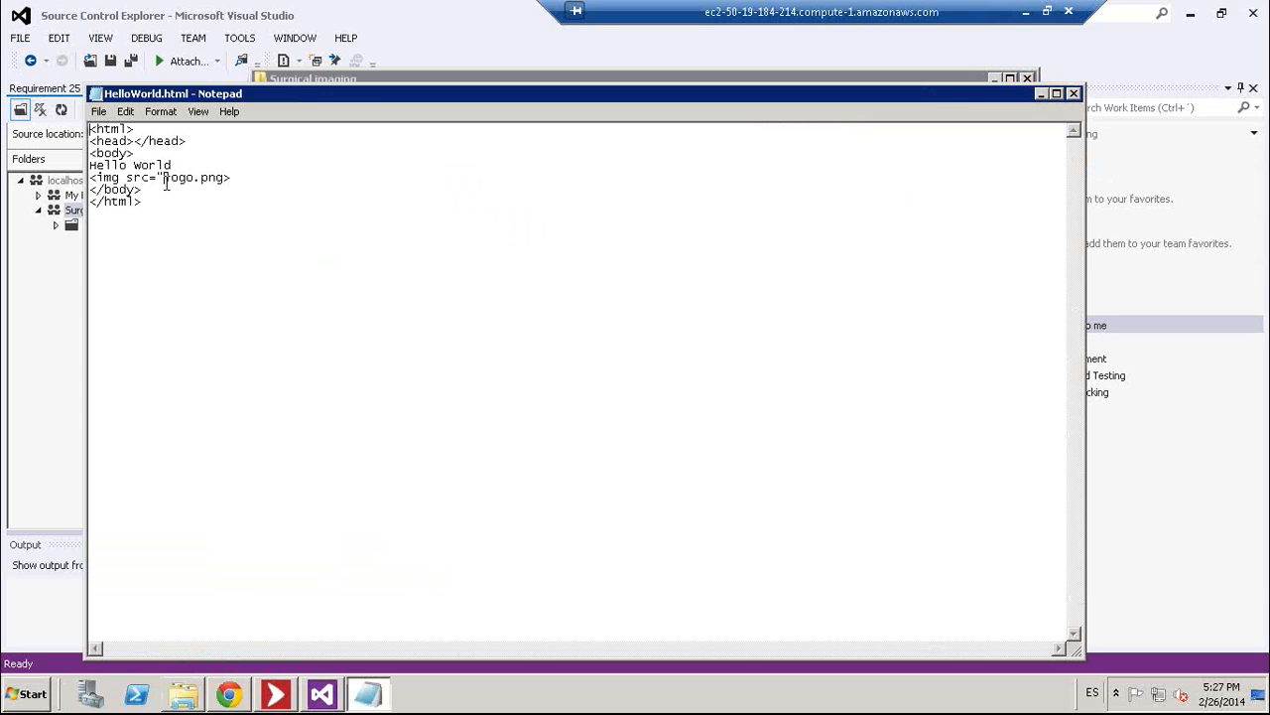
pyautogui.write('New')
pyautogui.press('Delete')
pyautogui.write('L')
pyautogui.click(1074, 93)
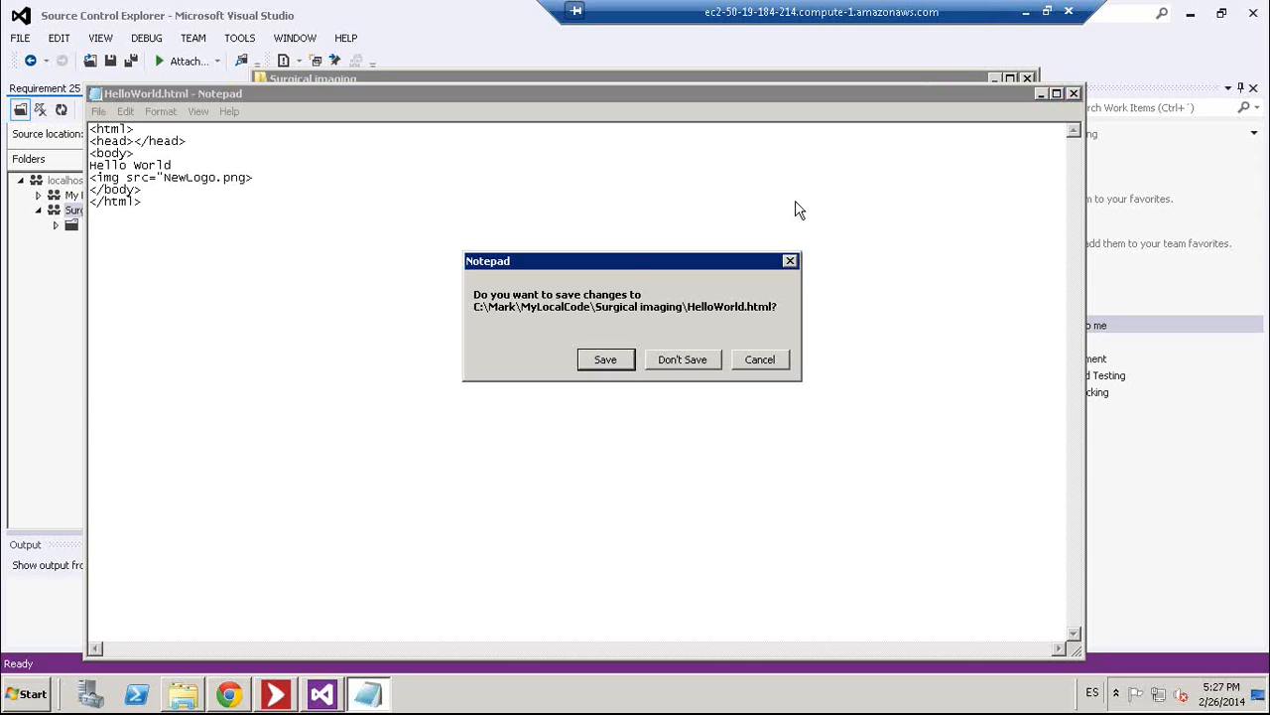
pyautogui.click(604, 365)
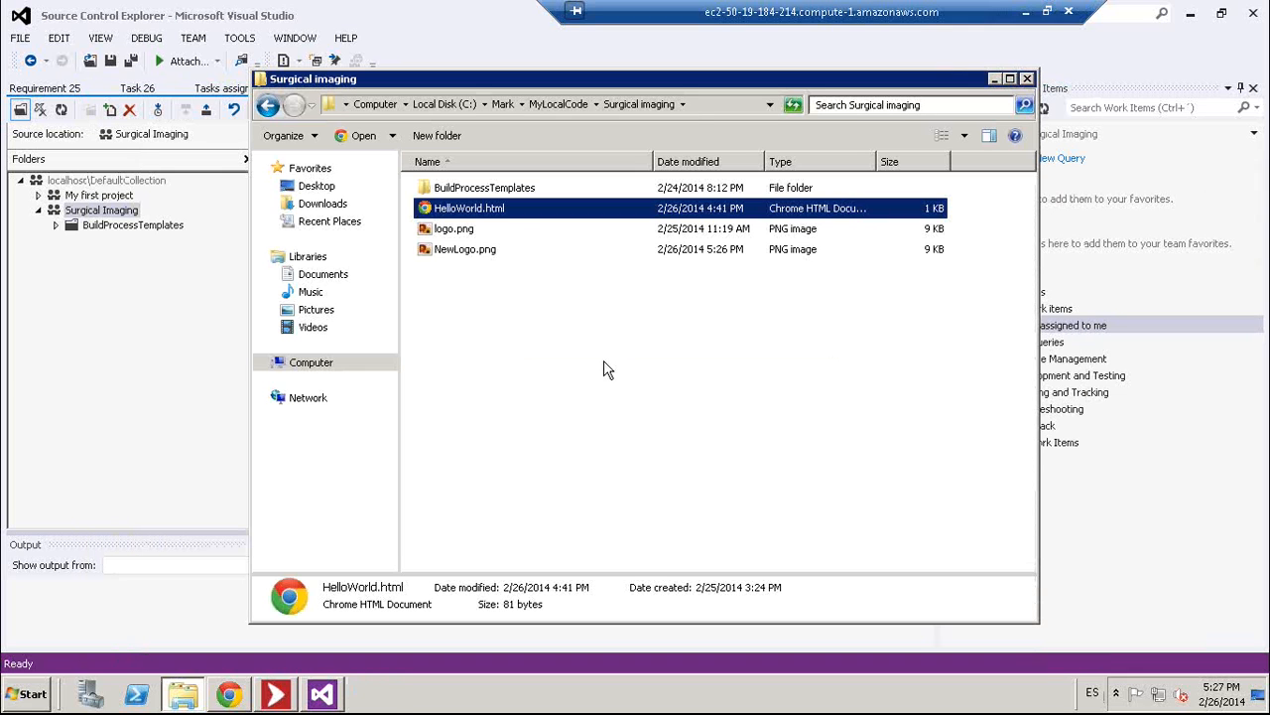
pyautogui.click(175, 385)
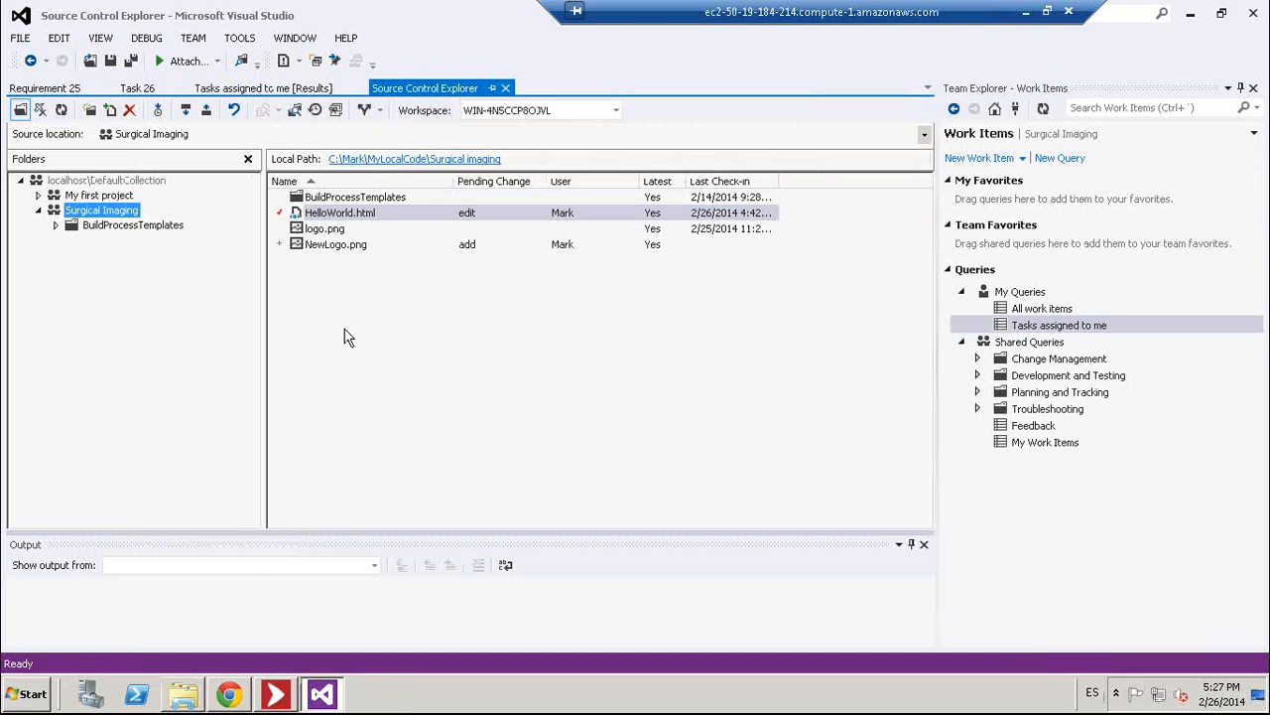
# - Start checking in Surgical Imaging with the comment 'Implemented changes to include new logo.'
pyautogui.rightClick(134, 214)
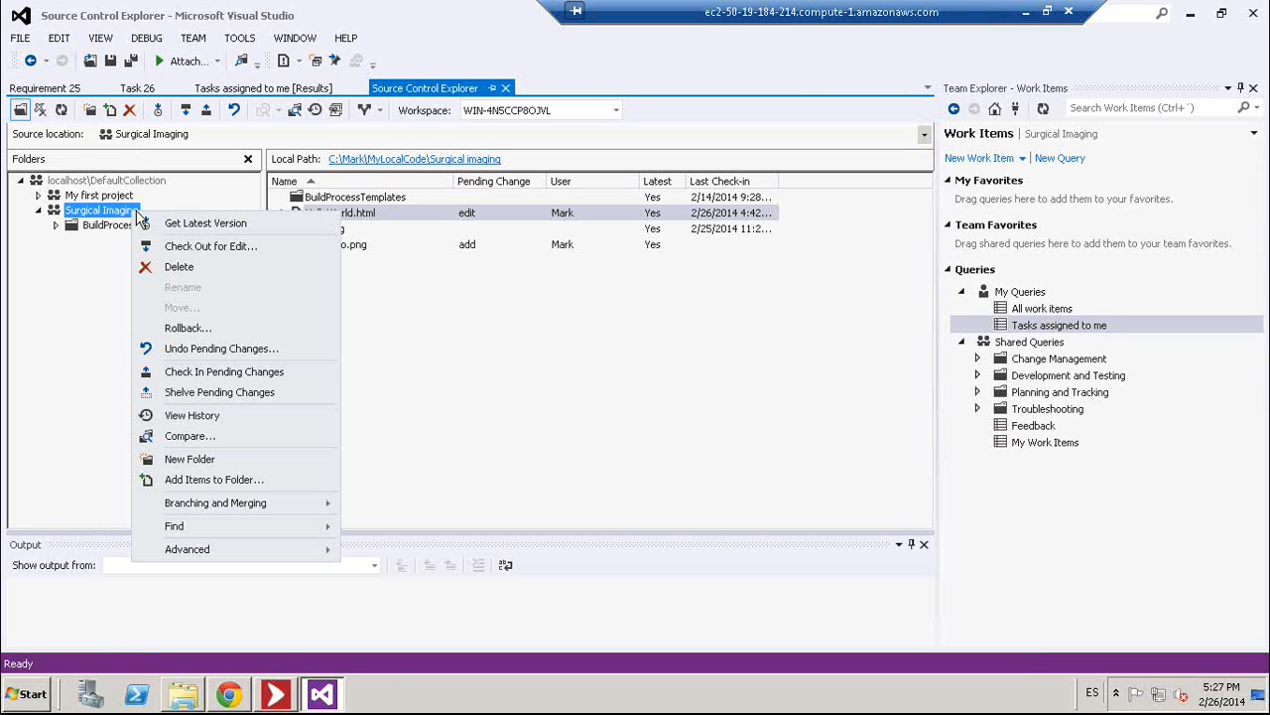
pyautogui.click(208, 371)
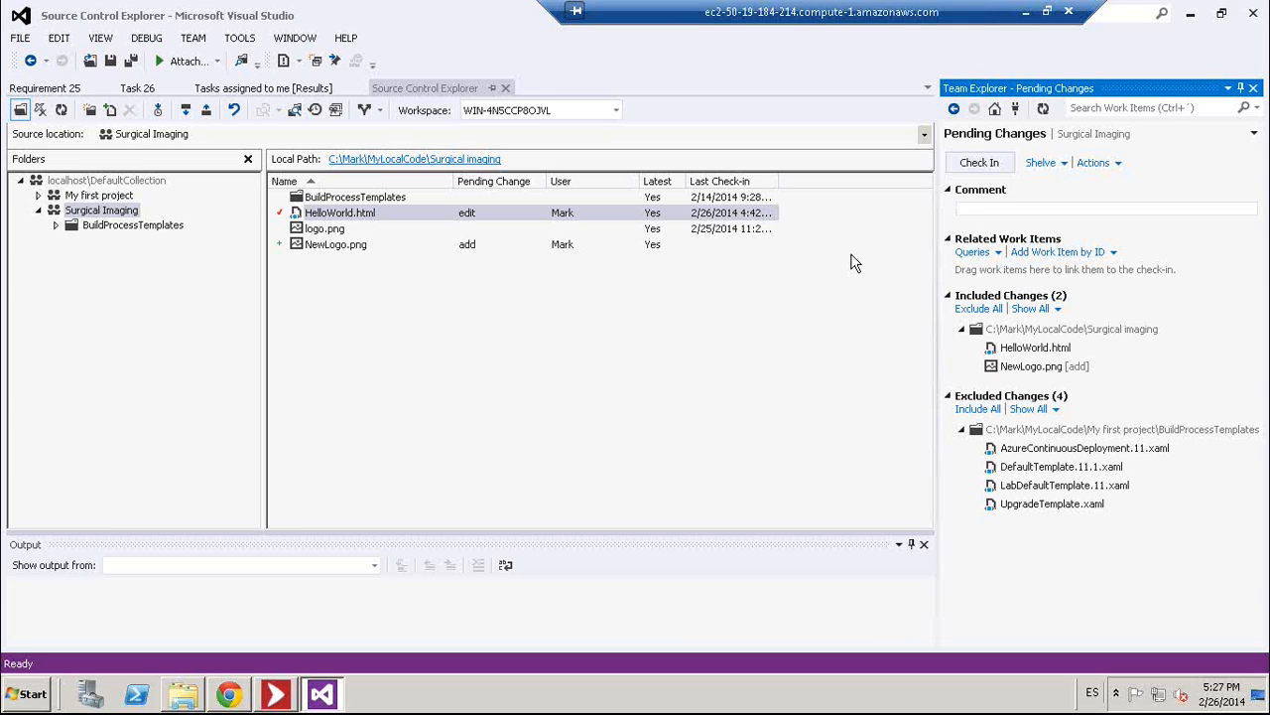
pyautogui.write('lemented changes to include new logo.')
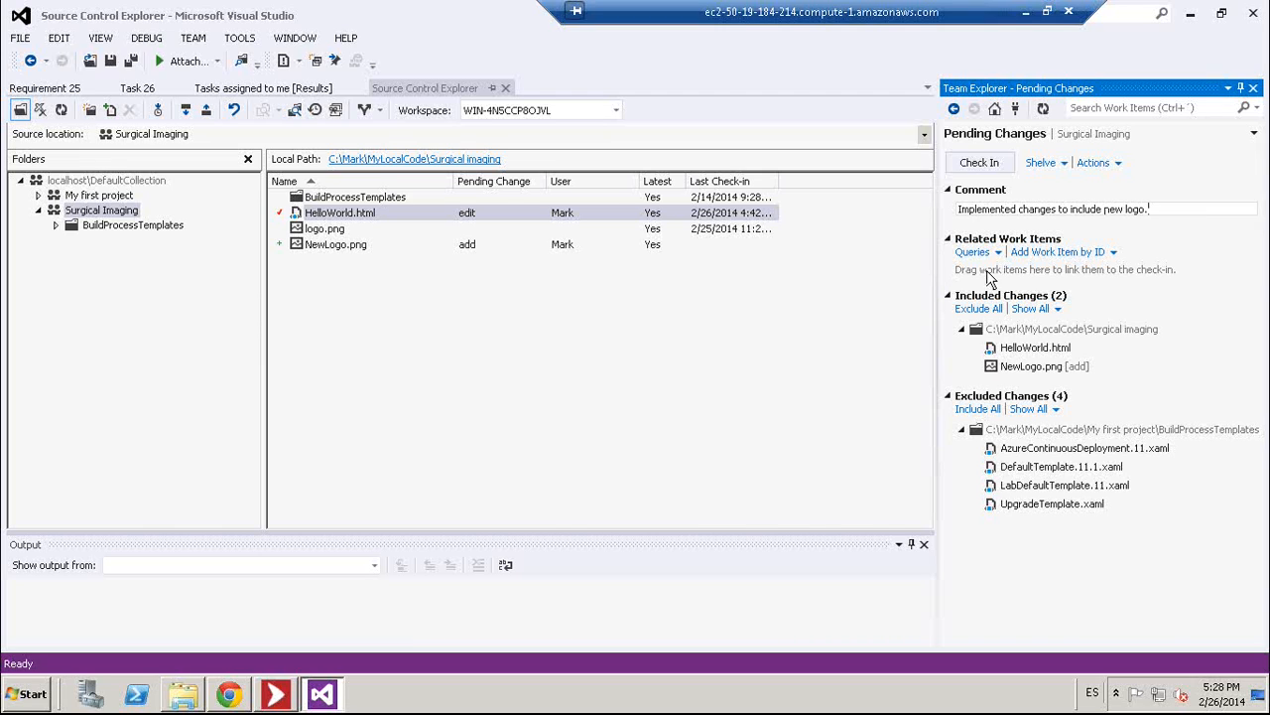
# - Link task 26 as Resolve, check in as changeset 28, and refresh the query
pyautogui.click(243, 92)
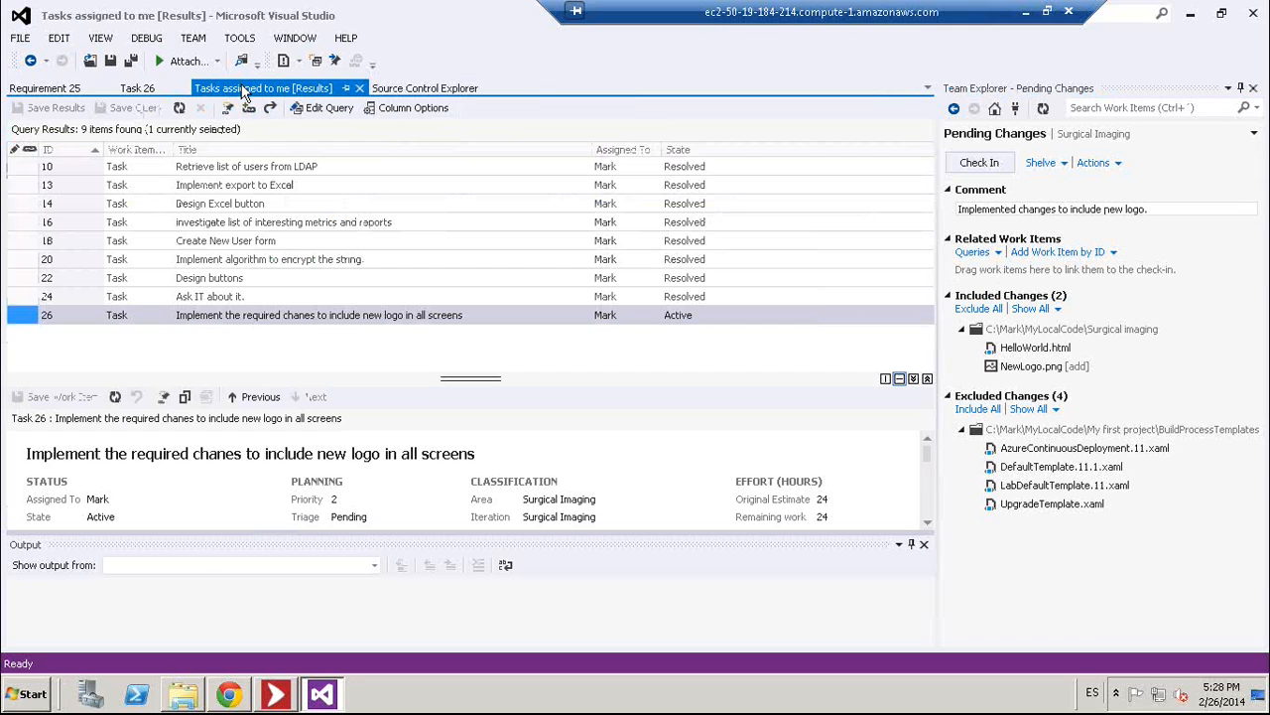
pyautogui.click(319, 316)
pyautogui.moveTo(319, 315); pyautogui.dragTo(992, 273)
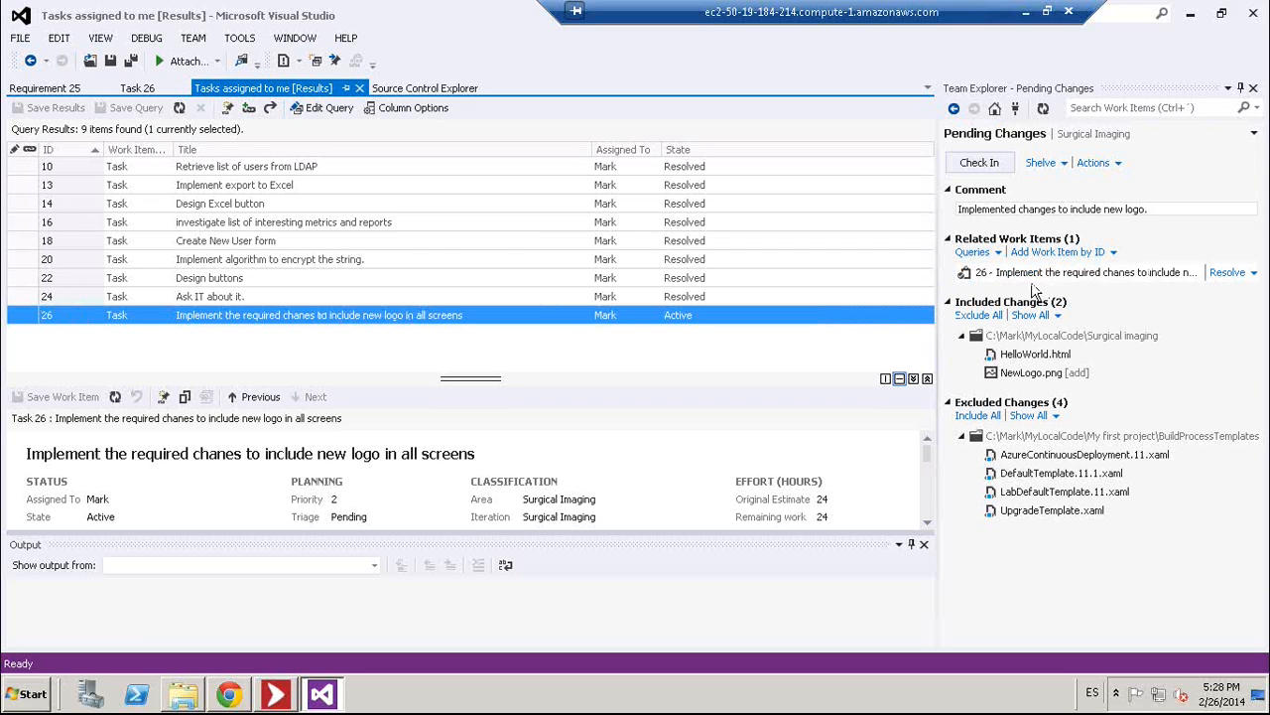
pyautogui.moveTo(1112, 282)
pyautogui.click(1227, 274)
pyautogui.click(1021, 270)
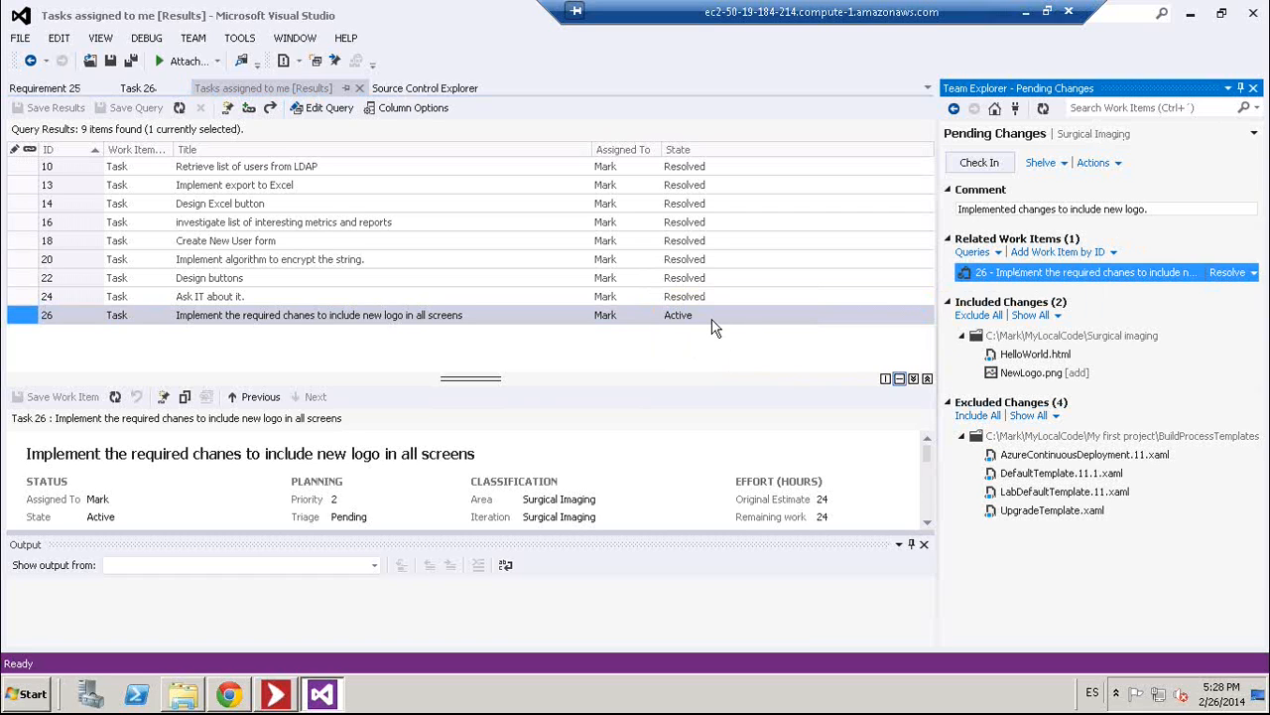
pyautogui.click(984, 171)
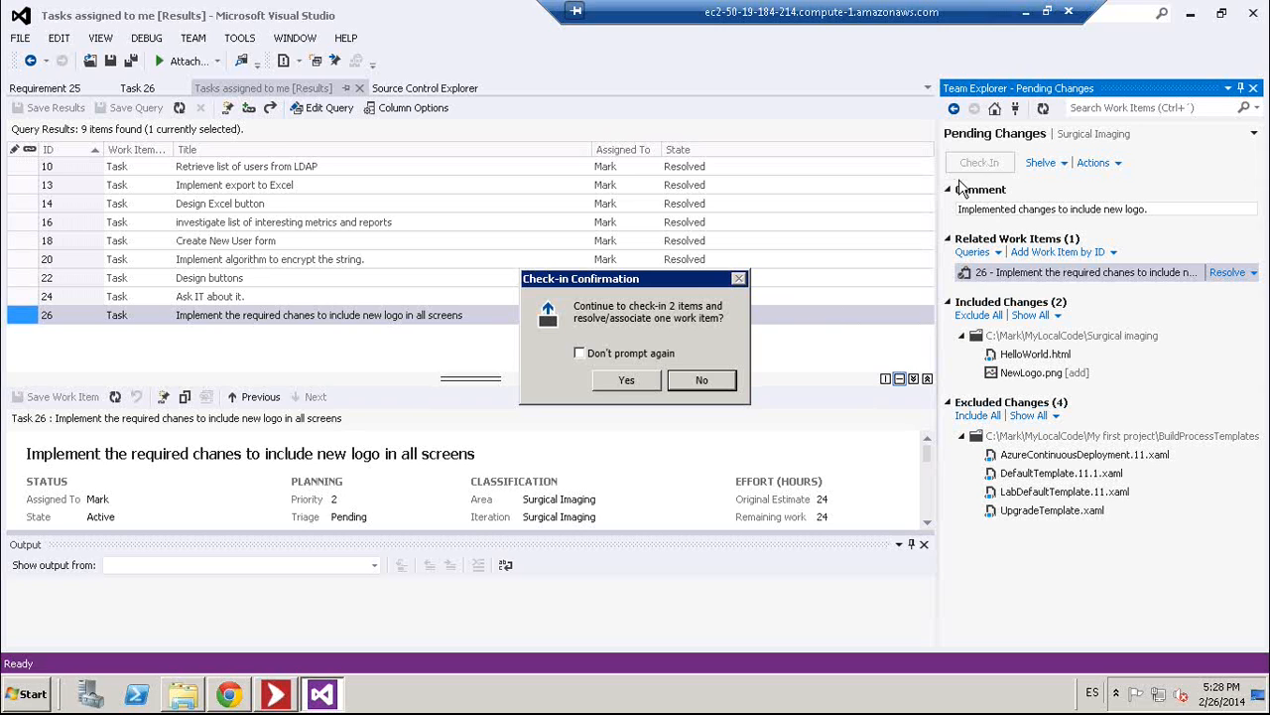
pyautogui.click(627, 381)
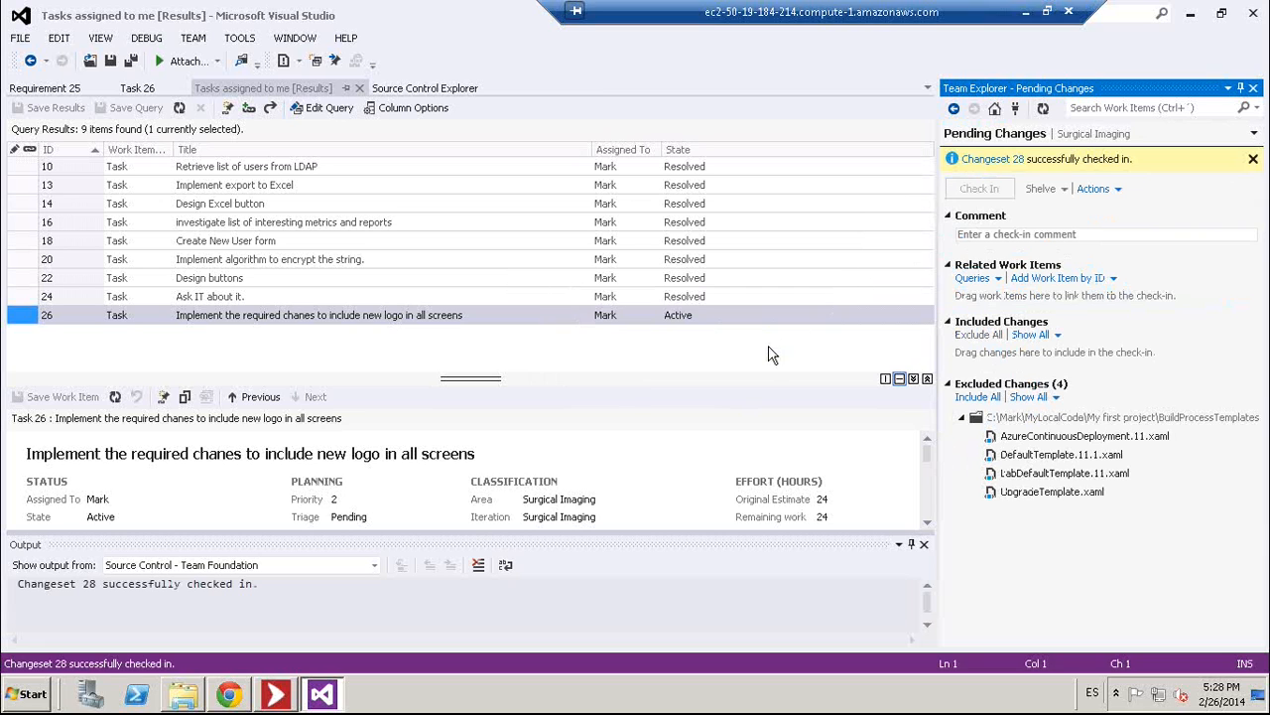
pyautogui.click(179, 109)
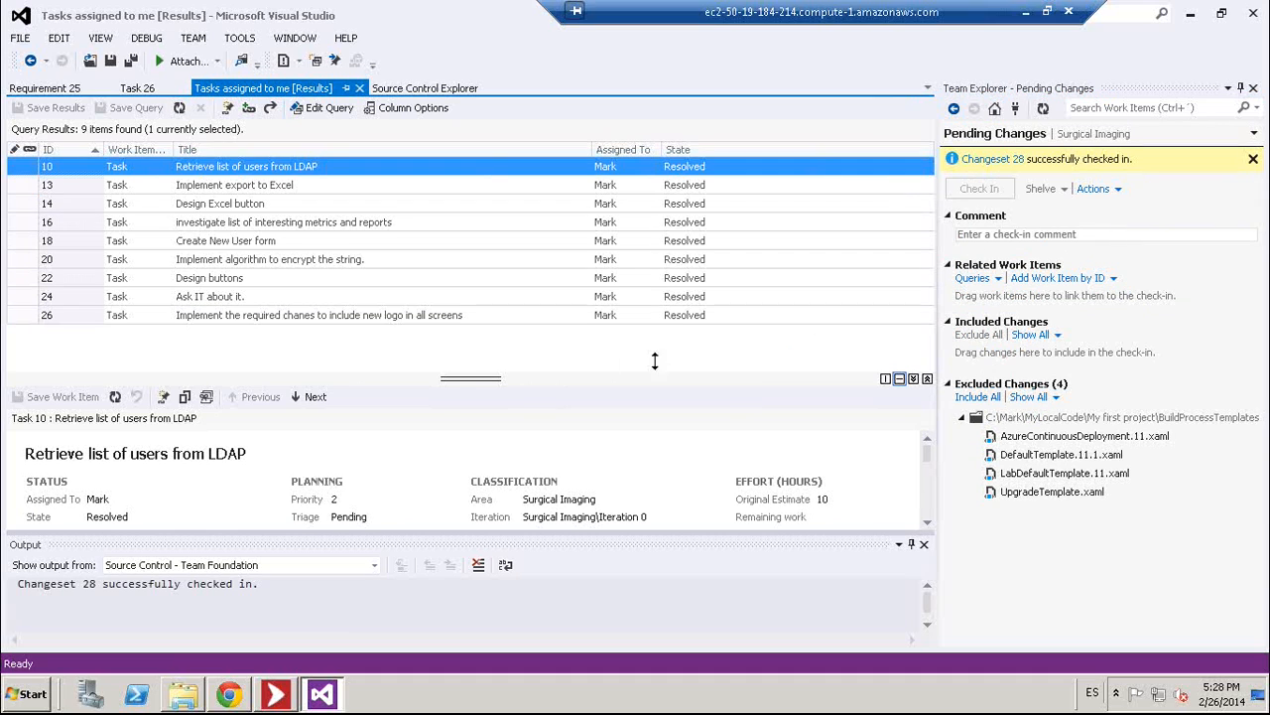
# - Open task 26, check its history, and refresh it to show it Resolved with changeset 28, then view it in Chrome
pyautogui.click(536, 317)
pyautogui.doubleClick(535, 319)
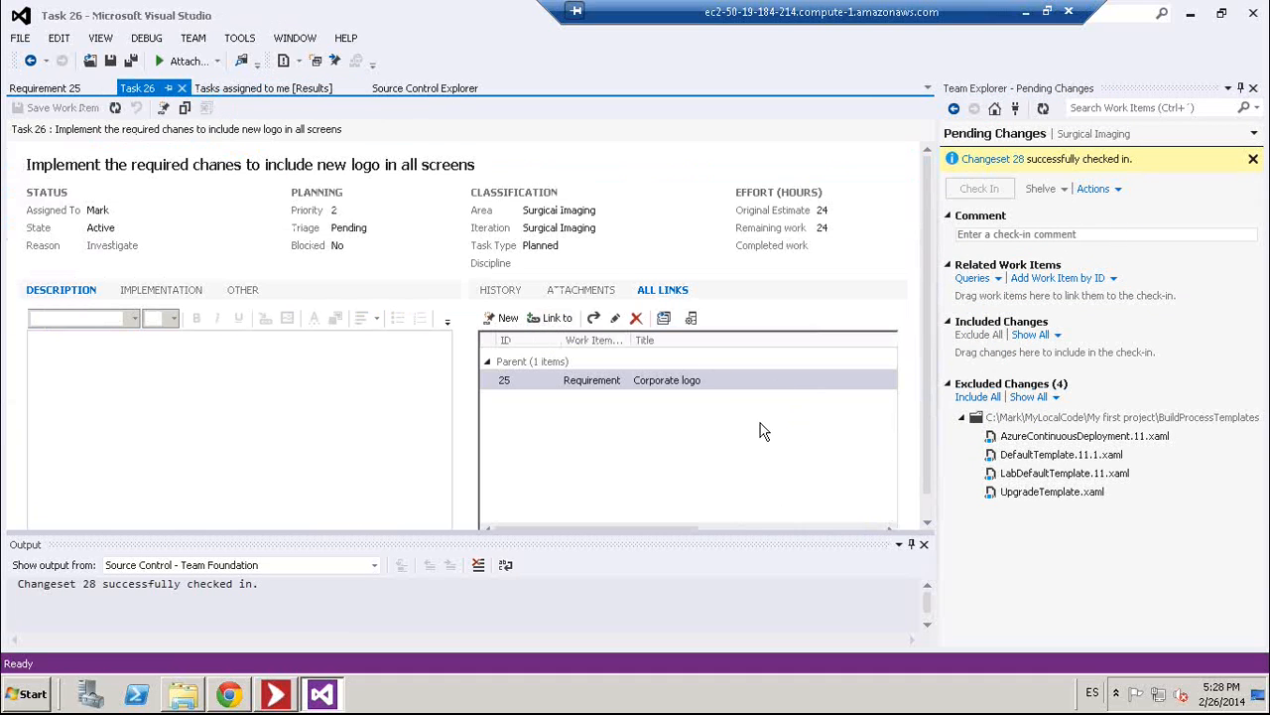
pyautogui.click(511, 291)
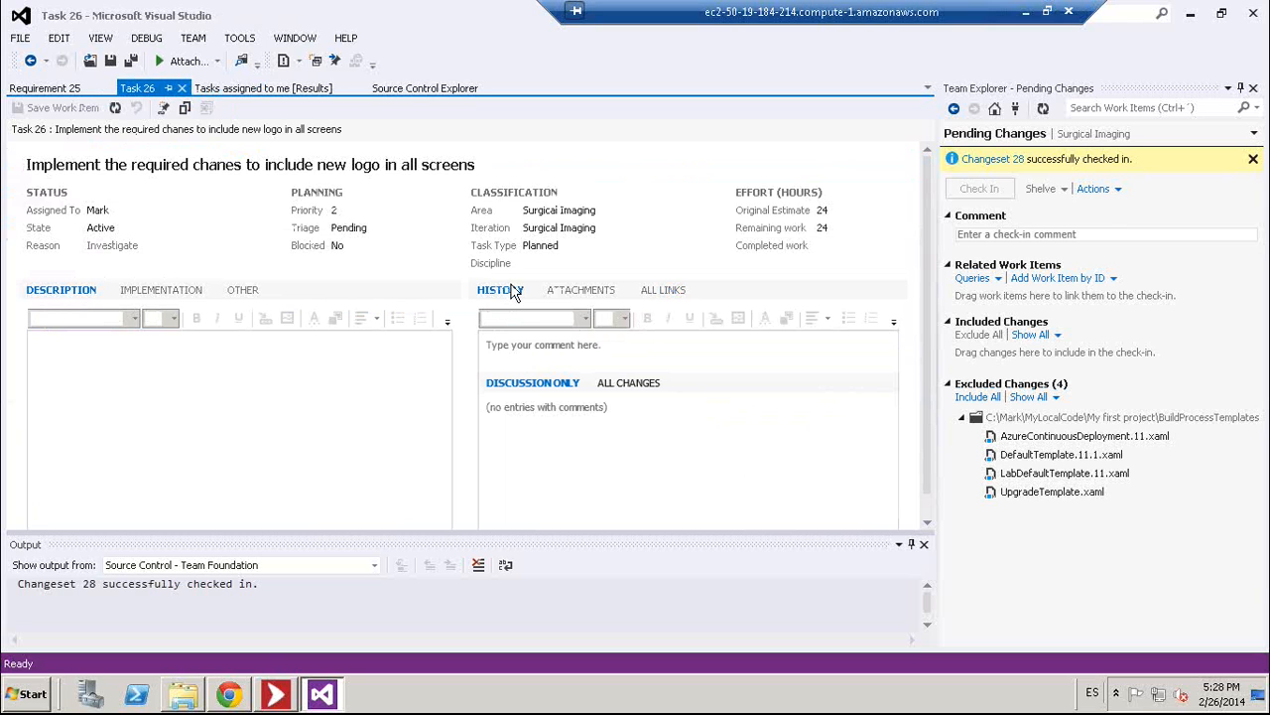
pyautogui.click(115, 109)
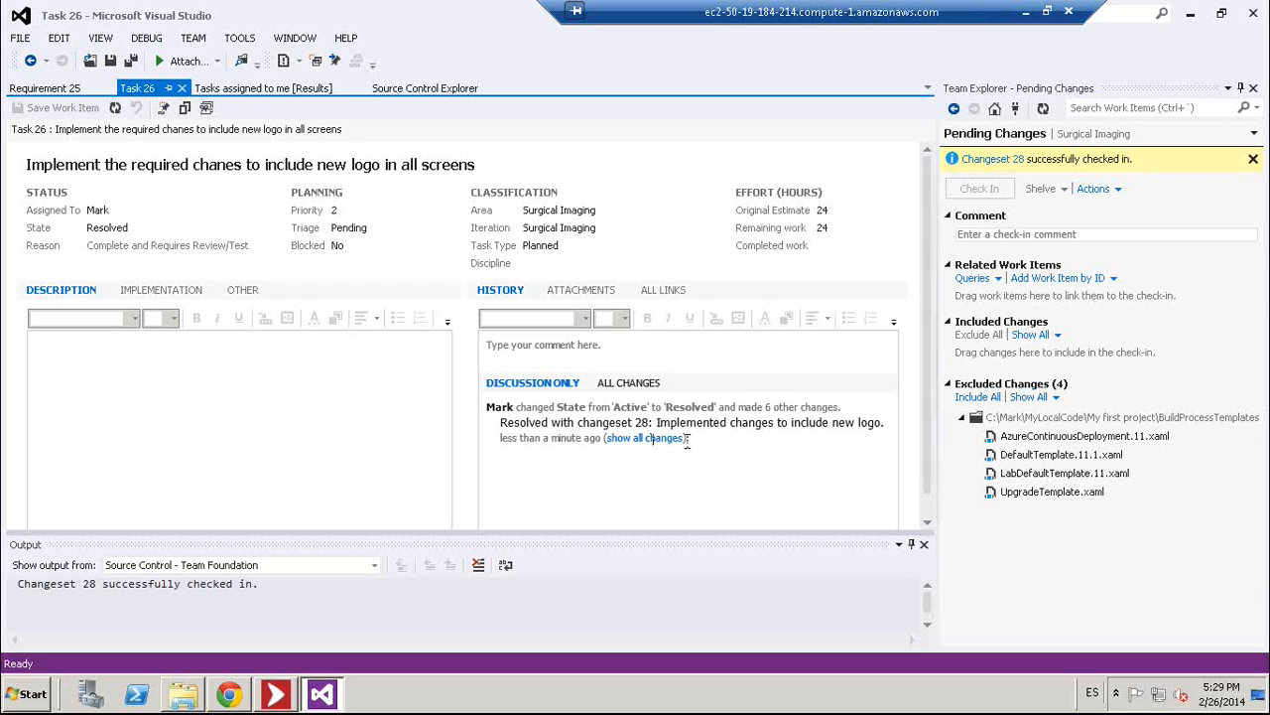
pyautogui.click(234, 695)
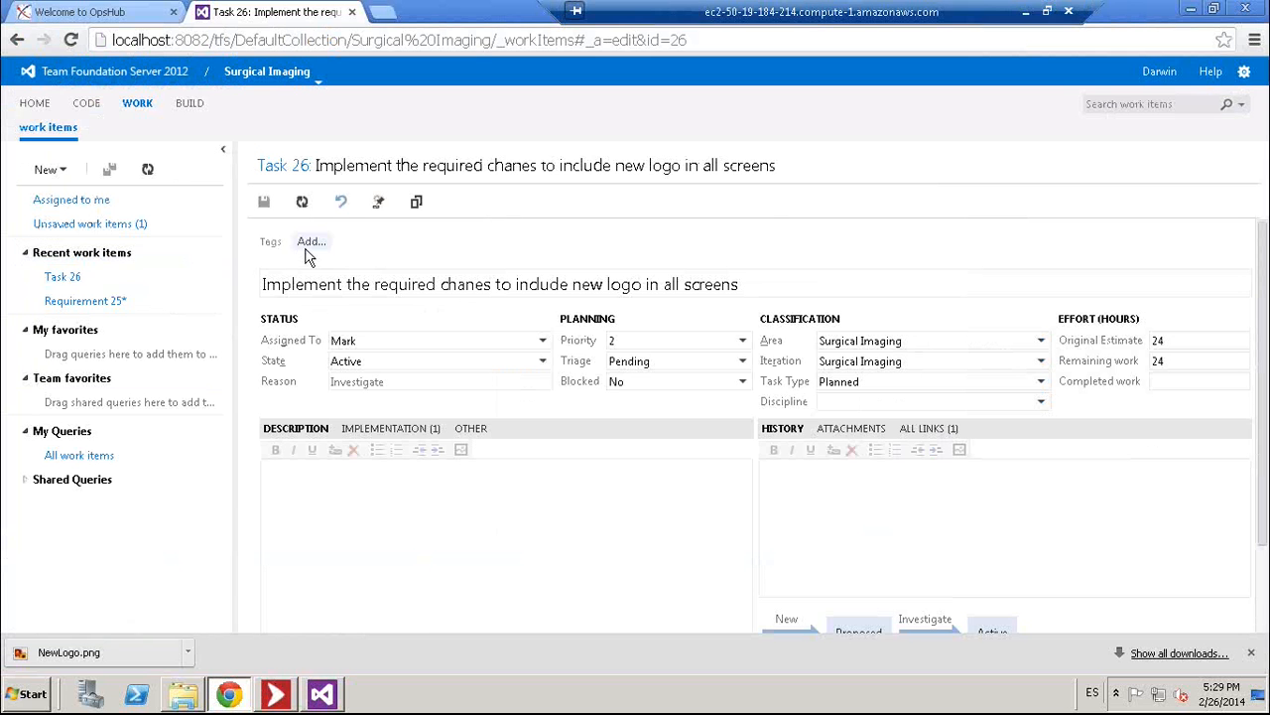
# - Reload Task 26 in Web Access, scroll to the changeset 28 discussion comment, and return to Visure
pyautogui.click(303, 202)
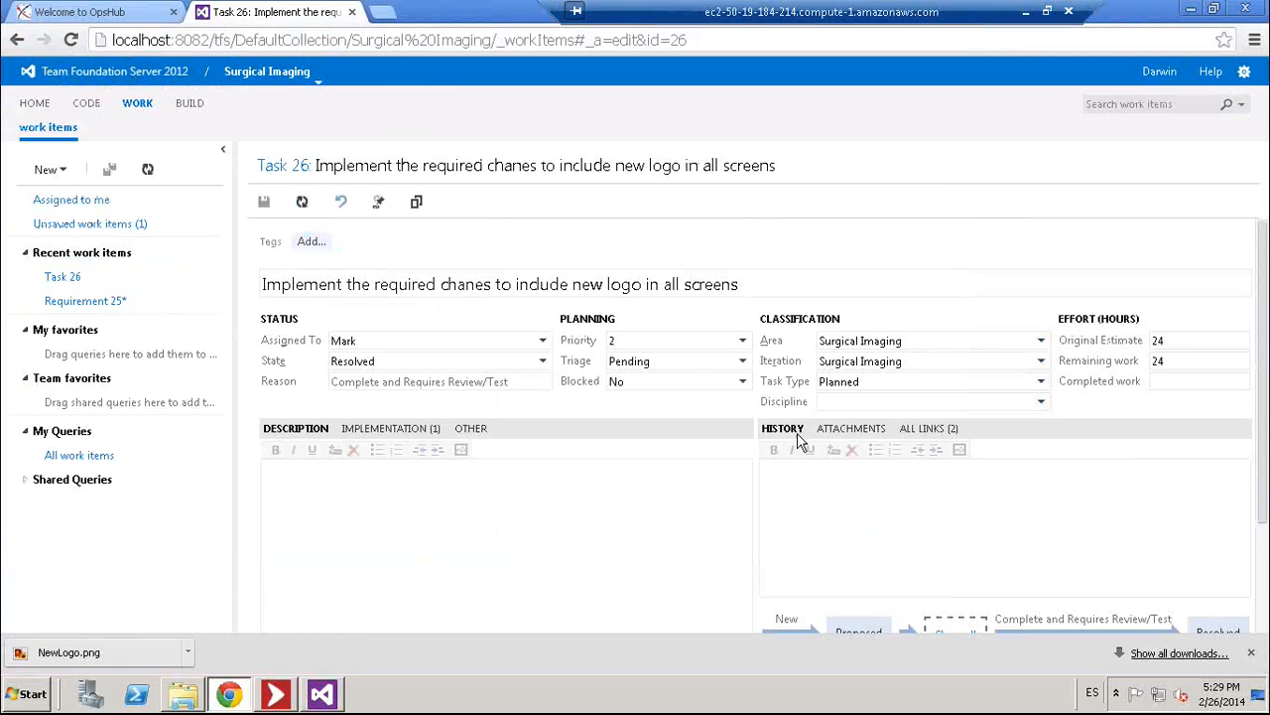
pyautogui.moveTo(1266, 437); pyautogui.dragTo(1265, 508)
pyautogui.scroll(-3, 1266, 508)
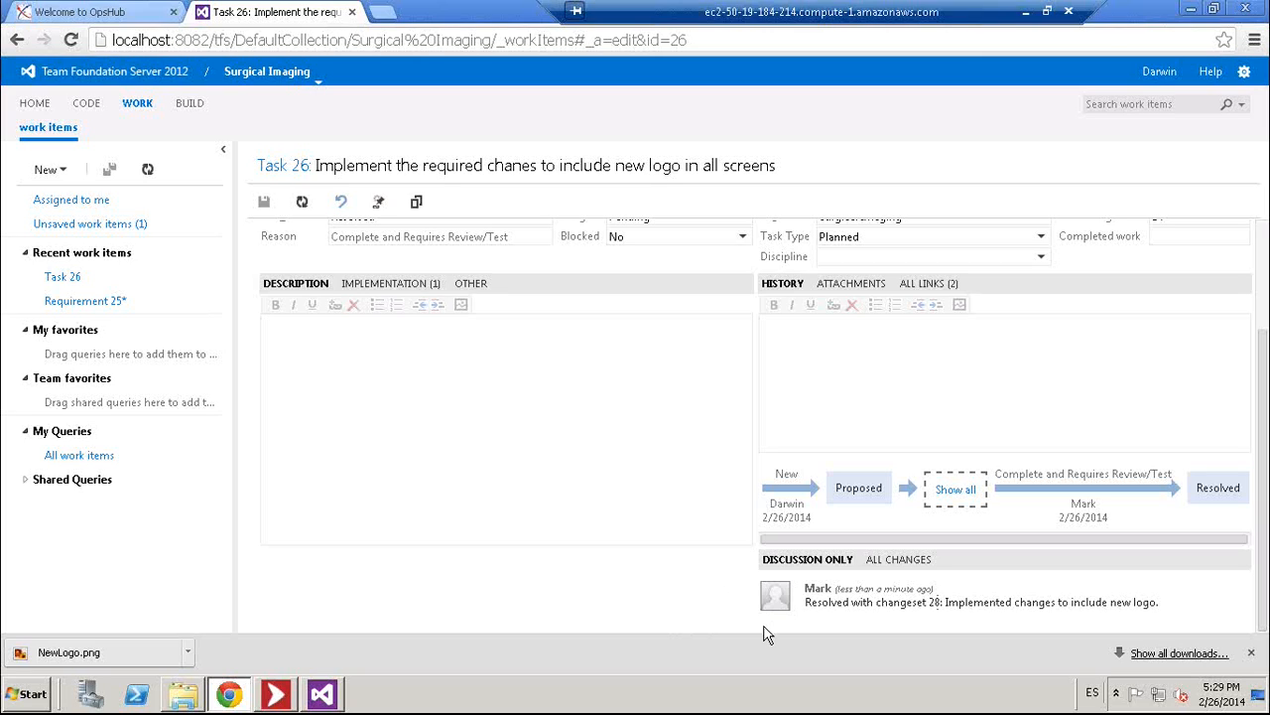
pyautogui.click(276, 694)
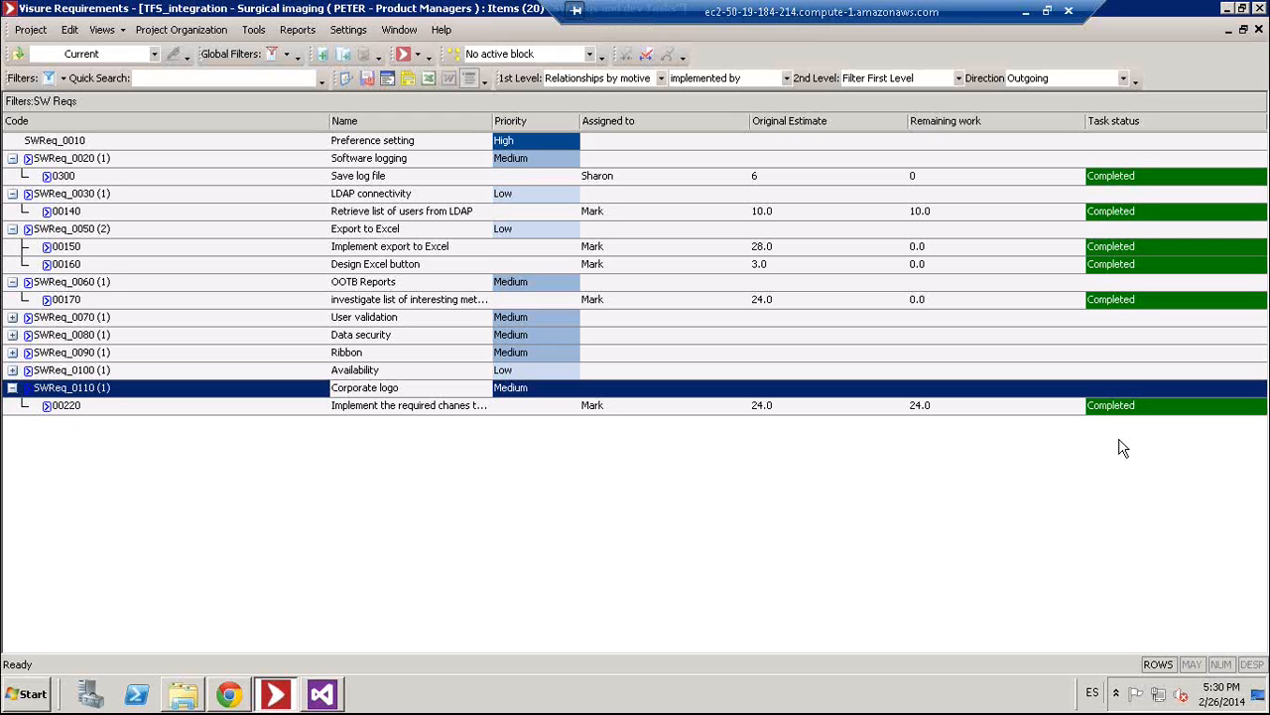
# - Collapse the Corporate logo requirement row and apply the saved Full traceability view
pyautogui.click(12, 388)
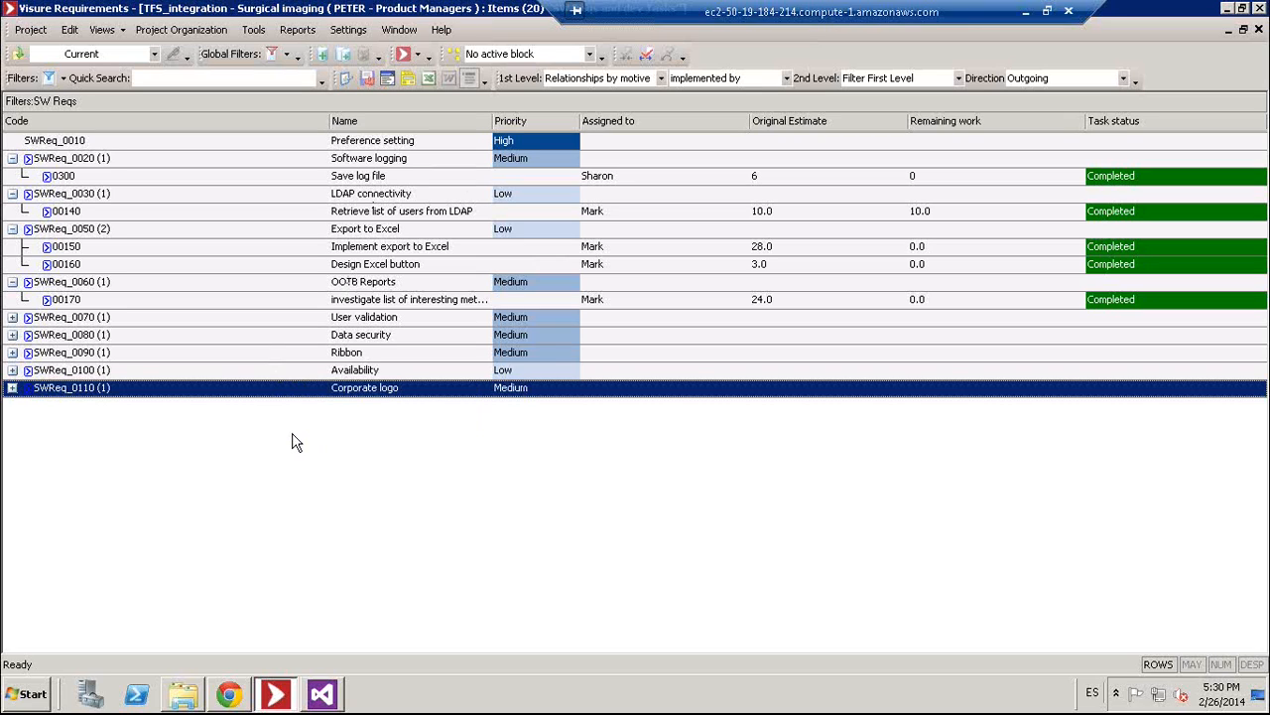
pyautogui.click(417, 55)
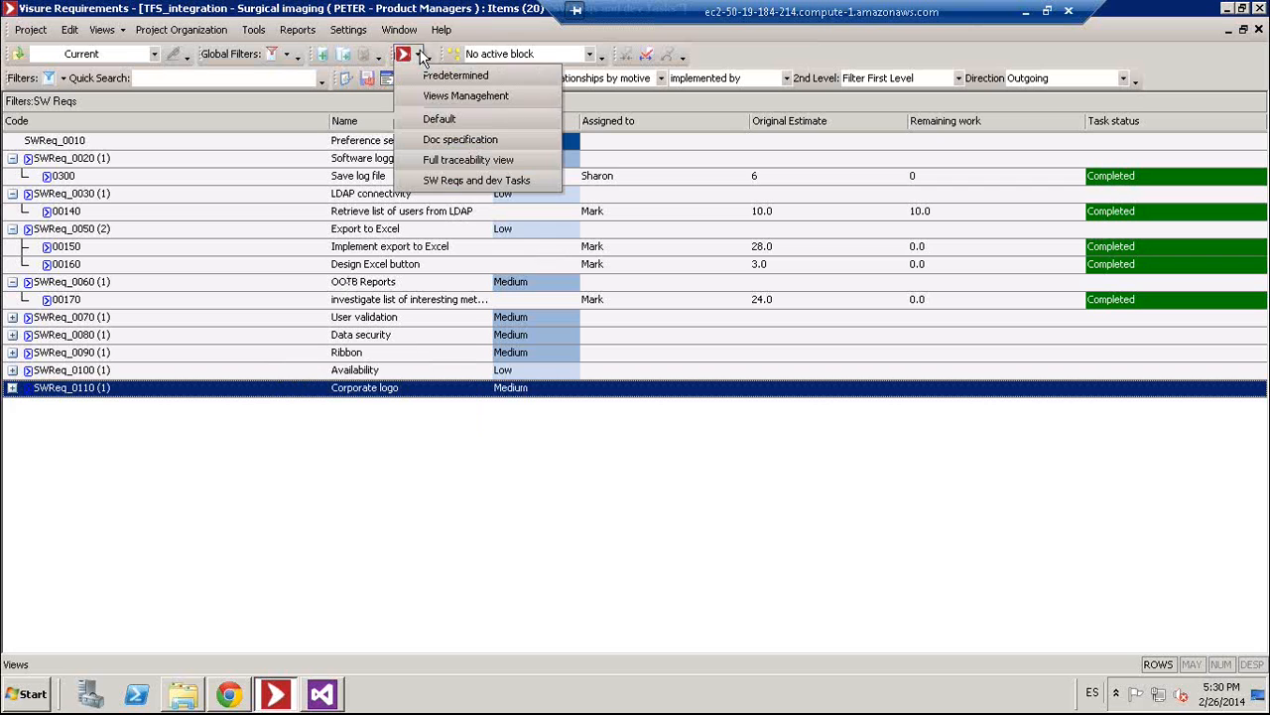
pyautogui.click(437, 160)
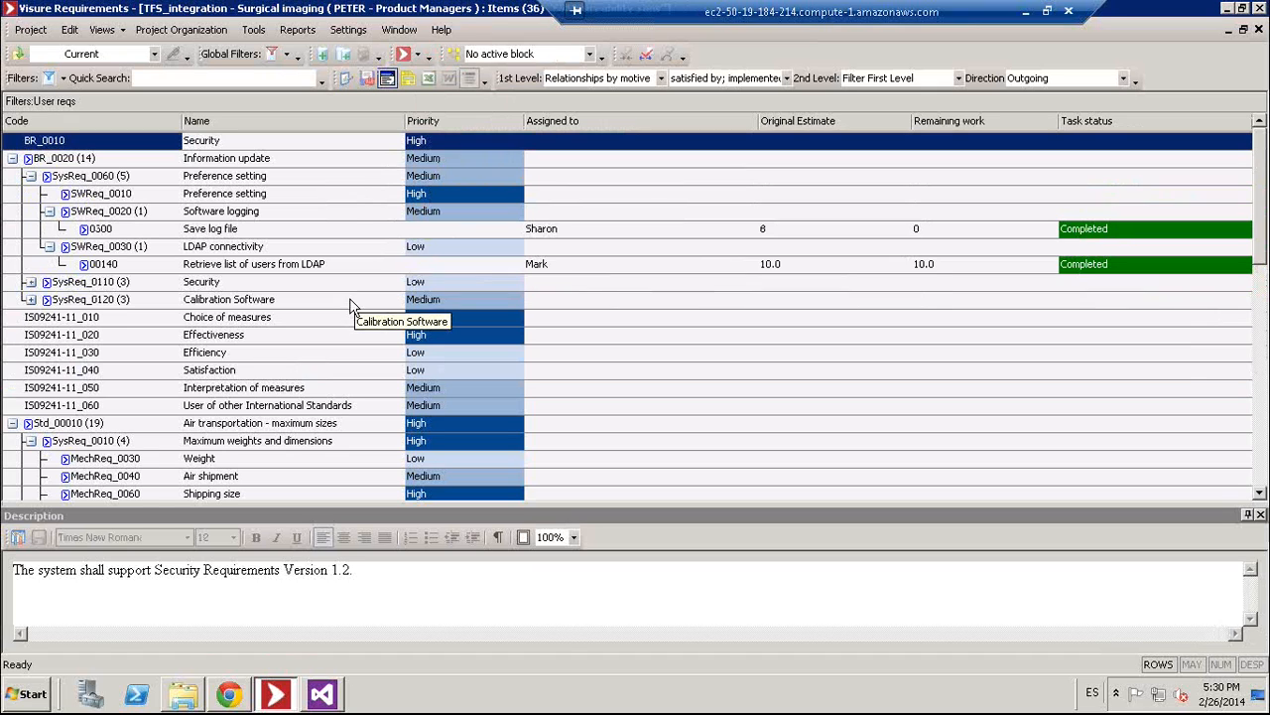
# - Trace the Information update requirement through SysReq_0060 to SWReq_0010 Preference setting
pyautogui.click(83, 164)
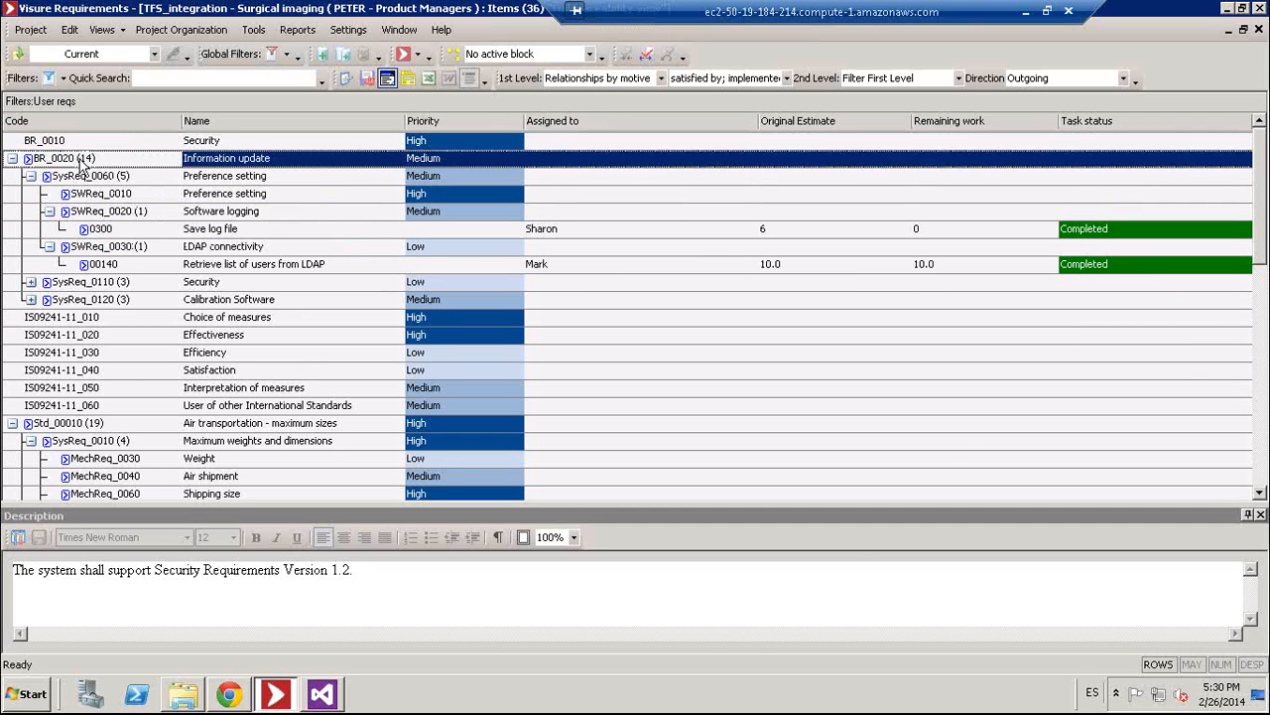
pyautogui.click(104, 181)
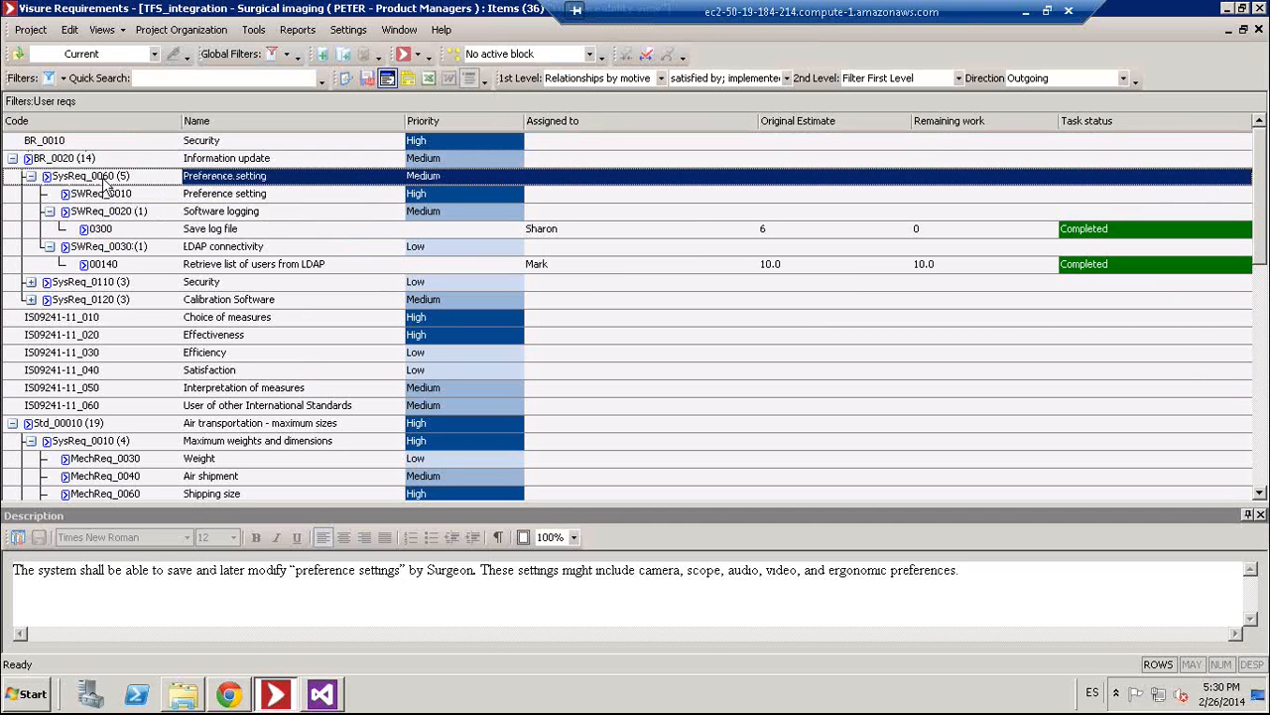
pyautogui.click(109, 195)
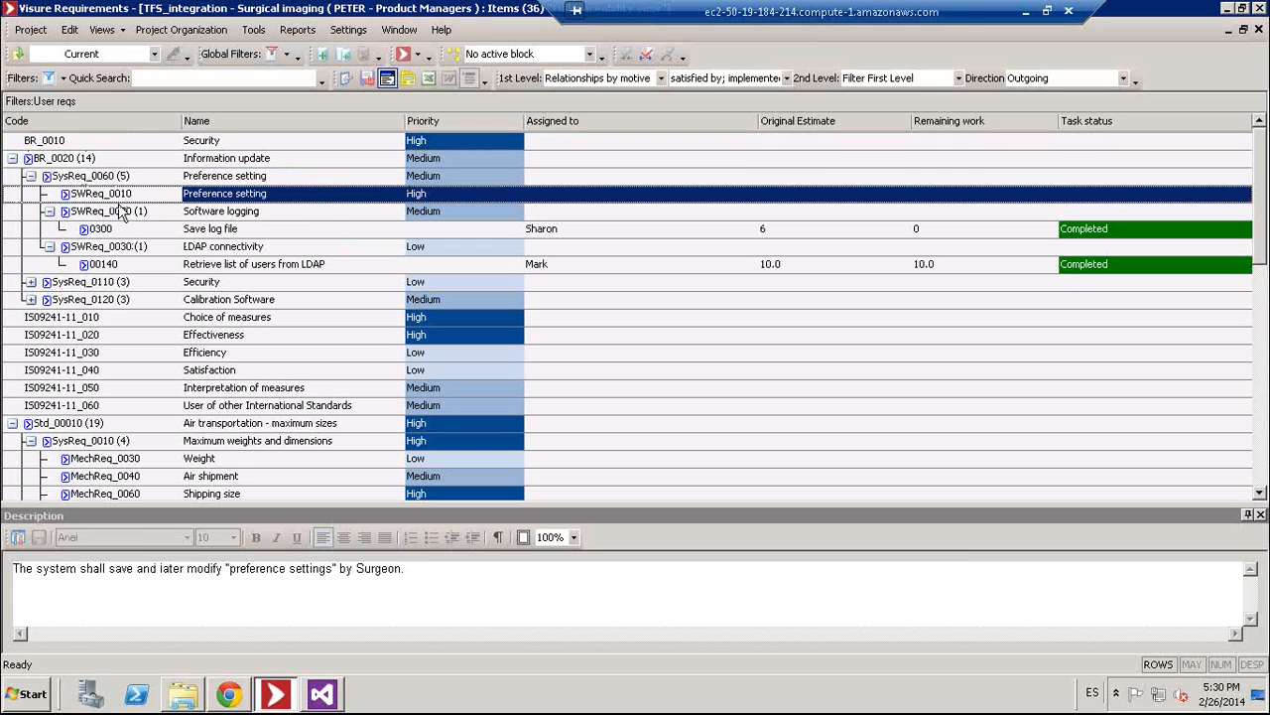
pyautogui.moveTo(151, 243)
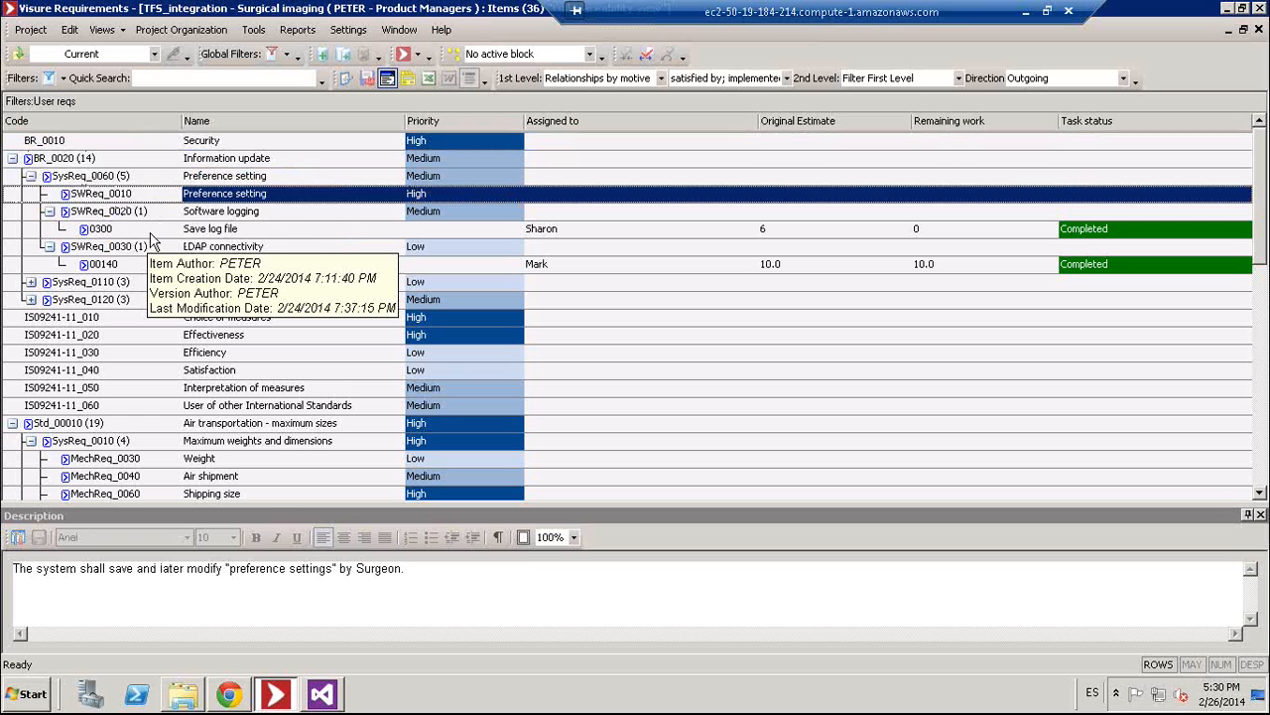
pyautogui.moveTo(176, 265)
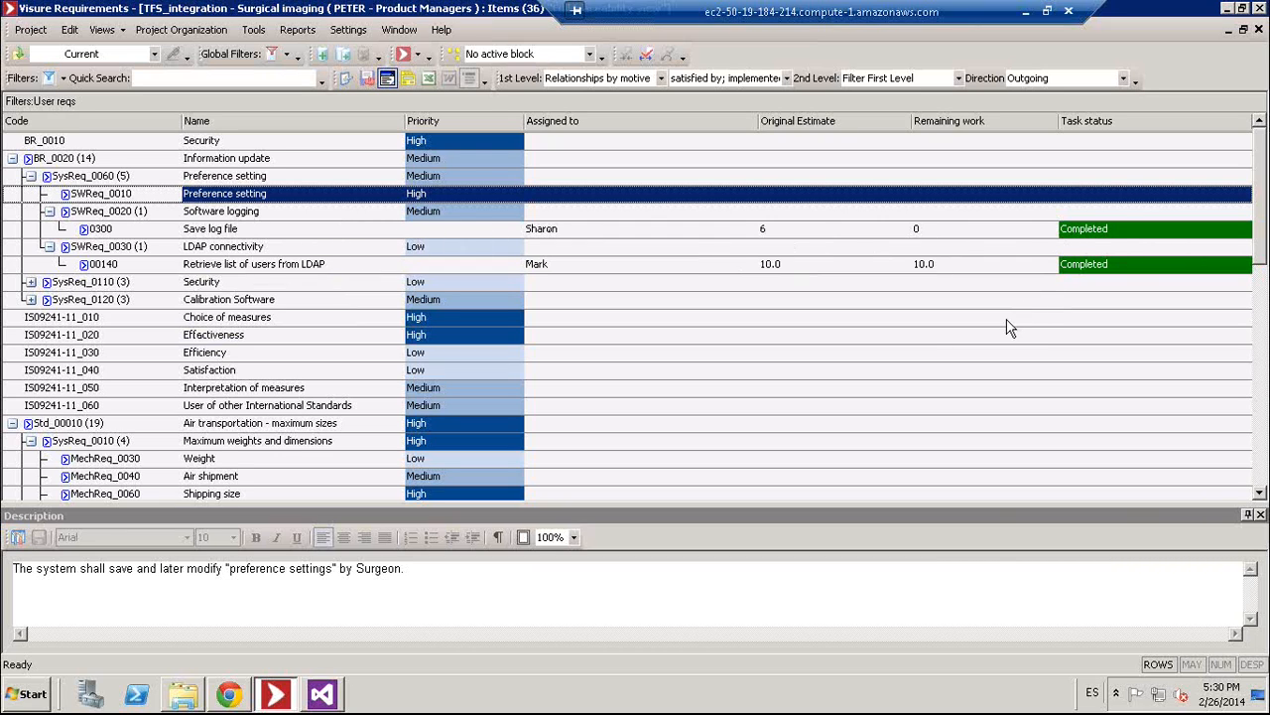
# - Review the relationship motive filter without changing it, then bring up the available reports
pyautogui.click(789, 79)
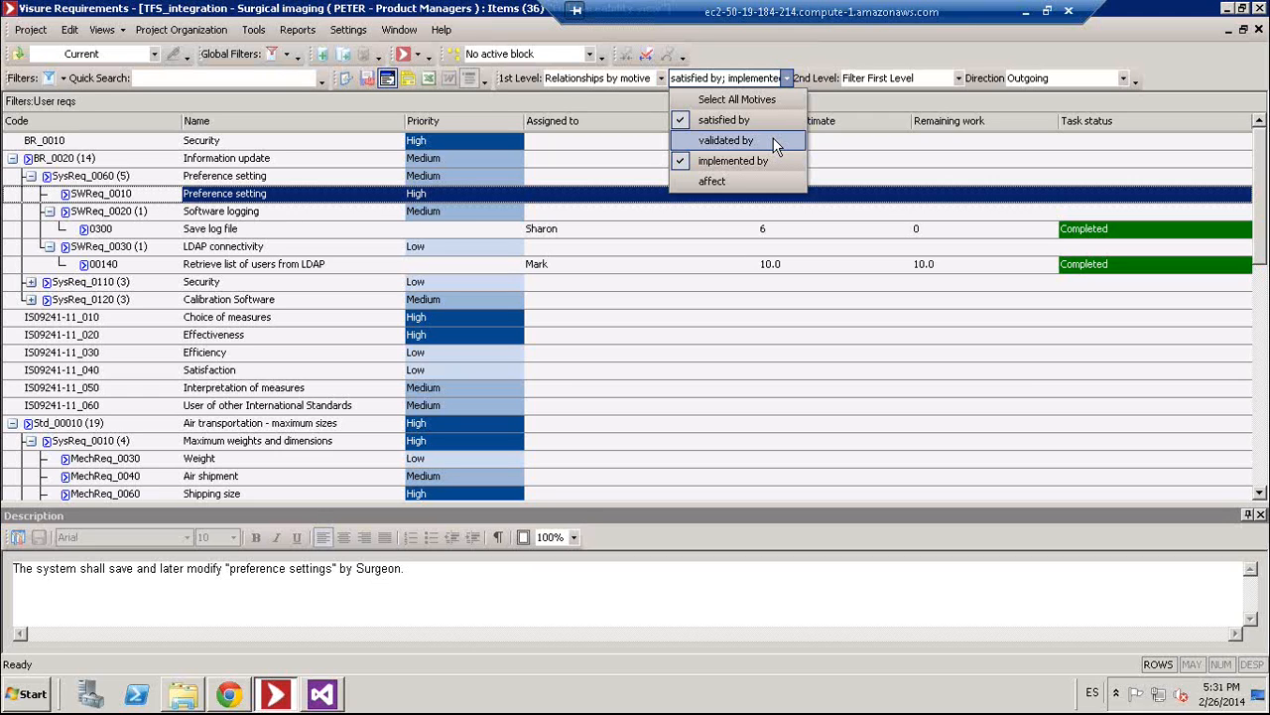
pyautogui.click(788, 56)
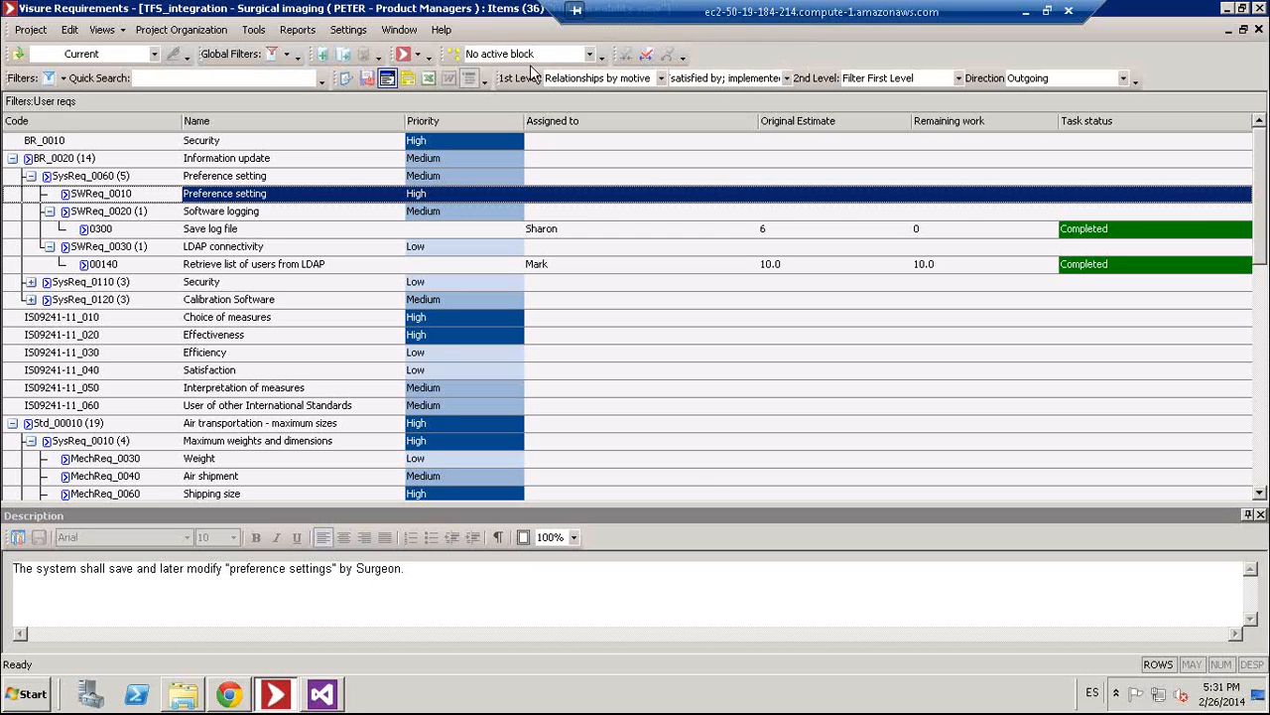
pyautogui.click(298, 30)
# - Generate the Corporate Reports 'SW reqs and dev tasks' report and view its page 2
pyautogui.moveTo(320, 73)
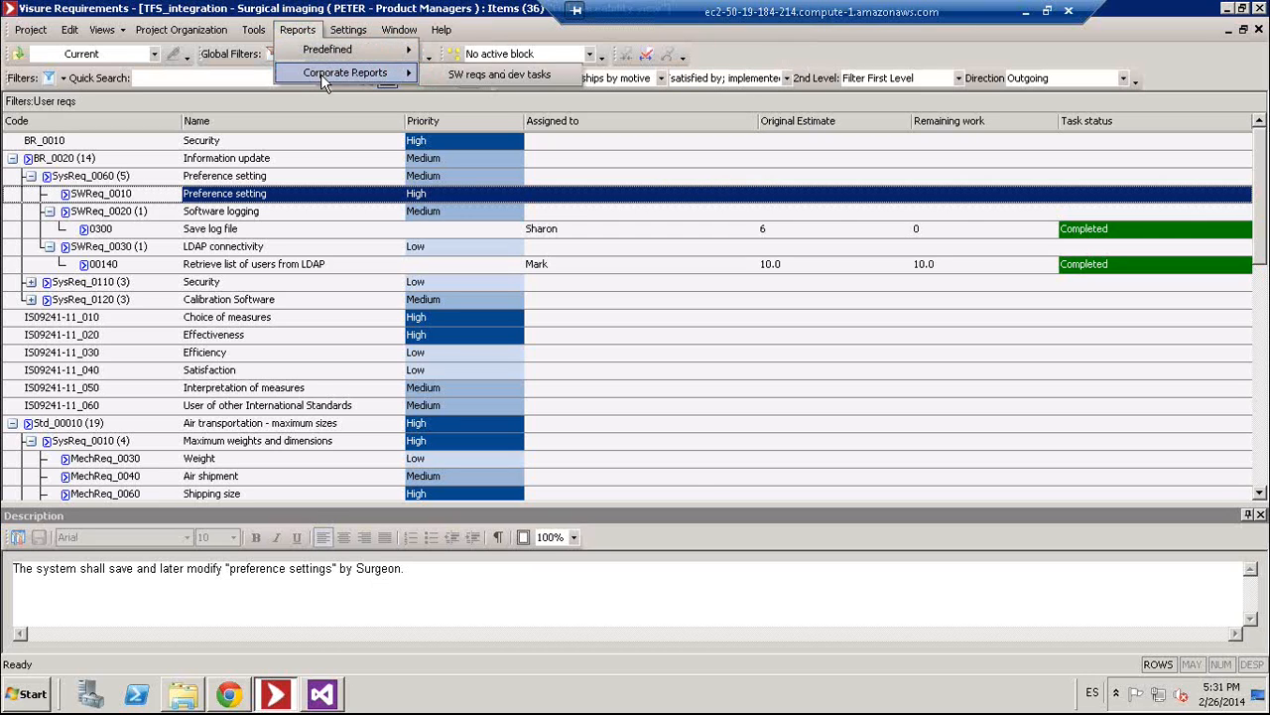
pyautogui.click(506, 80)
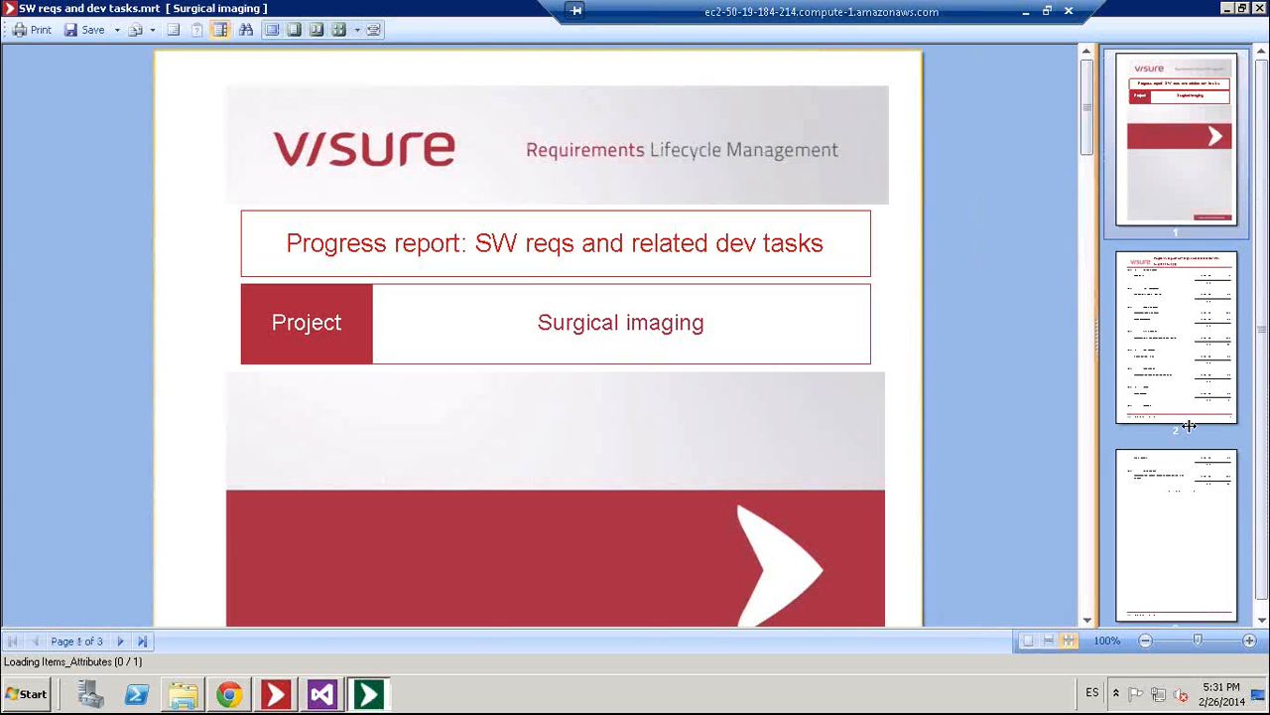
pyautogui.click(1189, 426)
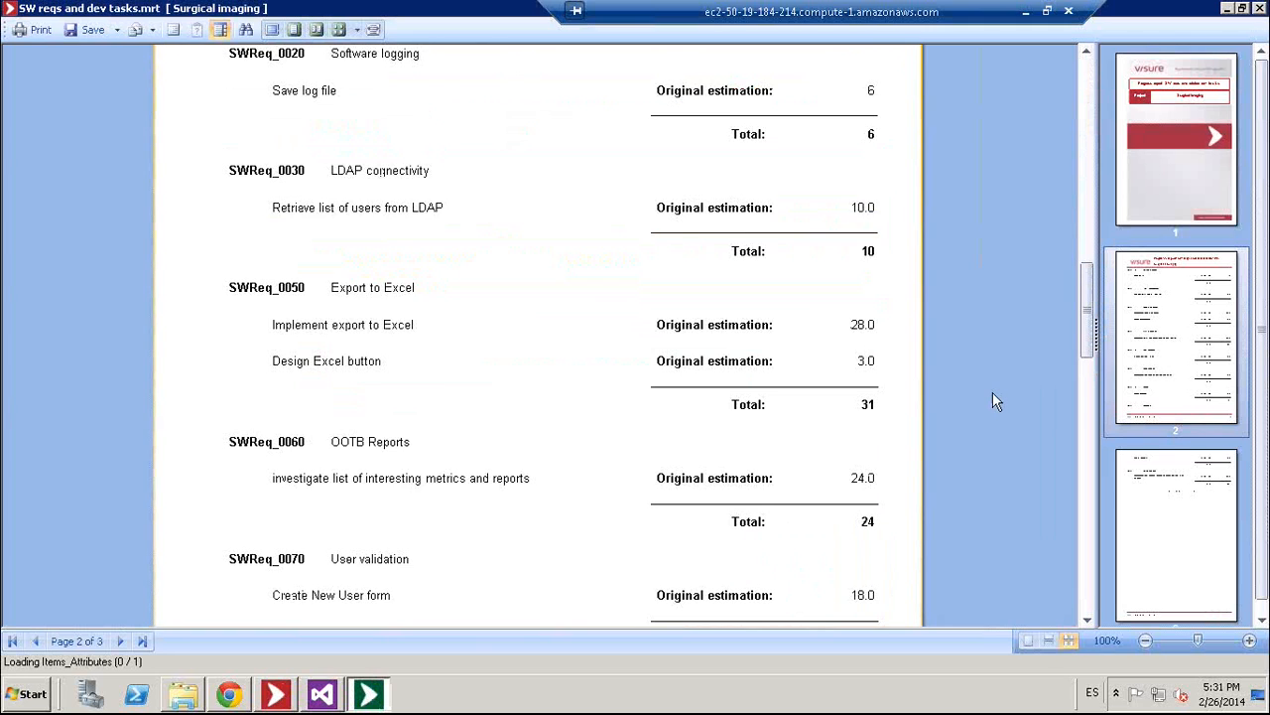
pyautogui.scroll(-3, 993, 393)
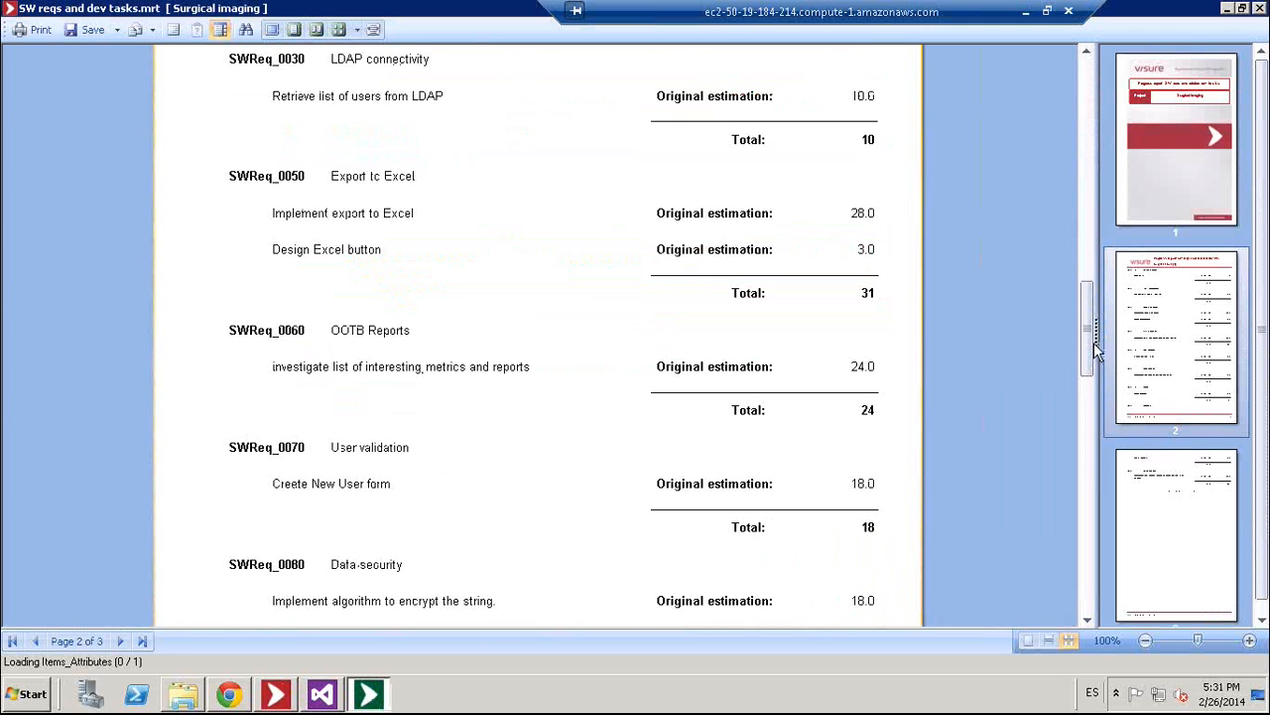